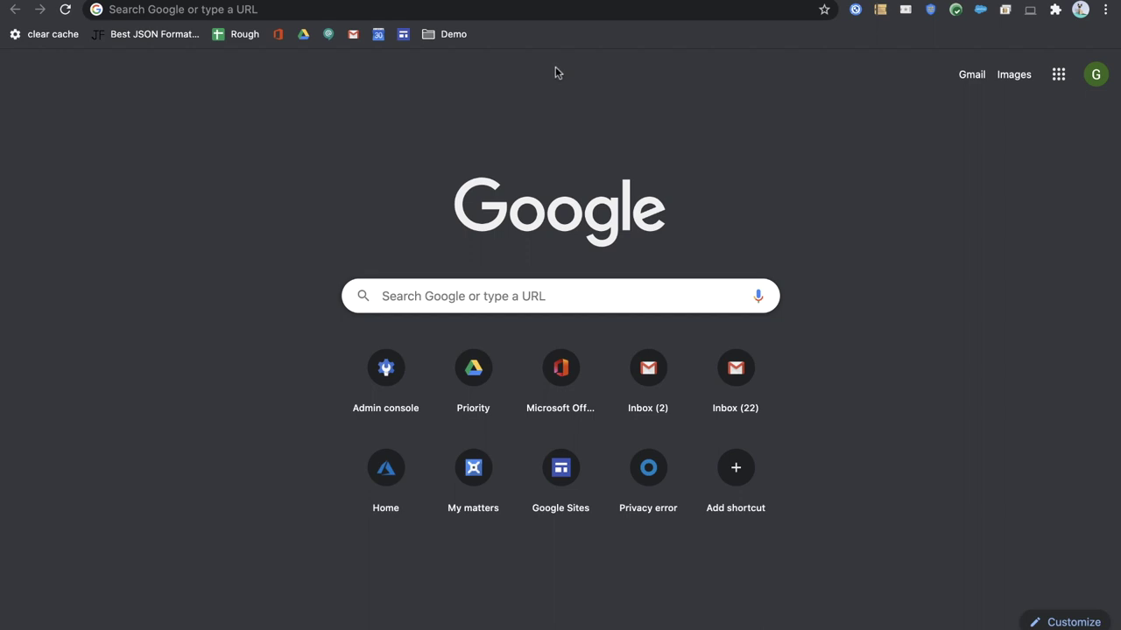
Load goldyarora.com and open the Track Subscriptions with Google Sheet post.
click(560, 7)
text(gol)
key(Return)
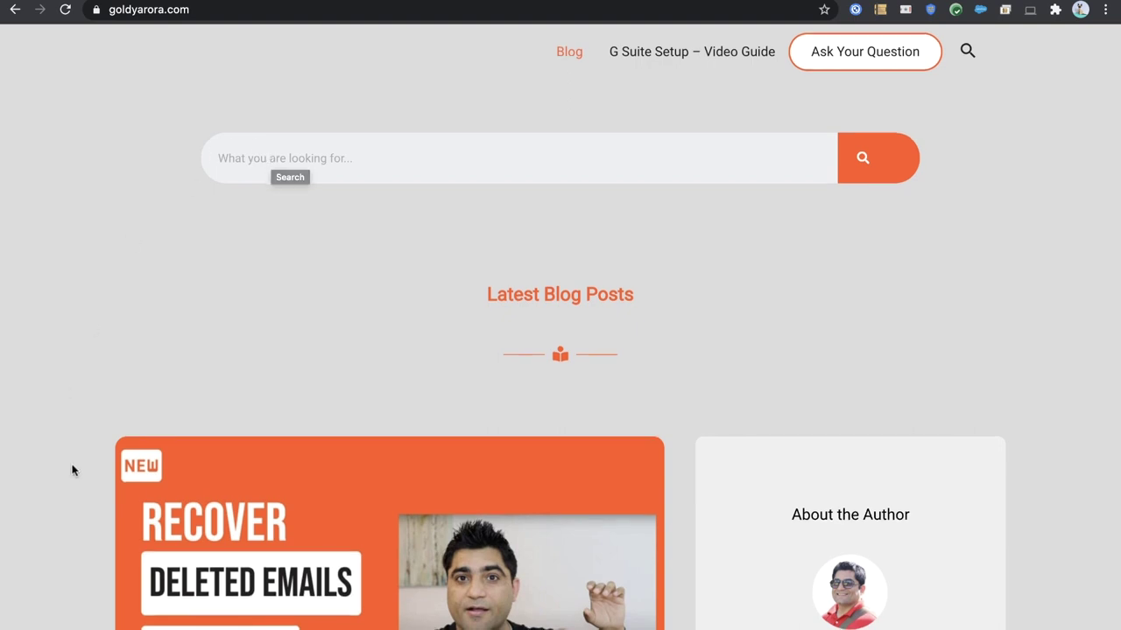
scroll(71, 467, down, 10)
scroll(72, 471, down, 1)
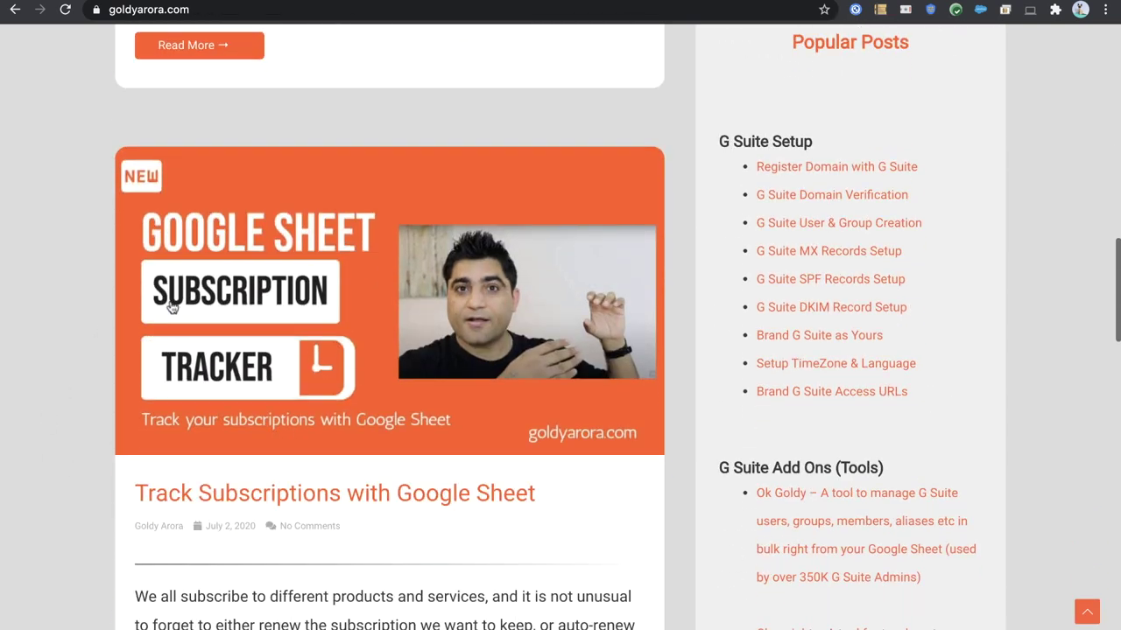
click(176, 501)
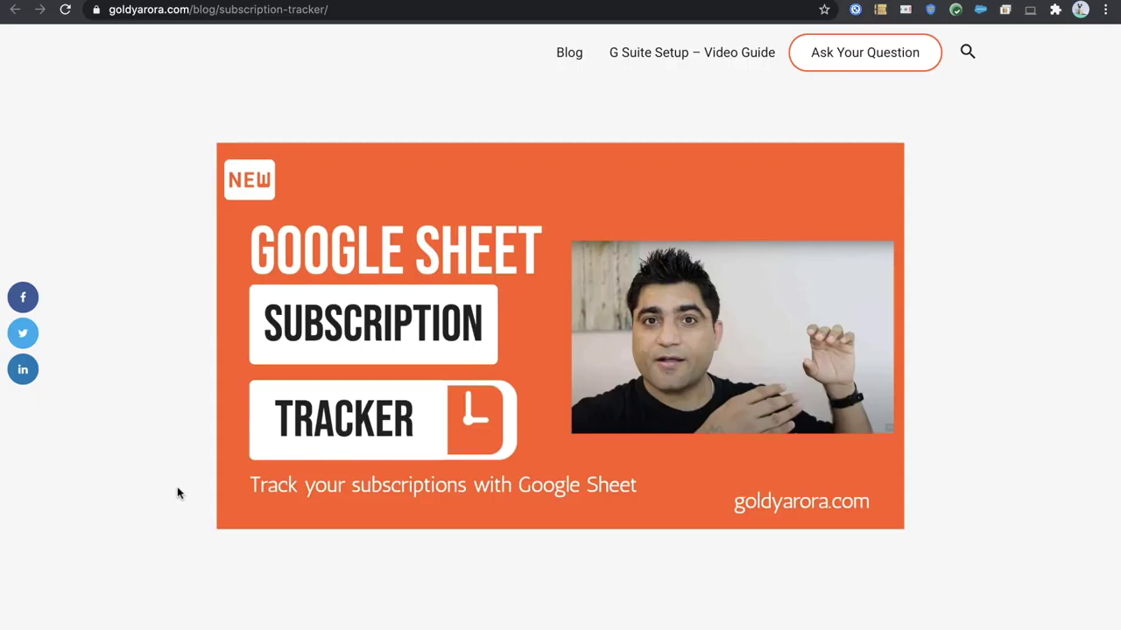
Jump to the Subscription Tracker Setup section and follow Copy Google Sheet.
scroll(187, 460, down, 6)
scroll(190, 456, down, 3)
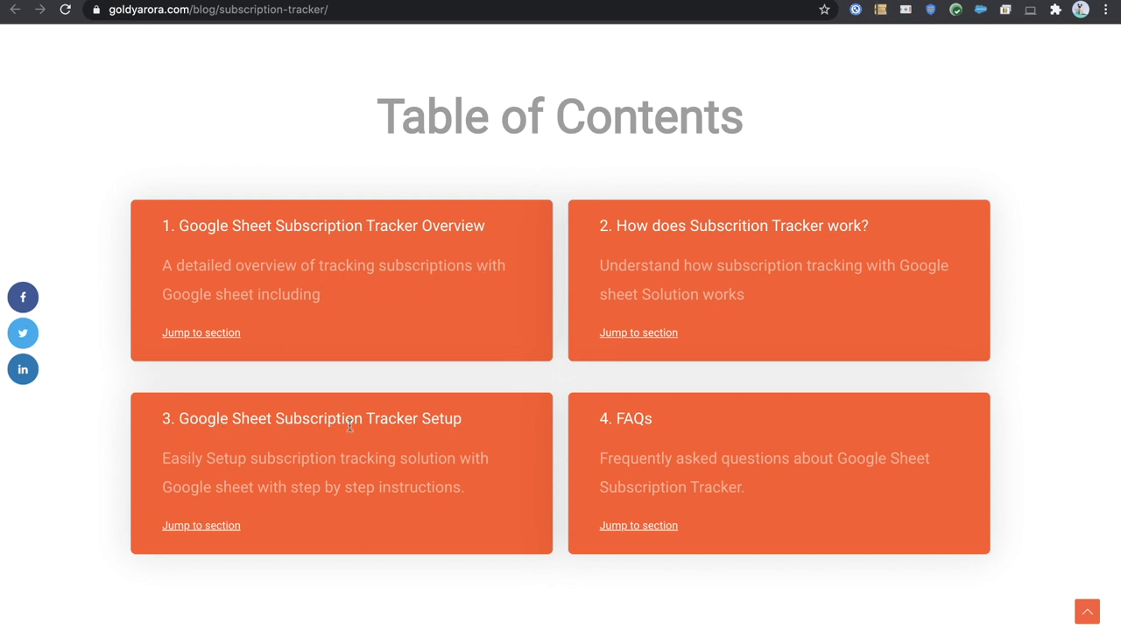
click(222, 529)
scroll(221, 533, down, 5)
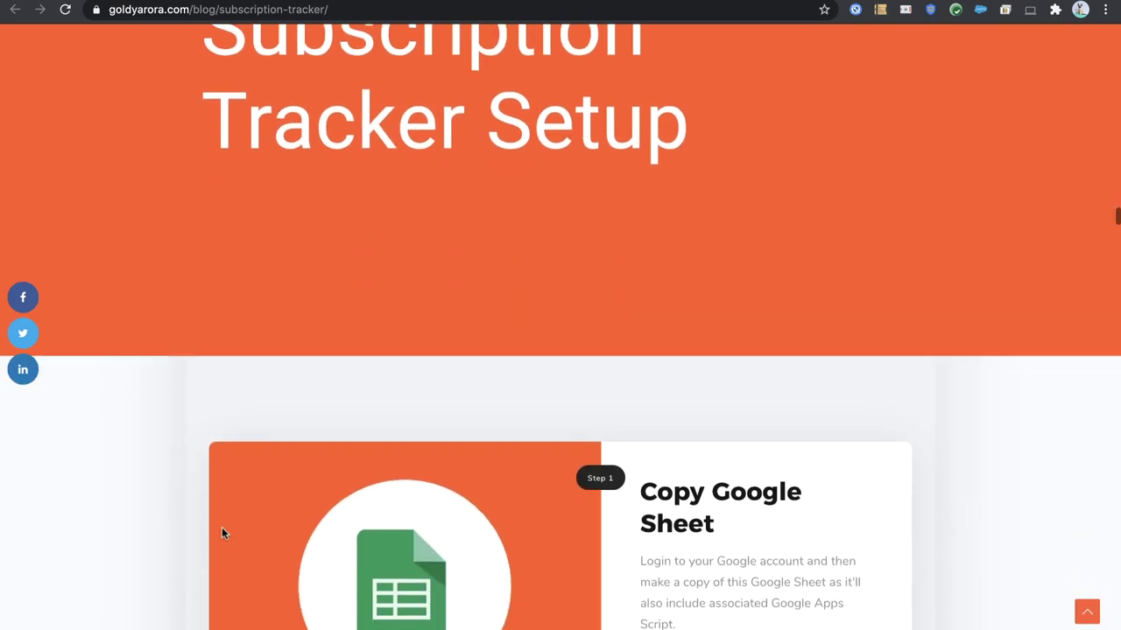
scroll(221, 533, down, 2)
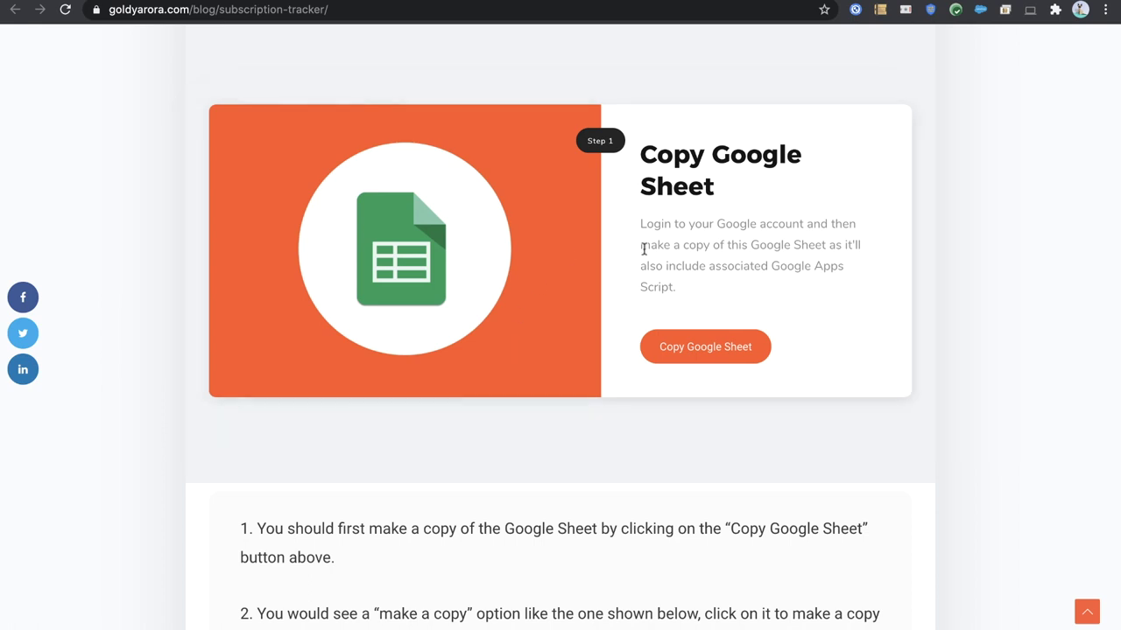
click(691, 350)
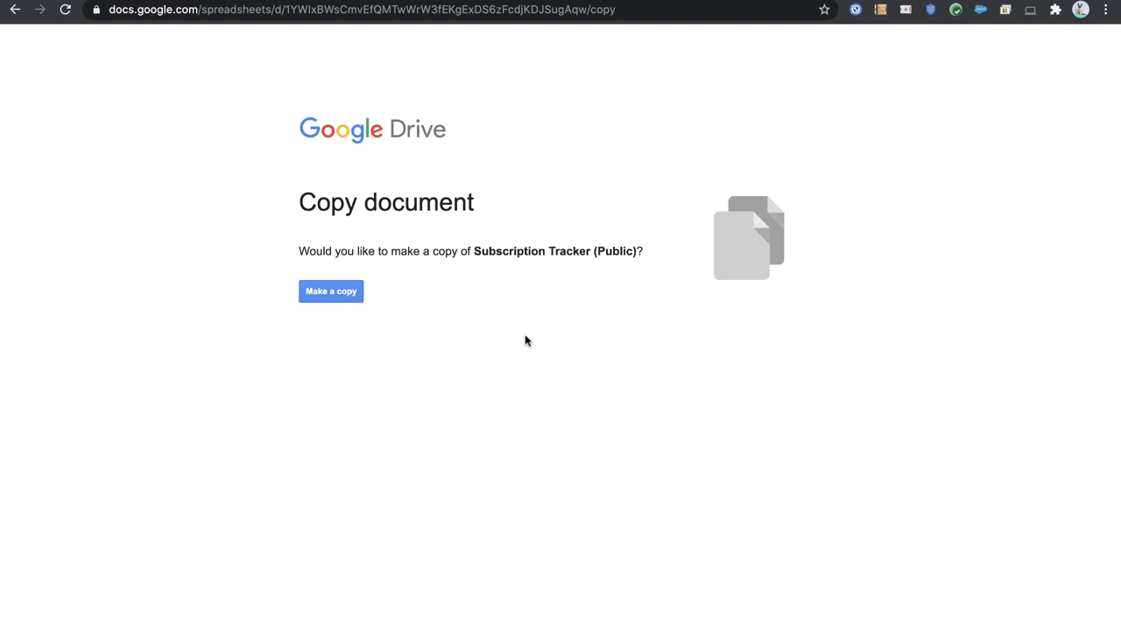
Make a copy of Subscription Tracker (Public) in Google Drive.
click(320, 298)
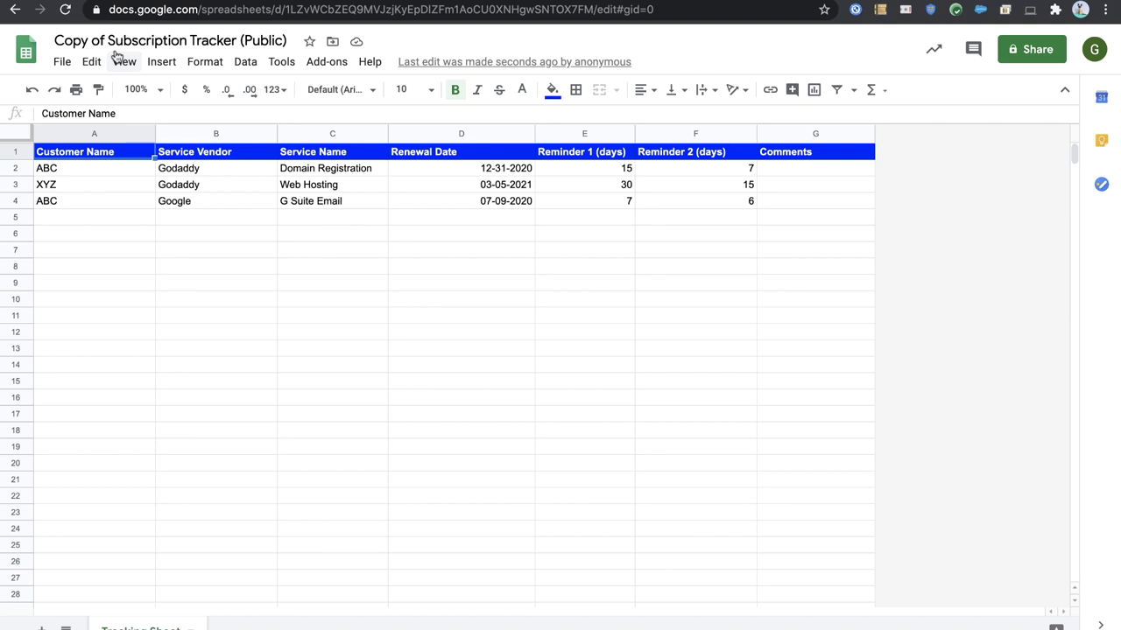
Rename the spreadsheet from 'Copy of Subscription Tracker (Public)' to 'My Subscription Tracker'.
click(131, 40)
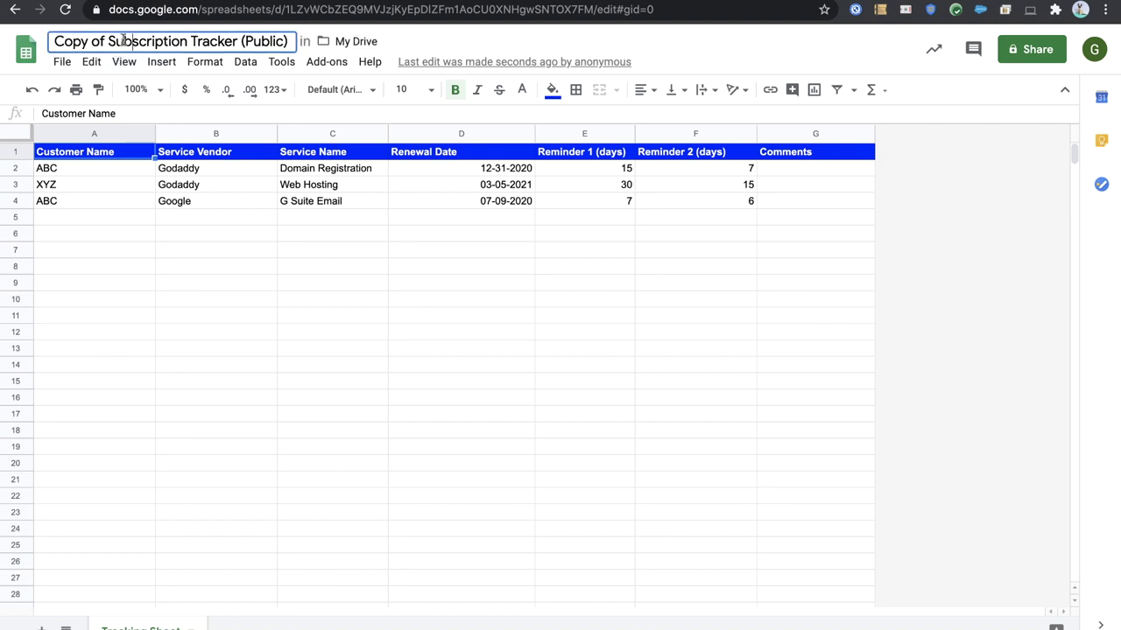
click(108, 41)
key(BackSpace)
key(BackSpace)
key(BackSpace)
key(BackSpace)
key(BackSpace)
key(BackSpace)
key(BackSpace)
key(BackSpace)
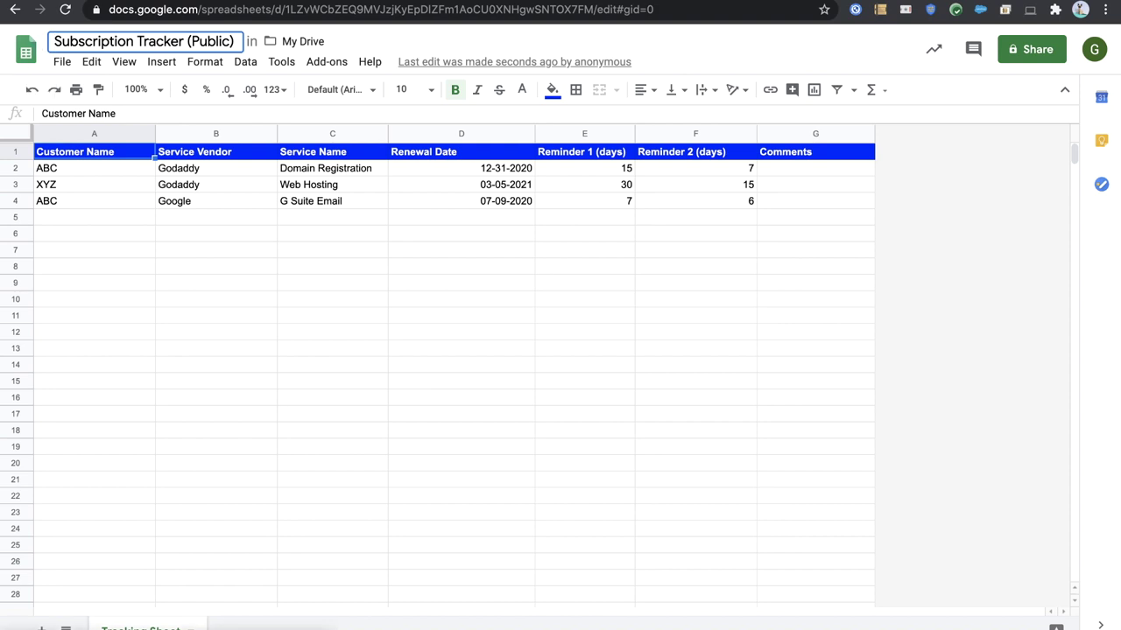
text(My)
key(End)
key(shift+Left)
key(shift+Left)
key(shift+Left)
key(shift+Left)
key(shift+Left)
key(shift+Left)
key(shift+Left)
key(shift+Left)
key(BackSpace)
key(BackSpace)
click(169, 204)
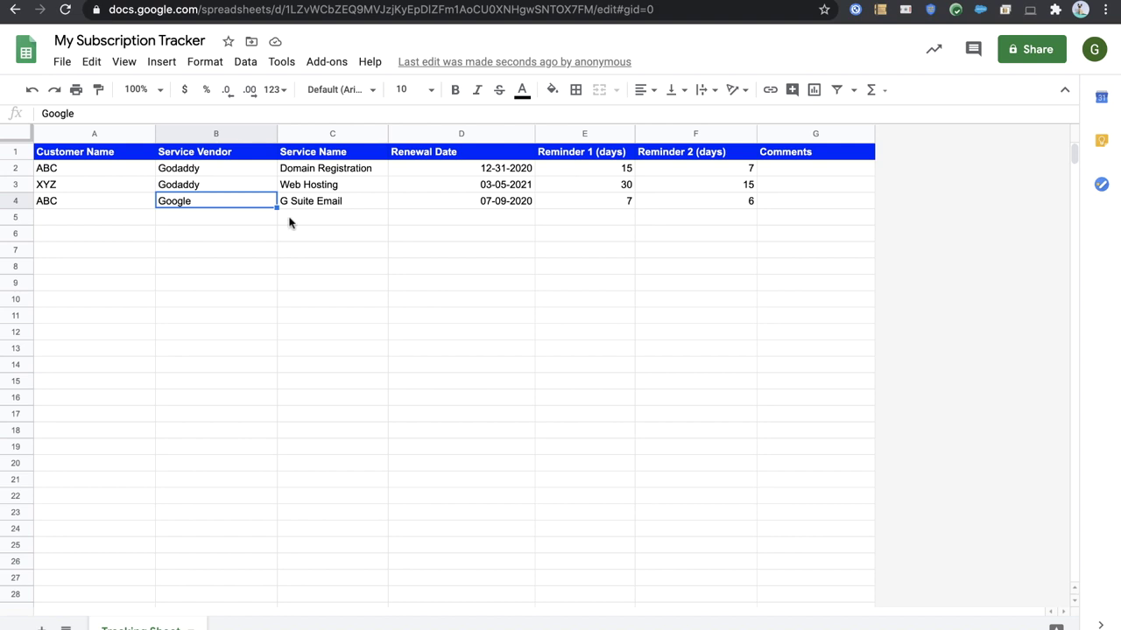
Walk through the Customer Name, Service Vendor, Service Name and Renewal Date columns.
click(120, 172)
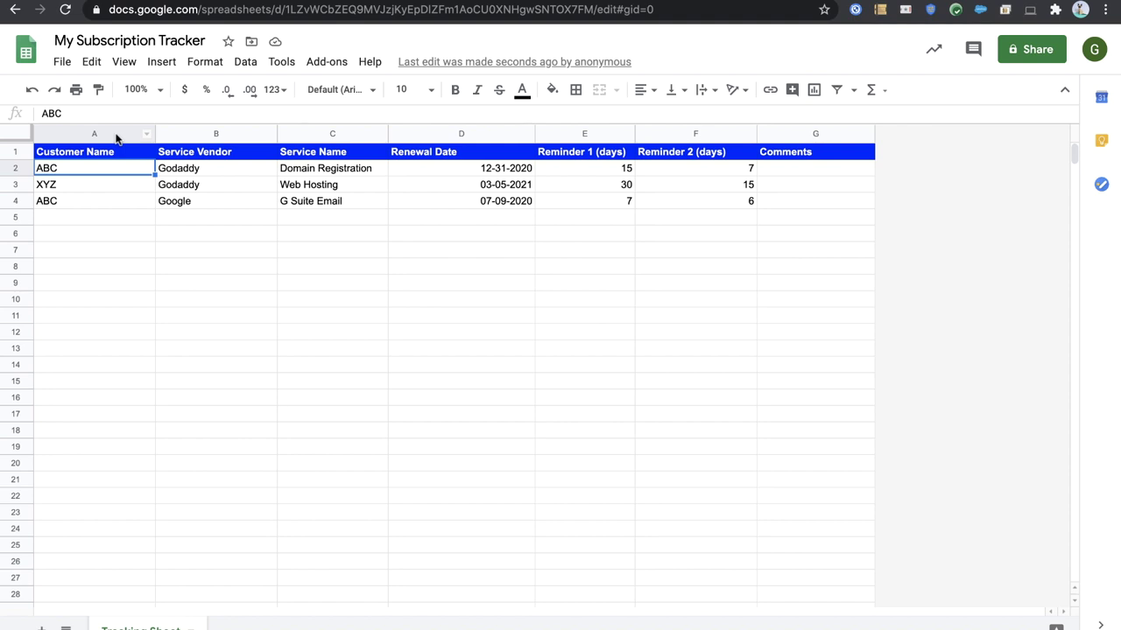
click(131, 219)
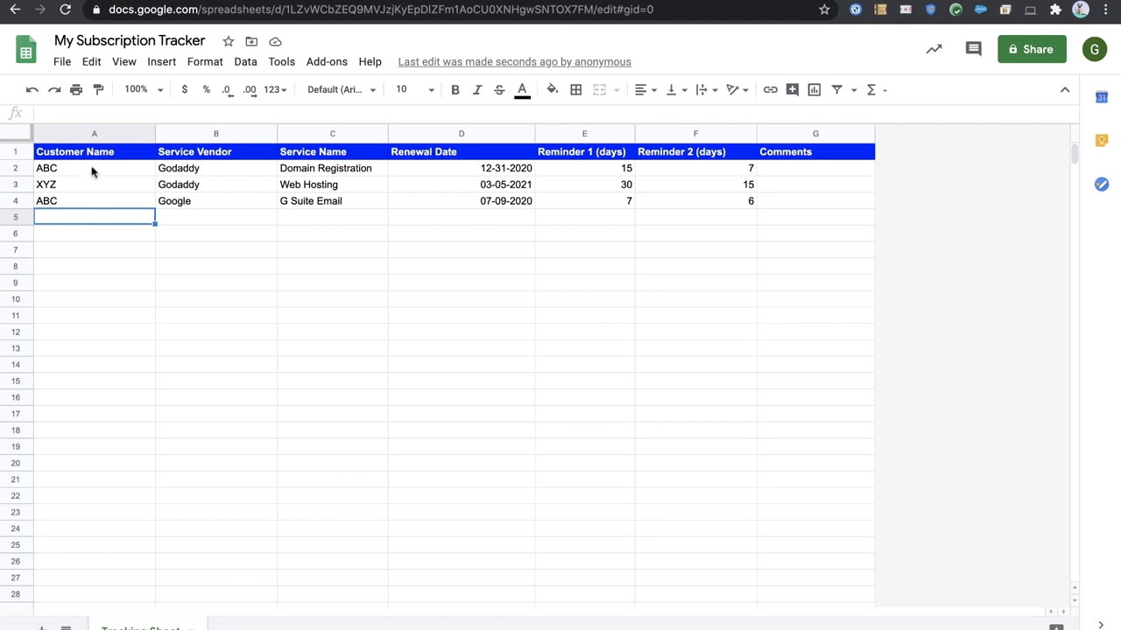
click(94, 134)
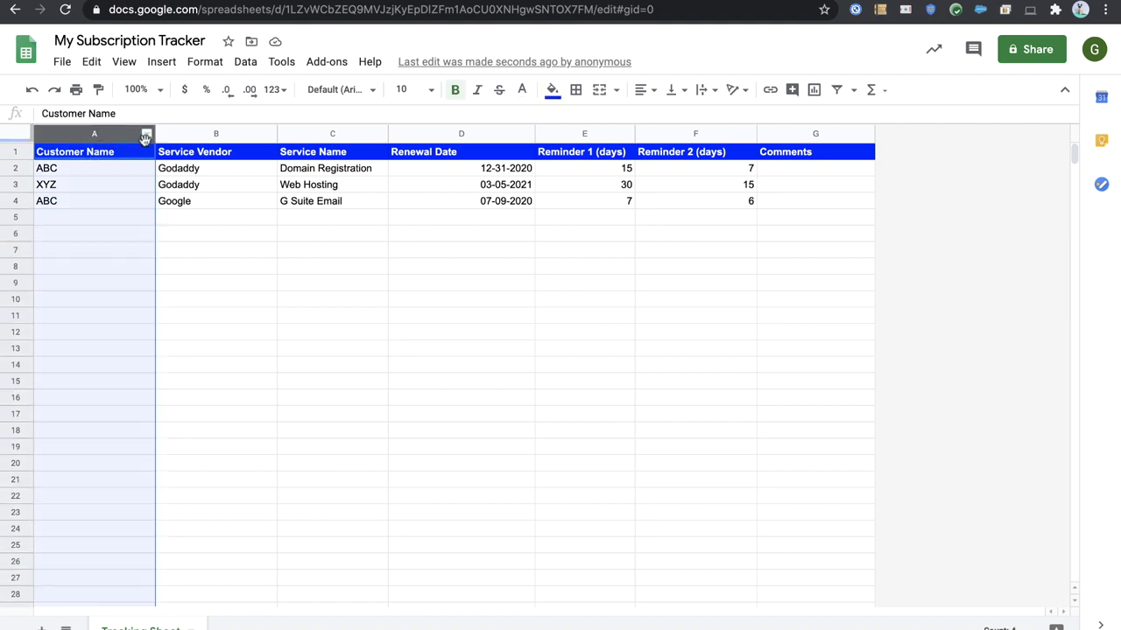
click(194, 131)
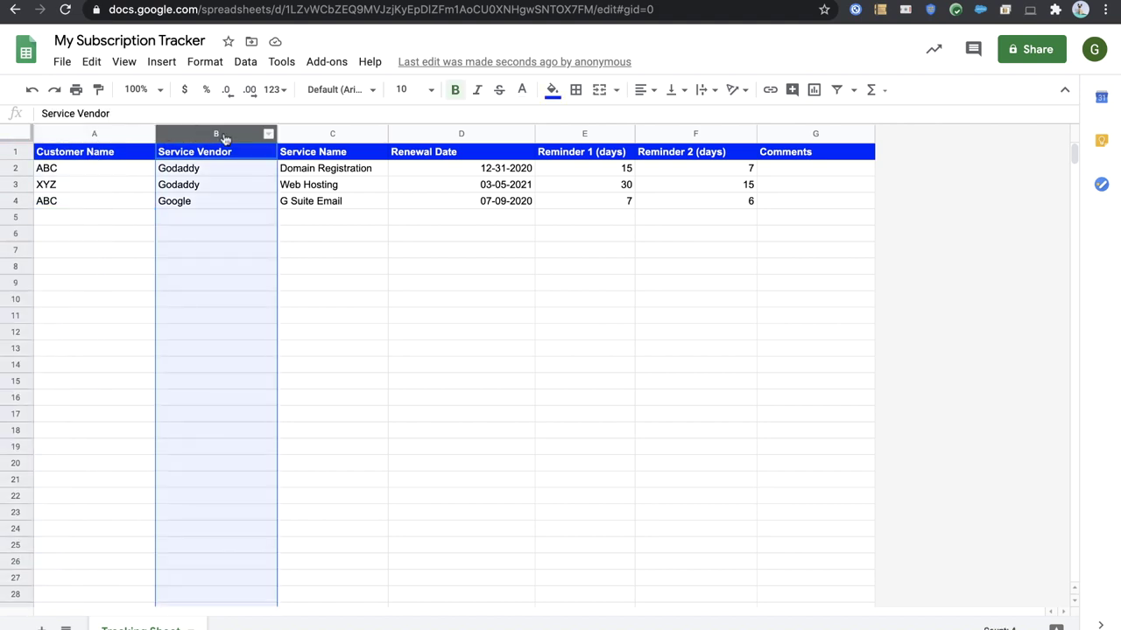
click(322, 133)
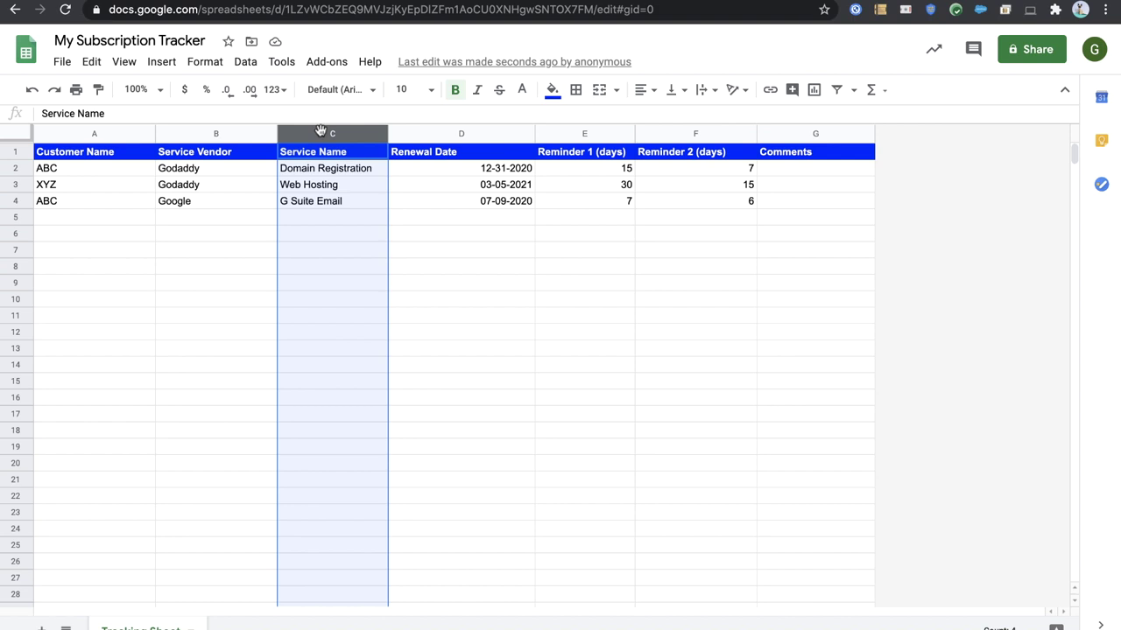
click(430, 134)
click(438, 209)
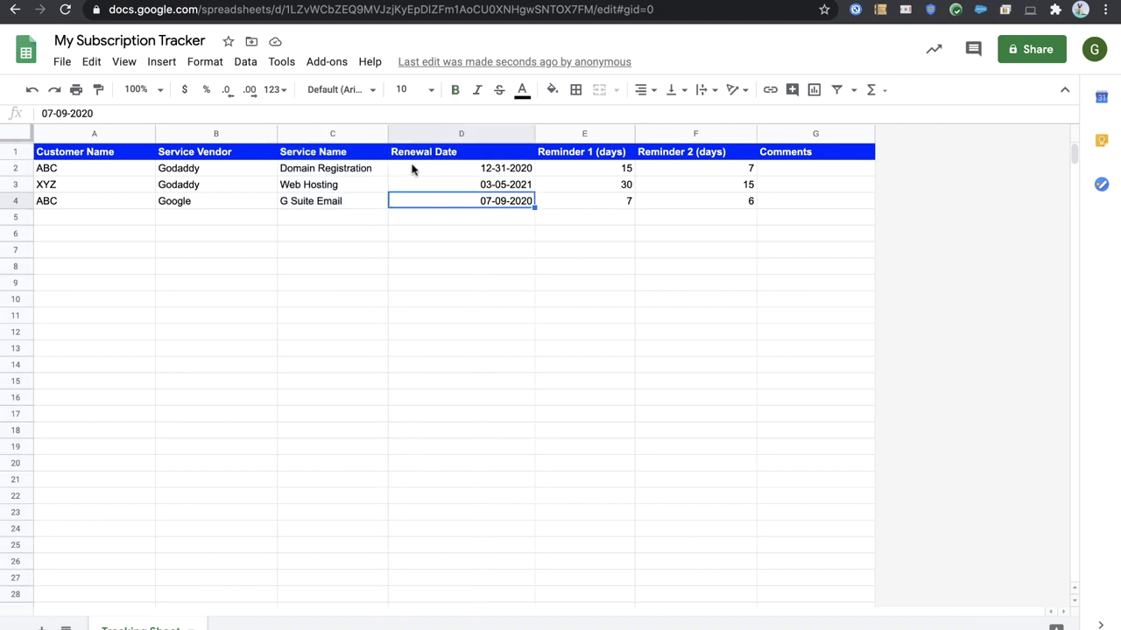
Set D4's G Suite Email renewal date to July 11, 2020 with the date picker.
double_click(448, 200)
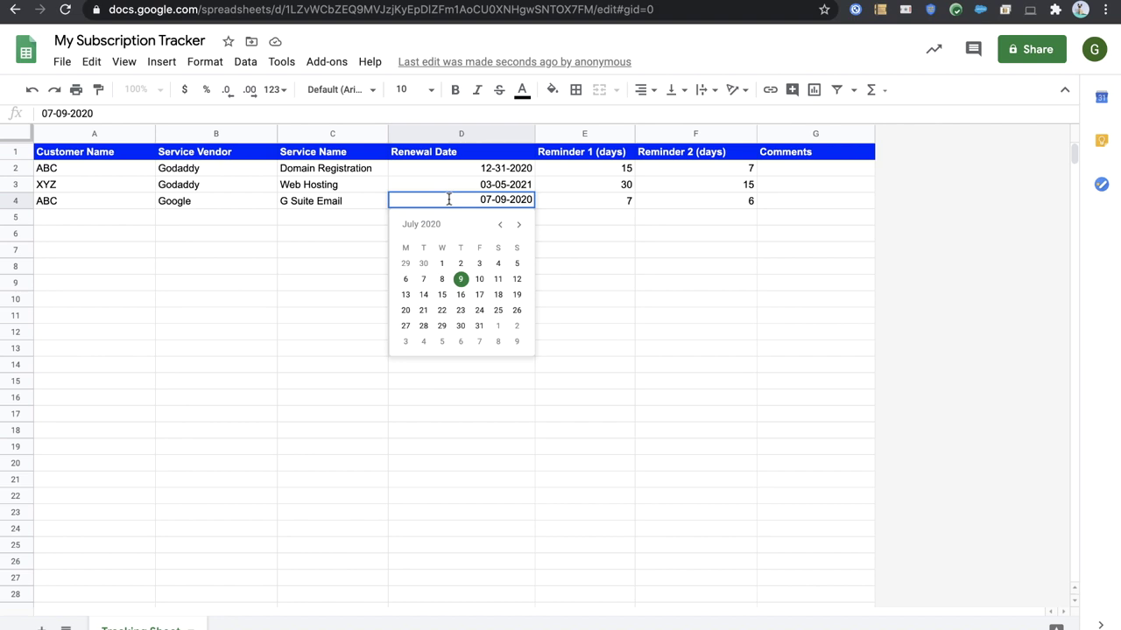
click(498, 281)
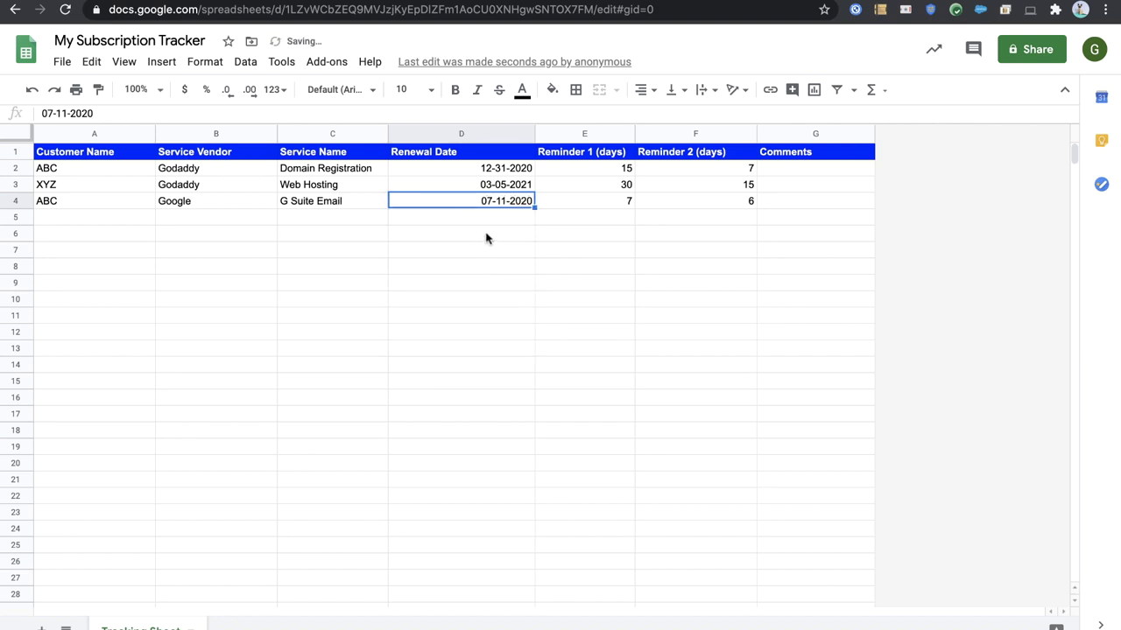
click(486, 238)
click(482, 207)
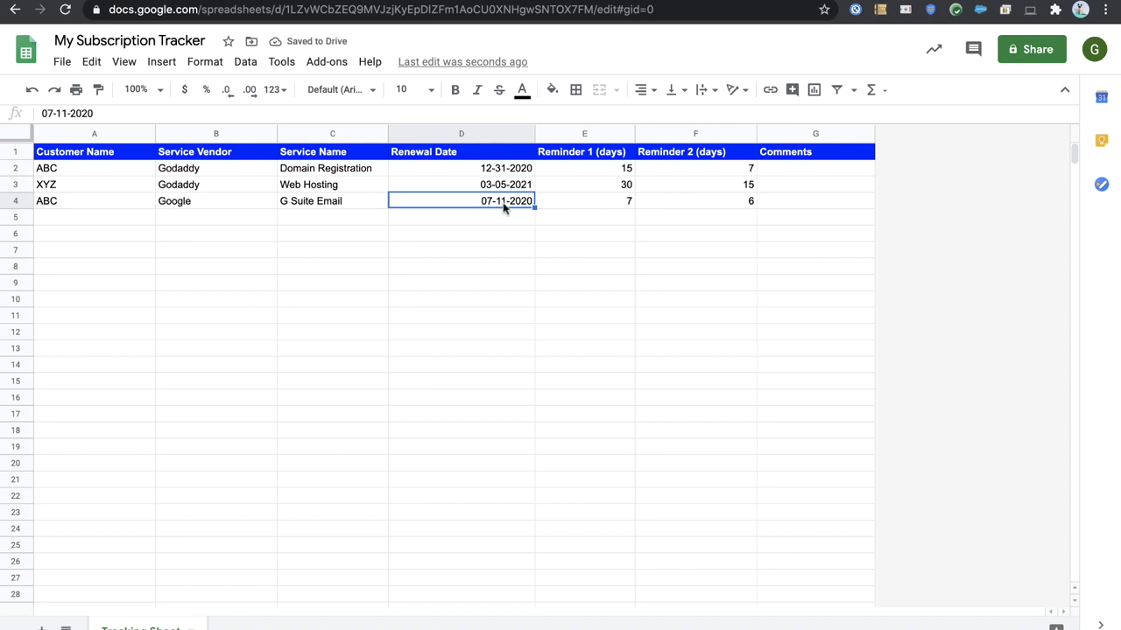
Clear E4:F4 and enter reminders of 15 days in E4 and 7 days in F4.
click(570, 202)
key(shift+Right)
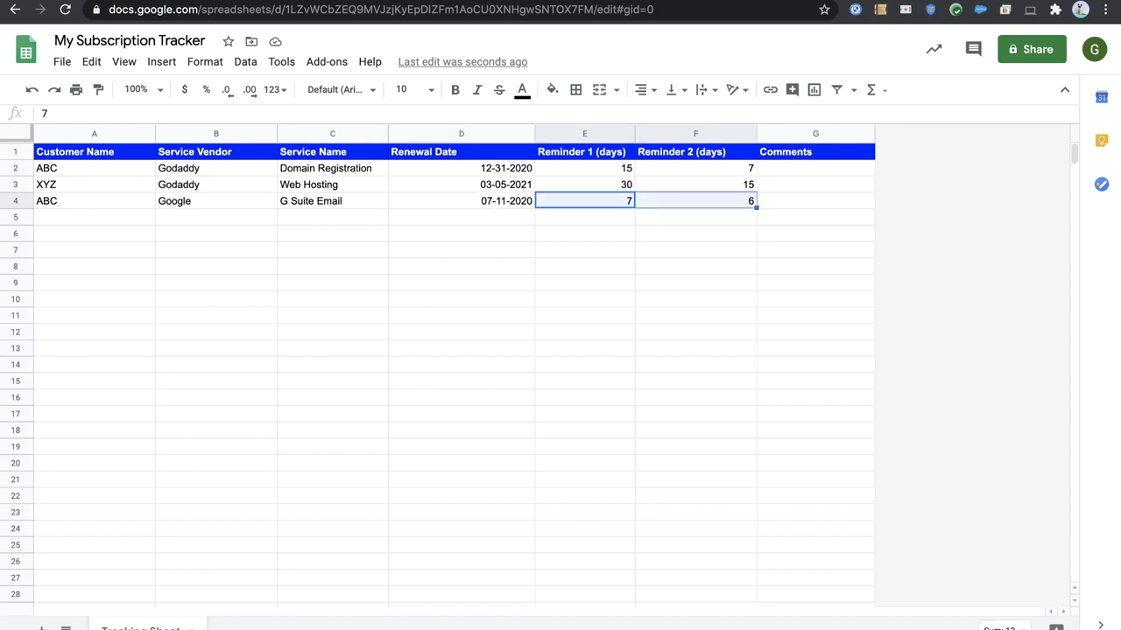
key(Delete)
key(Right)
key(Left)
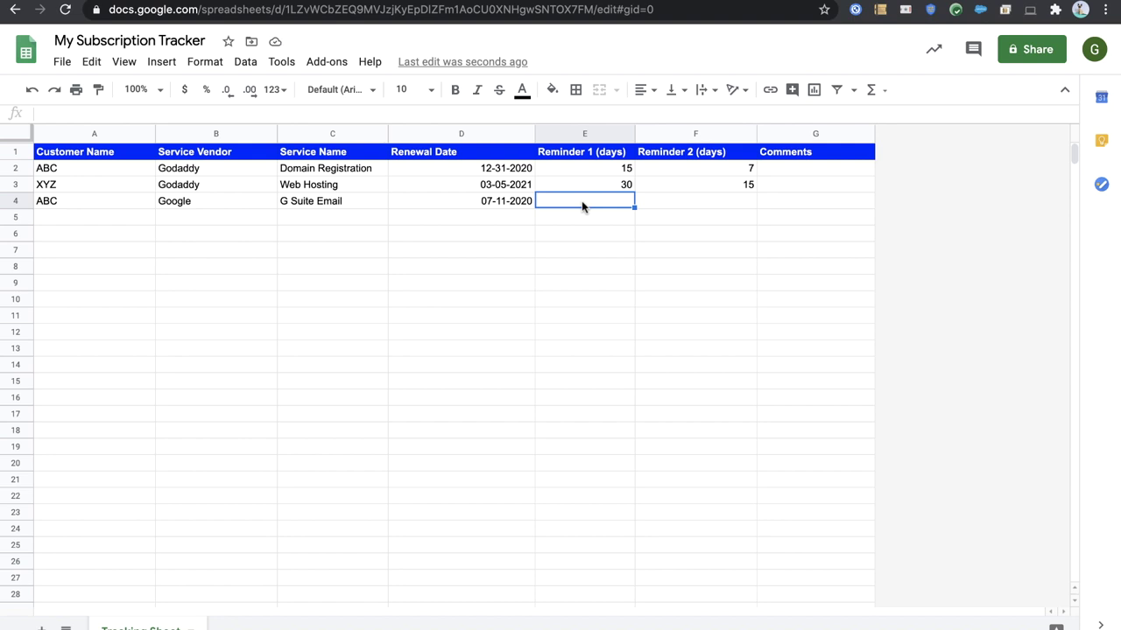
text(7)
key(Tab)
key(Left)
text(15)
key(Tab)
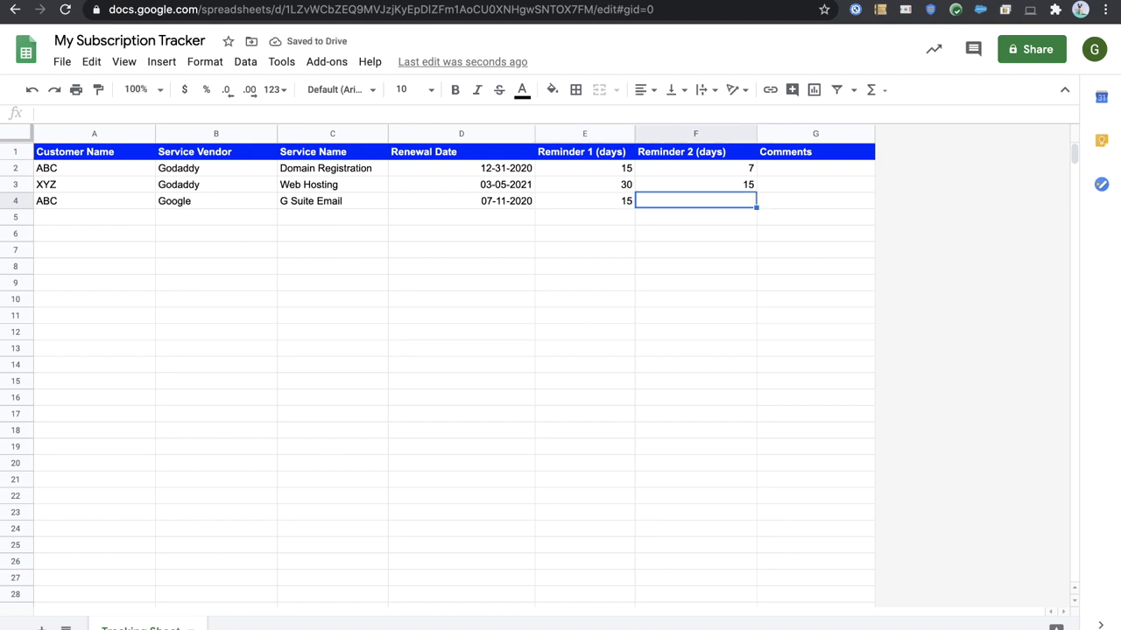
text(7)
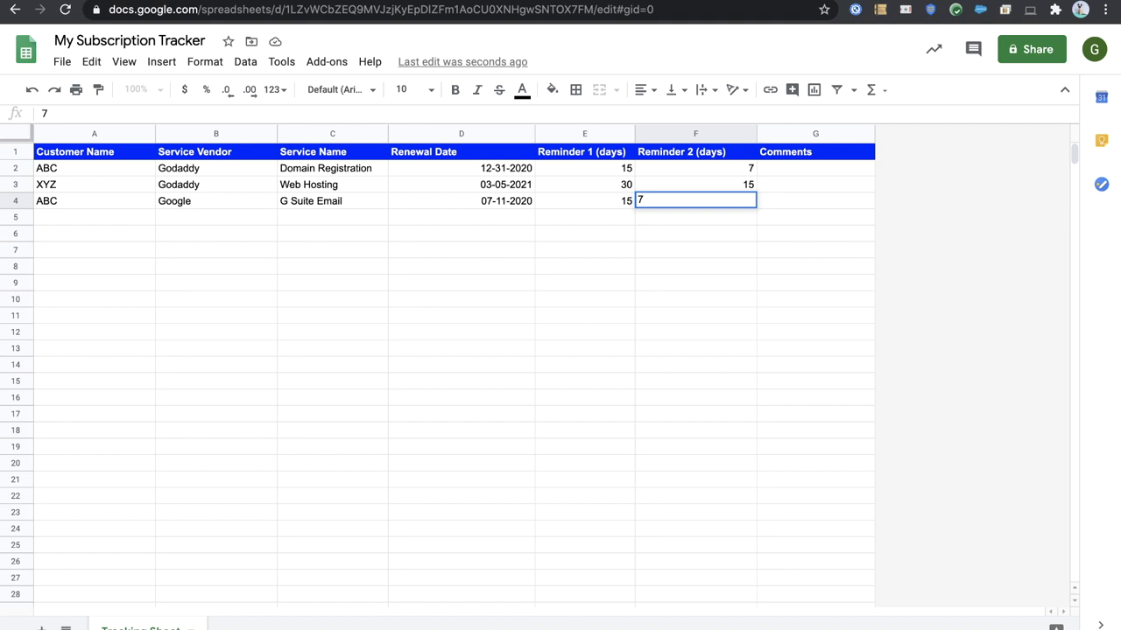
key(Return)
Review the new reminder values 15 and 7 in E4 and F4.
click(695, 201)
click(584, 201)
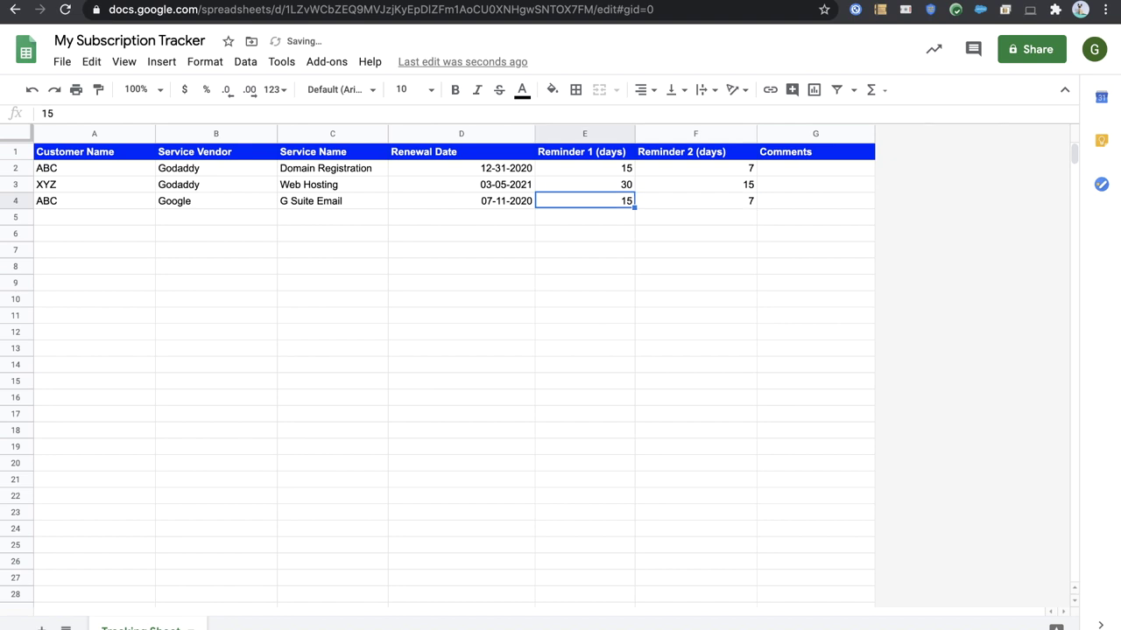
key(Right)
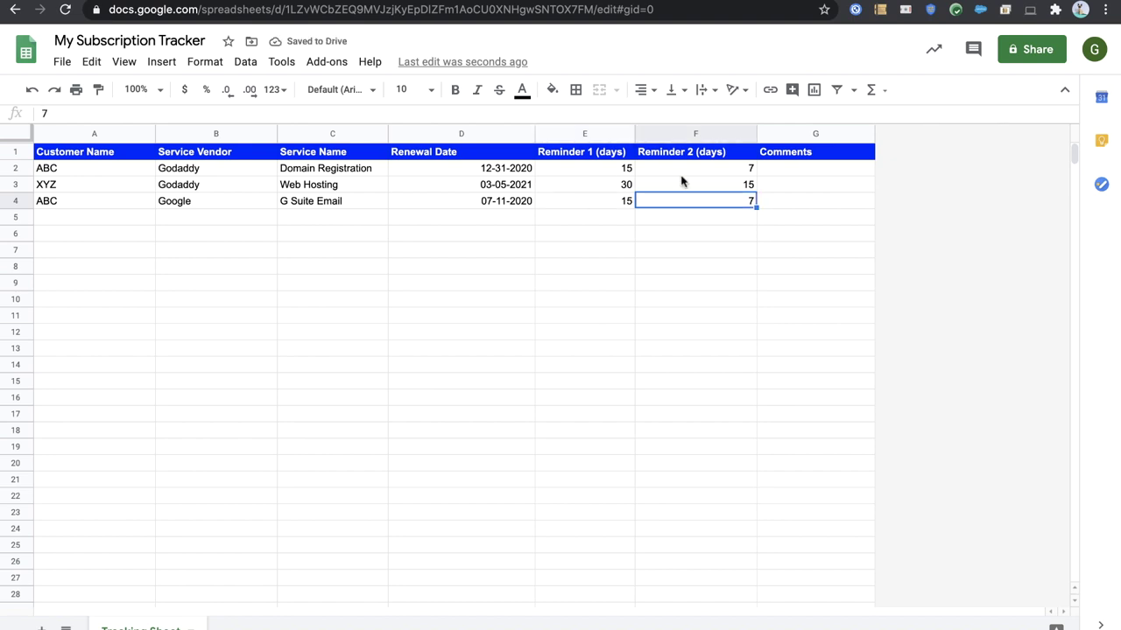
click(626, 207)
click(654, 202)
click(620, 202)
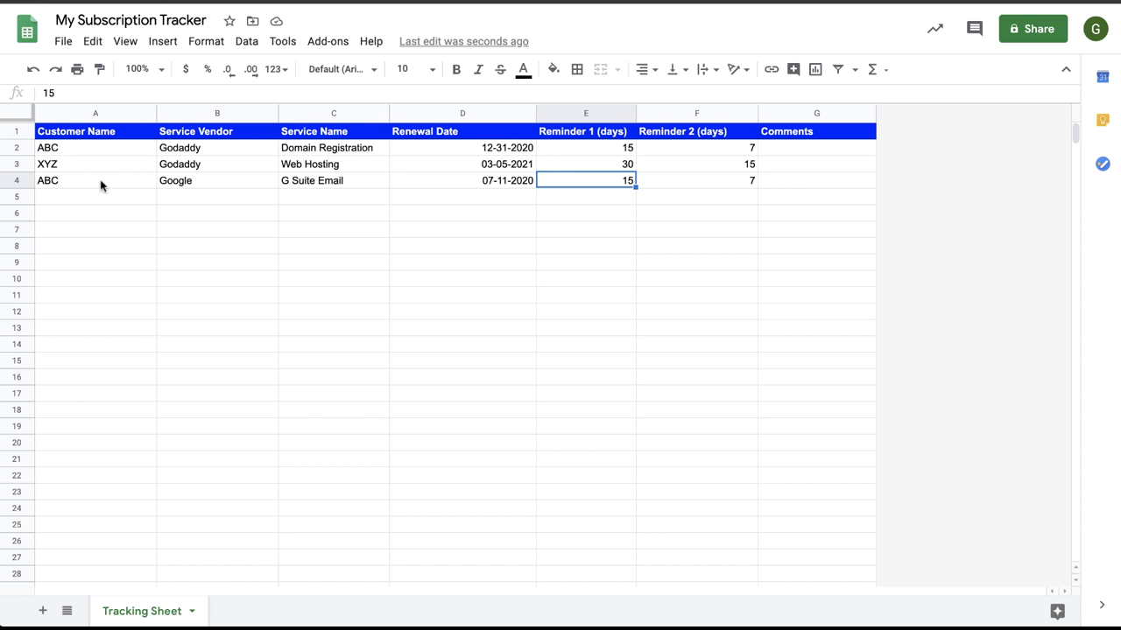
Review row 2's 12-31-2020 renewal date and 15/7-day reminders, then bring up Tools' script options.
click(438, 156)
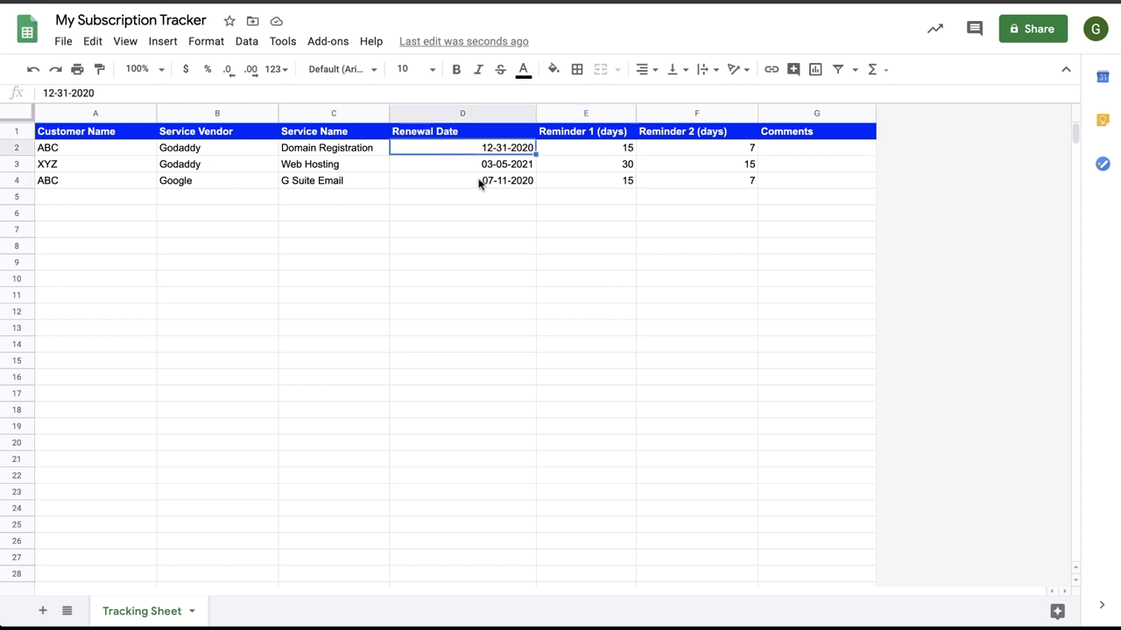
click(600, 151)
click(662, 151)
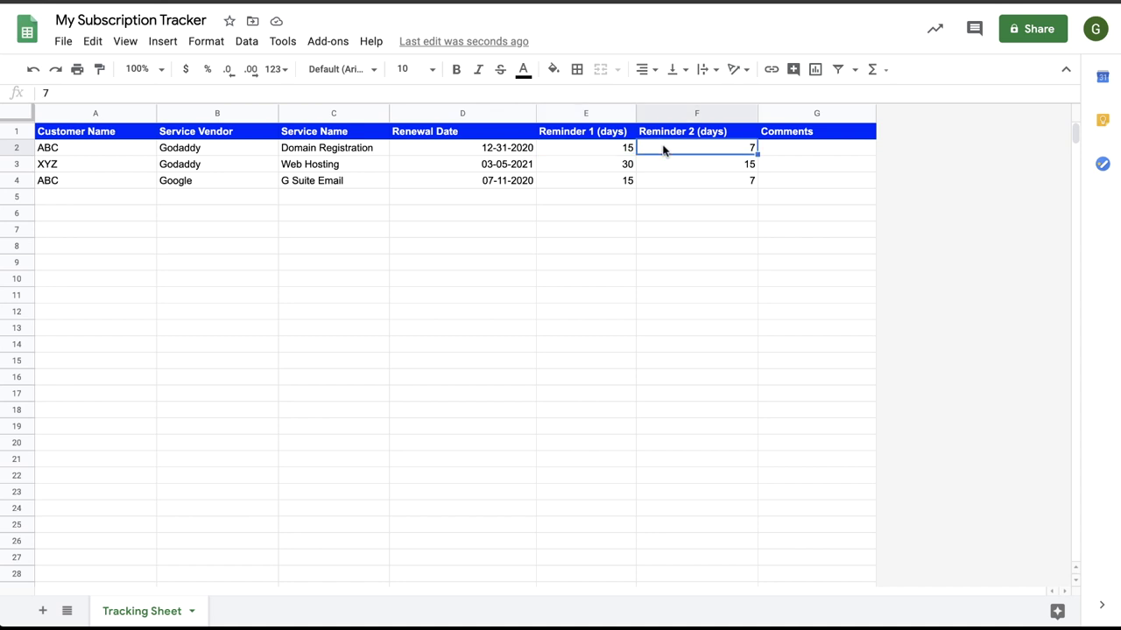
click(286, 43)
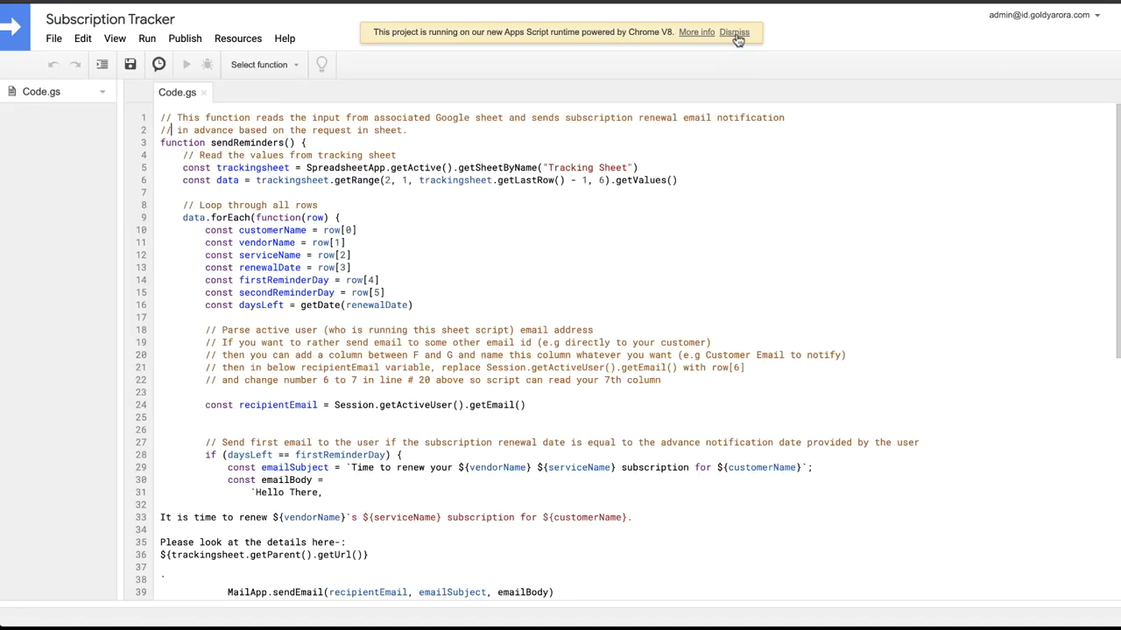
Dismiss the Chrome V8 notice and highlight the getSheetByName("Tracking Sheet") line in Code.gs.
click(733, 32)
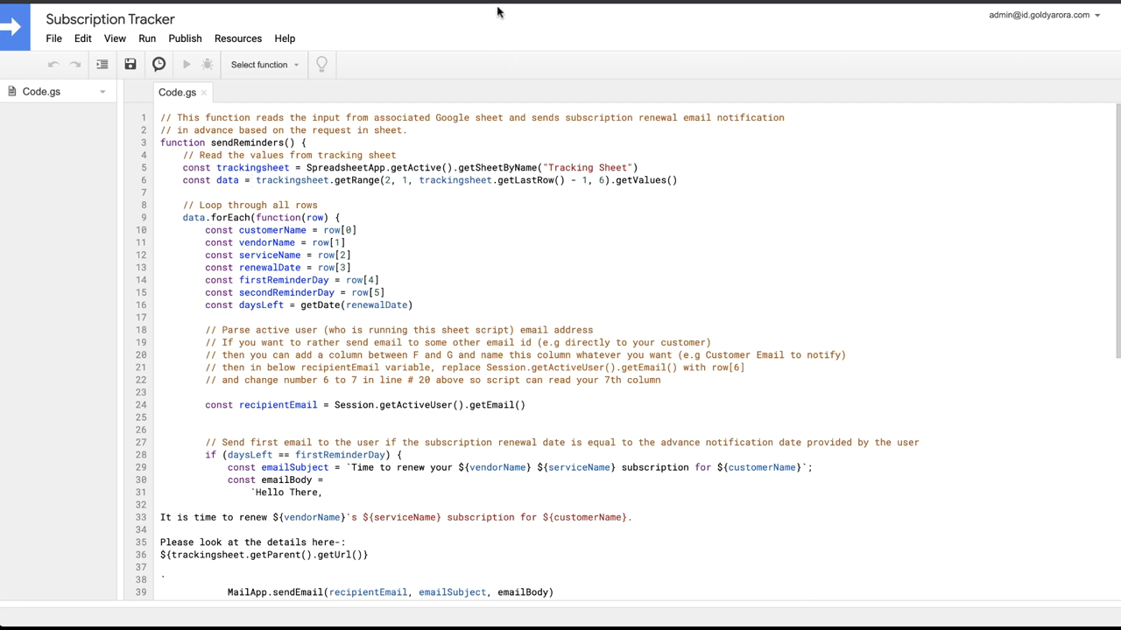
key(ctrl+Tab)
drag(183, 167, 640, 167)
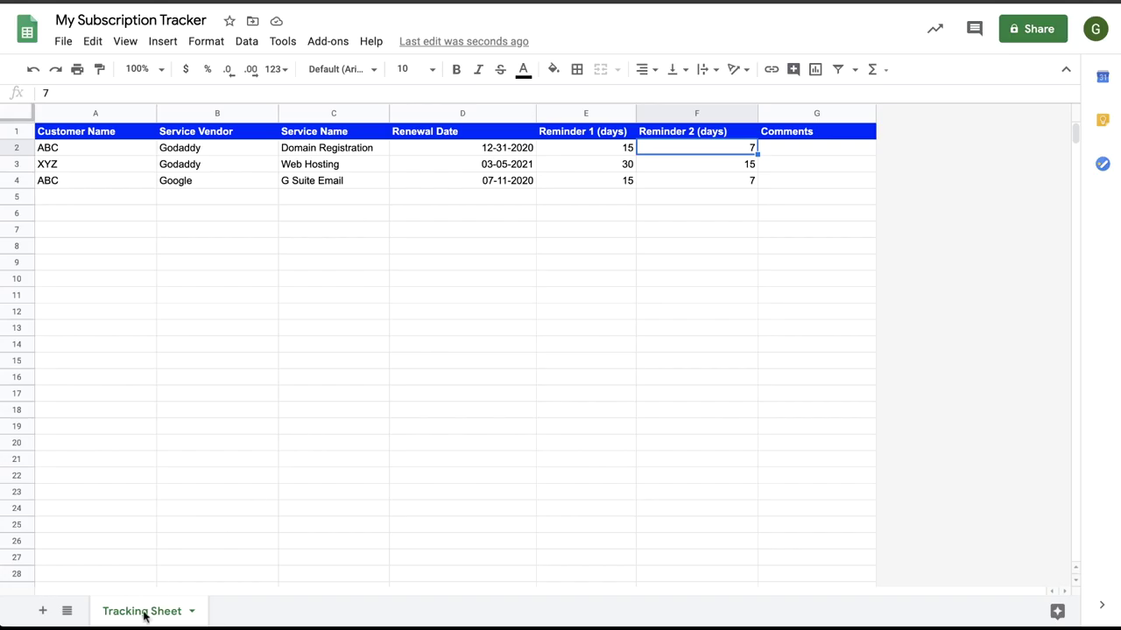
click(193, 613)
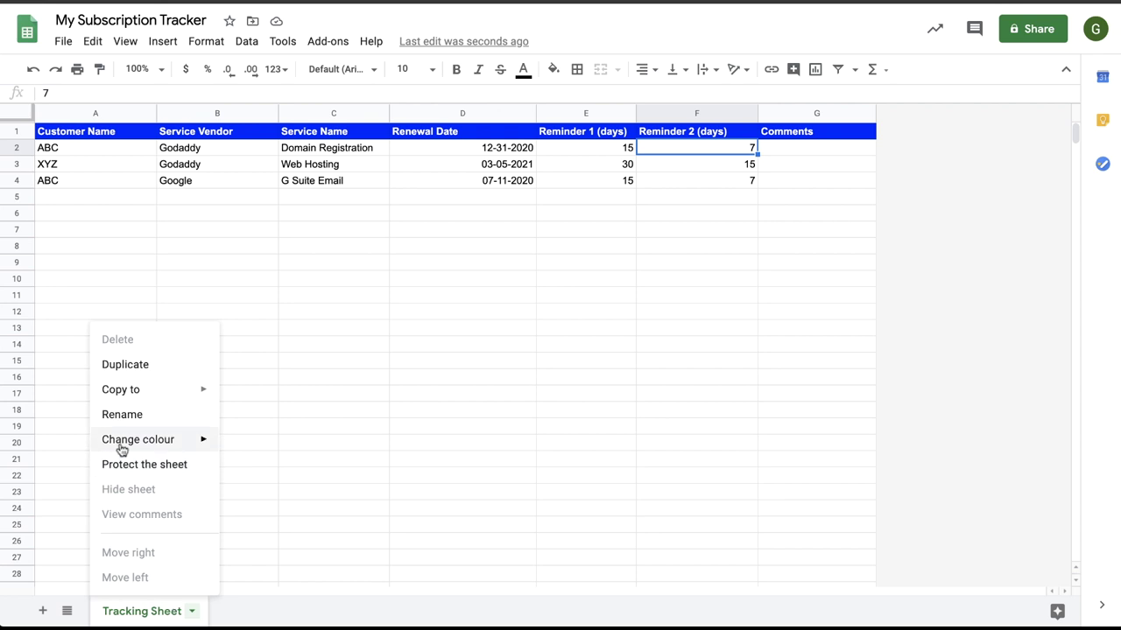
click(140, 417)
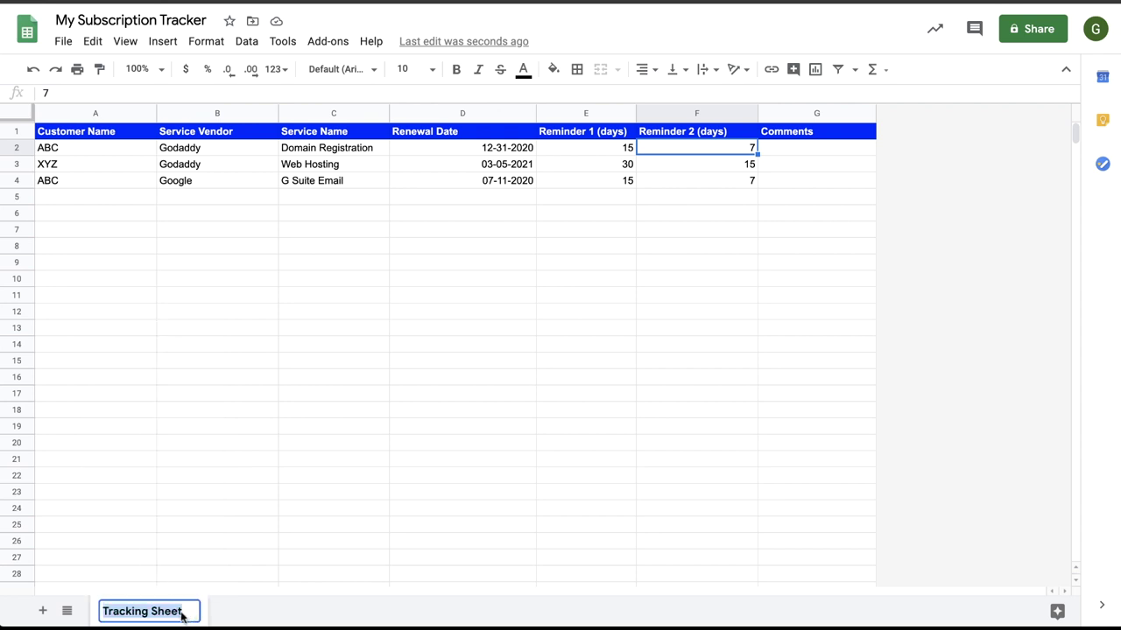
click(182, 561)
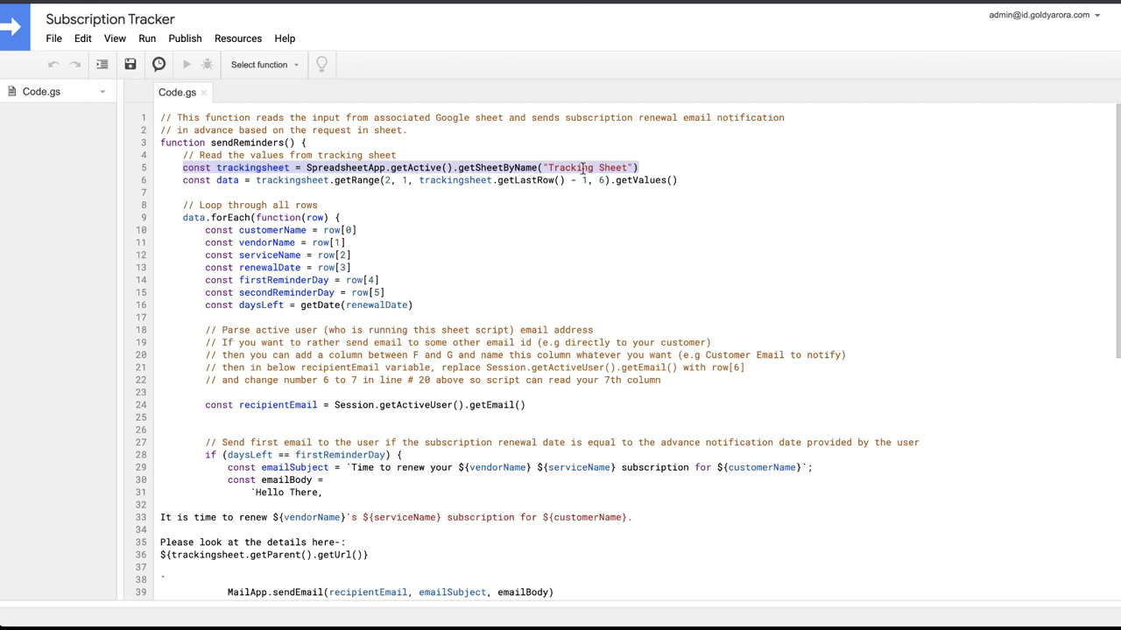
click(553, 167)
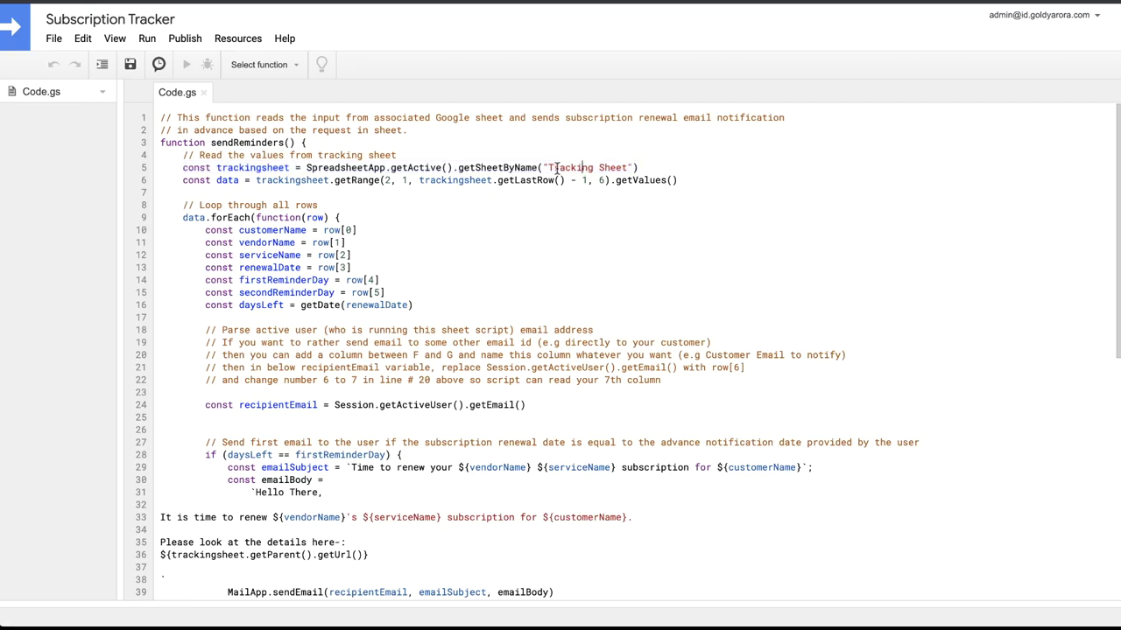
drag(549, 167, 628, 167)
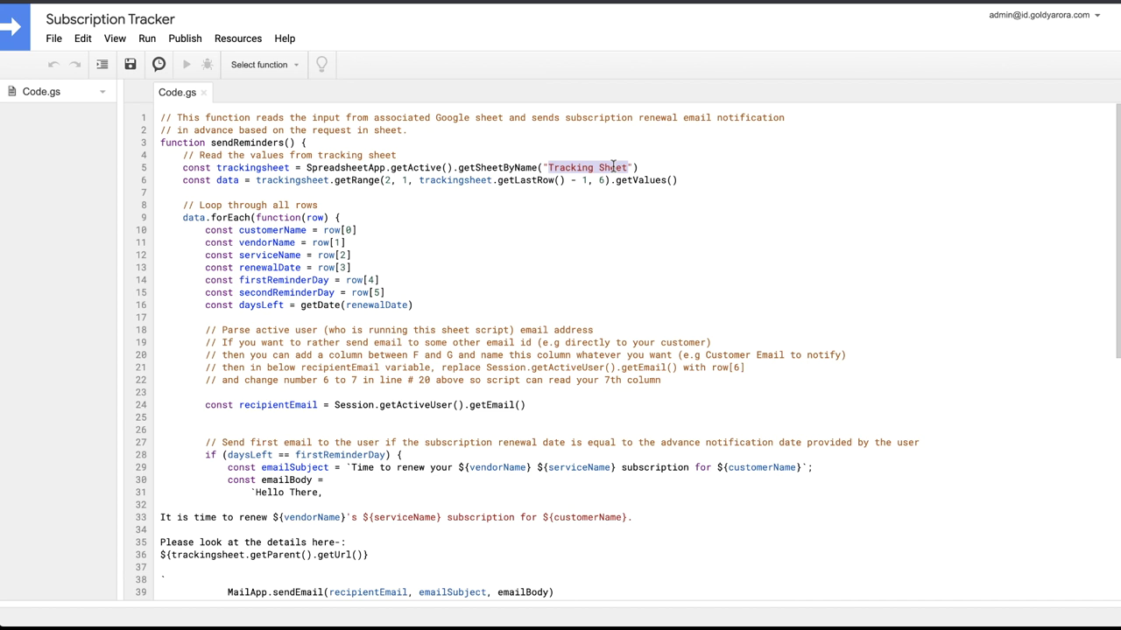
click(579, 167)
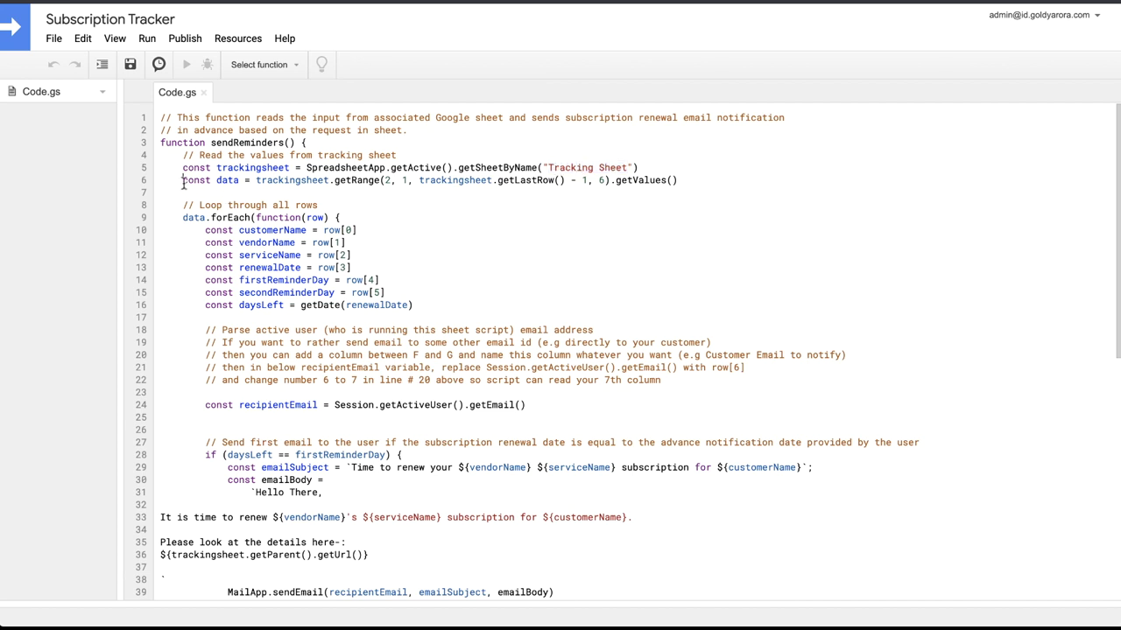
Highlight getRange's starting row 2 on line 6, then point out data rows A2 to A4.
drag(182, 180, 681, 179)
click(481, 188)
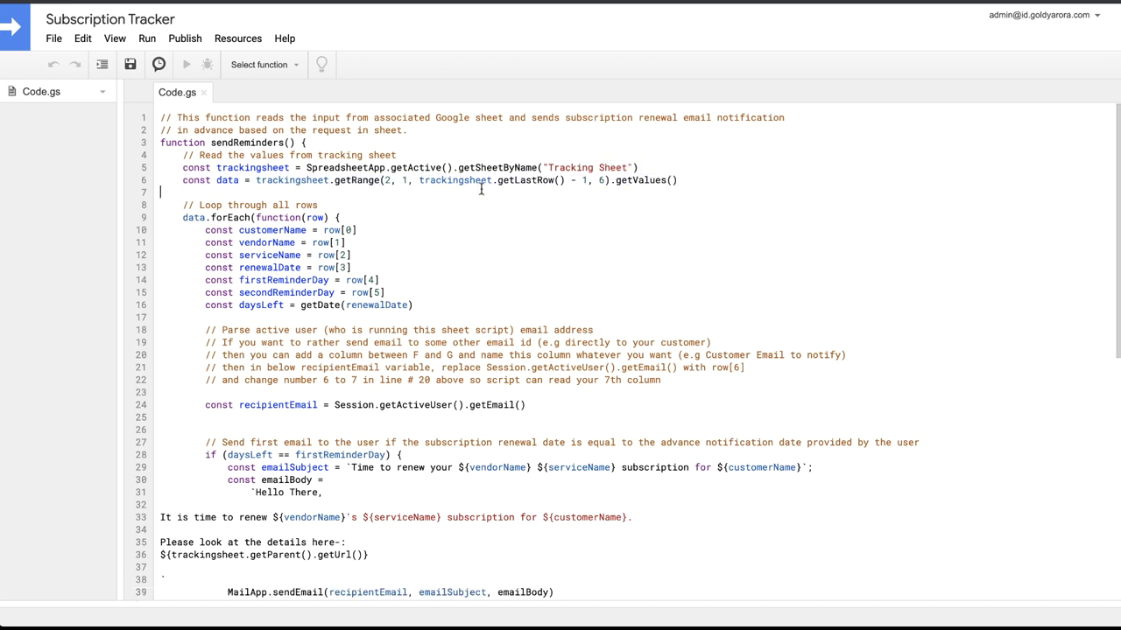
double_click(386, 180)
key(ctrl+Tab)
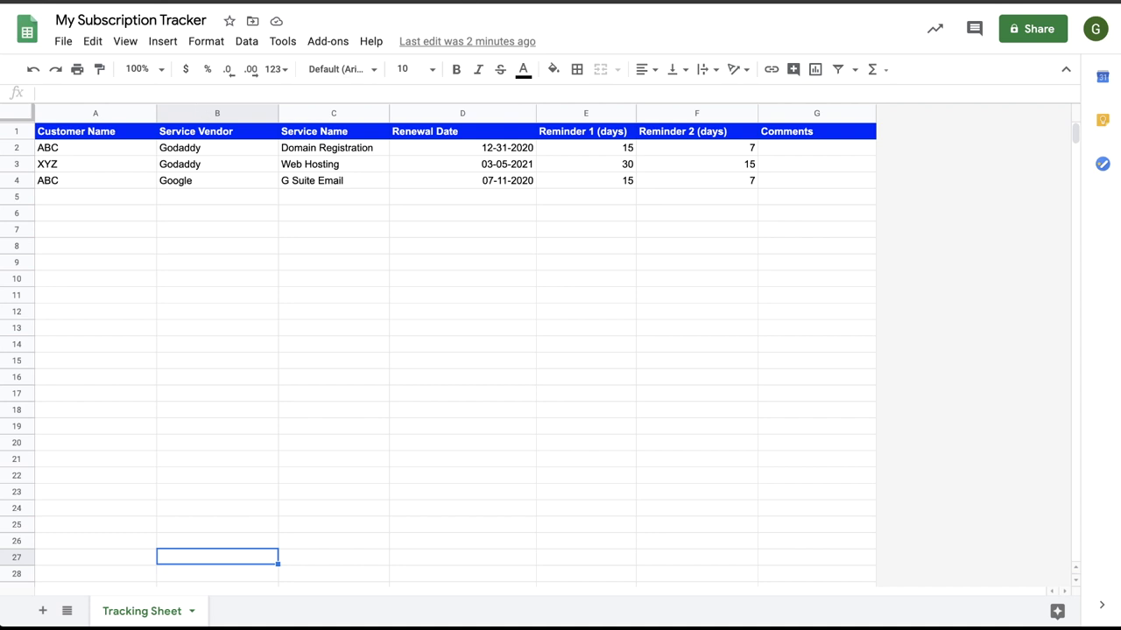
click(75, 153)
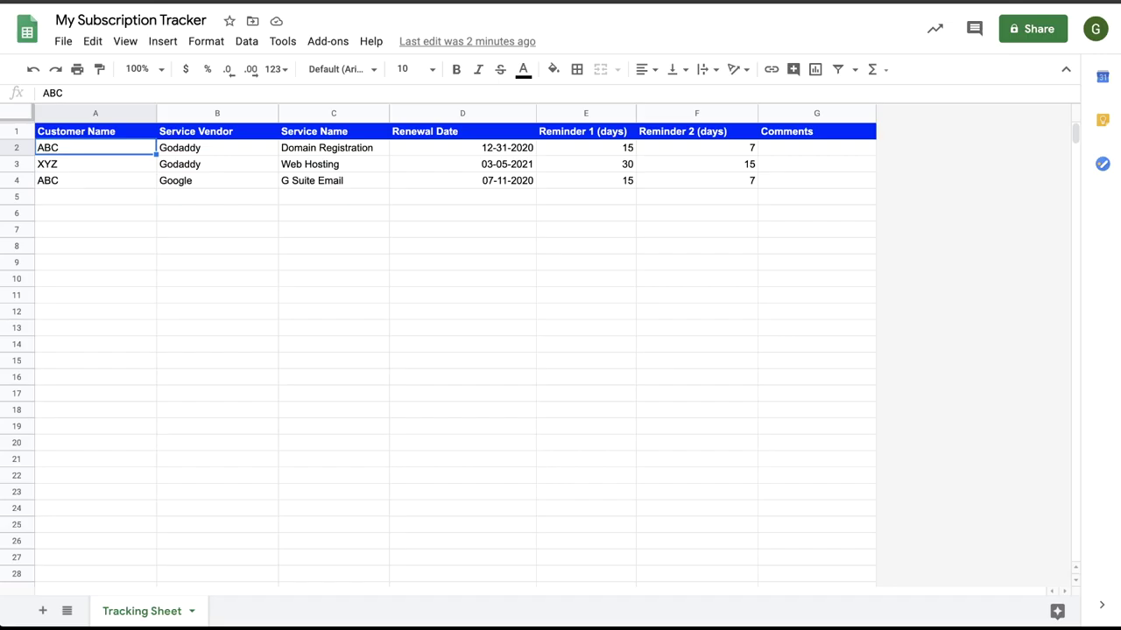
click(87, 184)
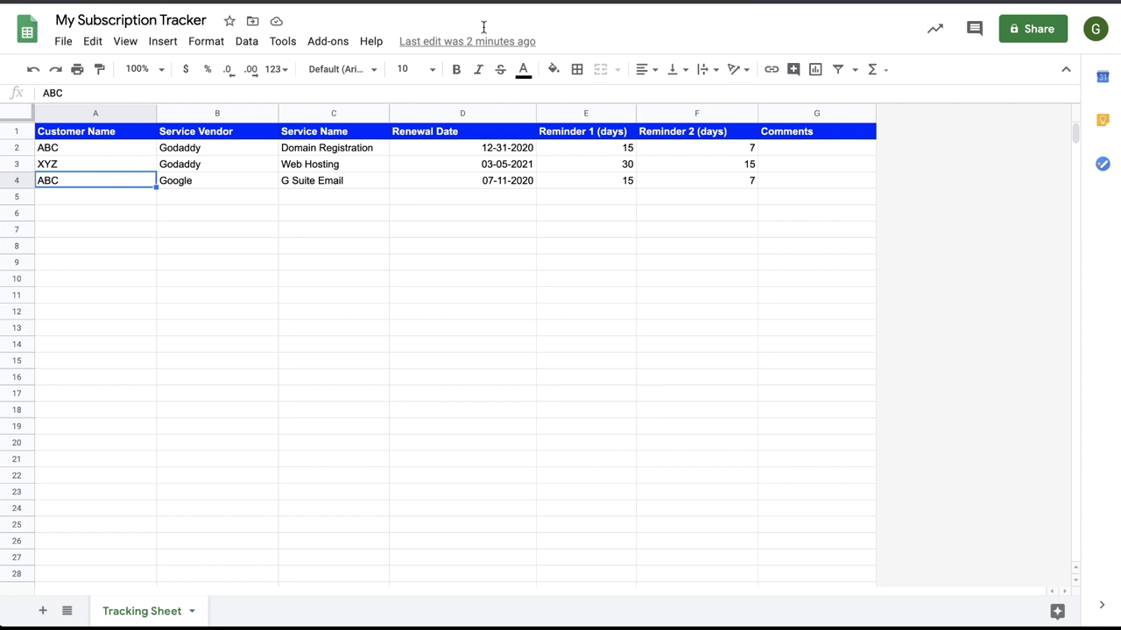
Select columns A through F, Customer Name to Reminder 2 (days), in turn.
click(131, 116)
click(243, 115)
click(321, 114)
click(414, 114)
click(578, 113)
click(675, 112)
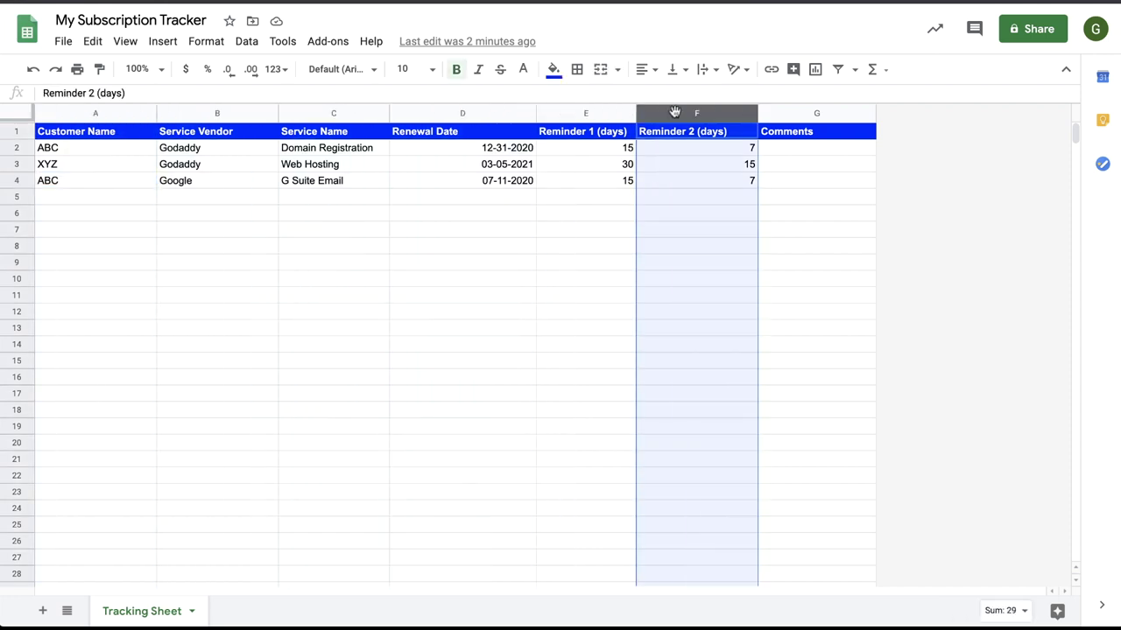
Insert an empty column before Comments in G, then delete it again.
click(775, 117)
right_click(776, 115)
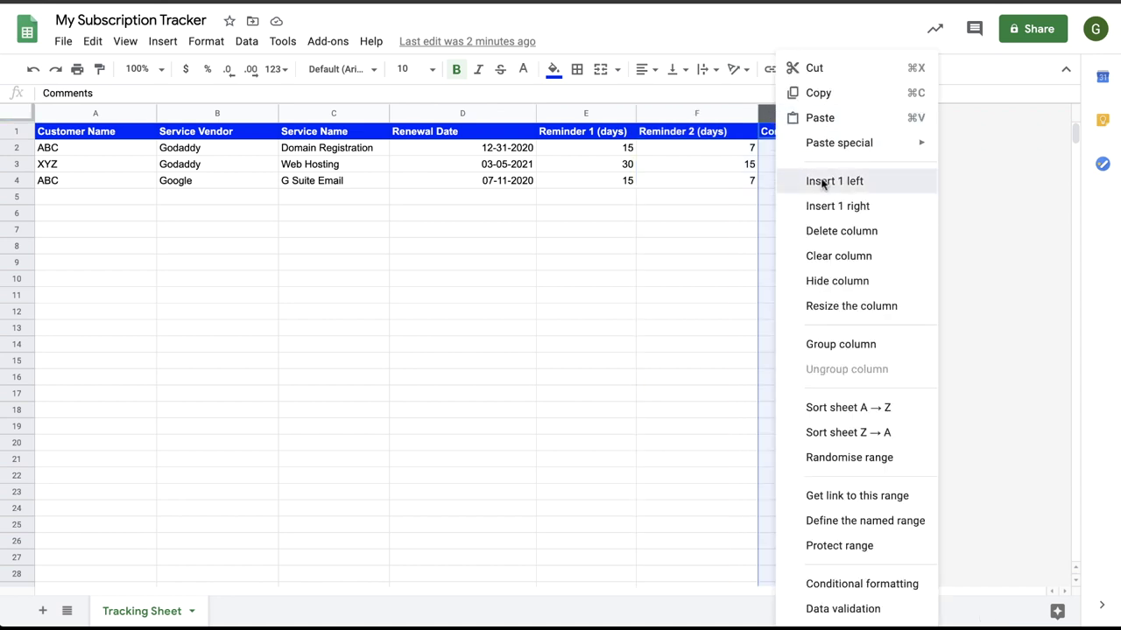
click(815, 181)
click(787, 141)
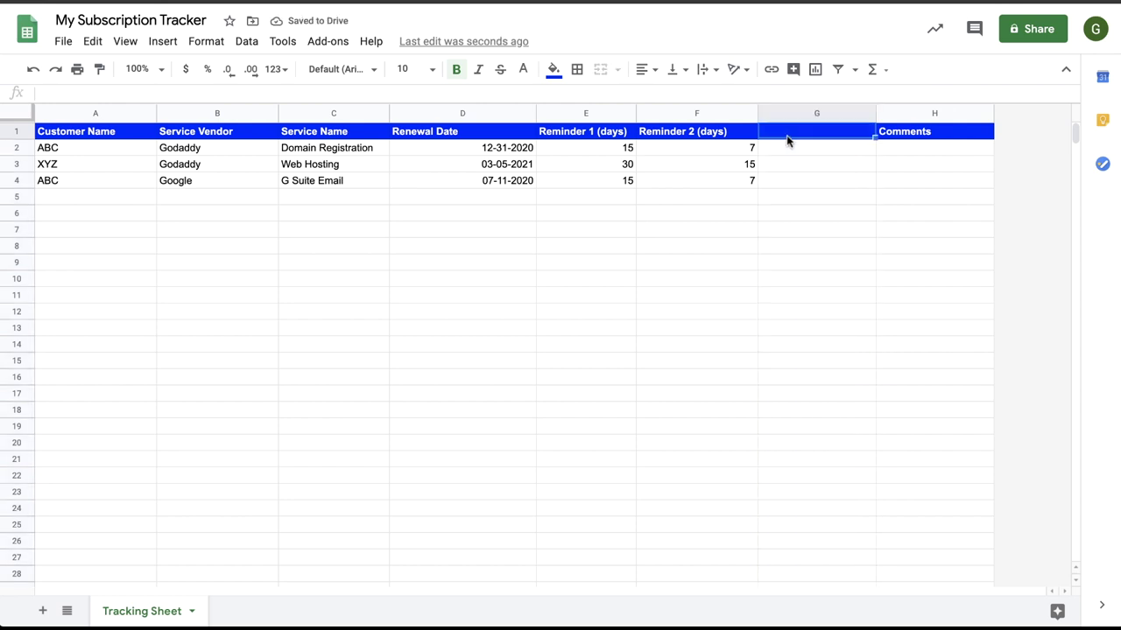
click(788, 114)
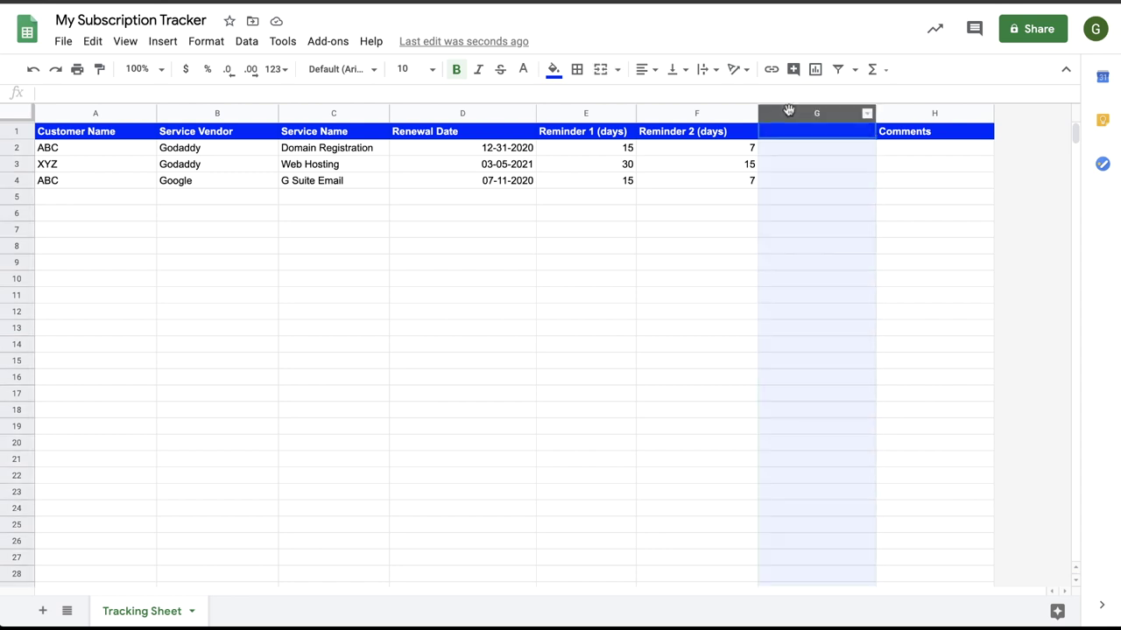
right_click(788, 114)
click(826, 233)
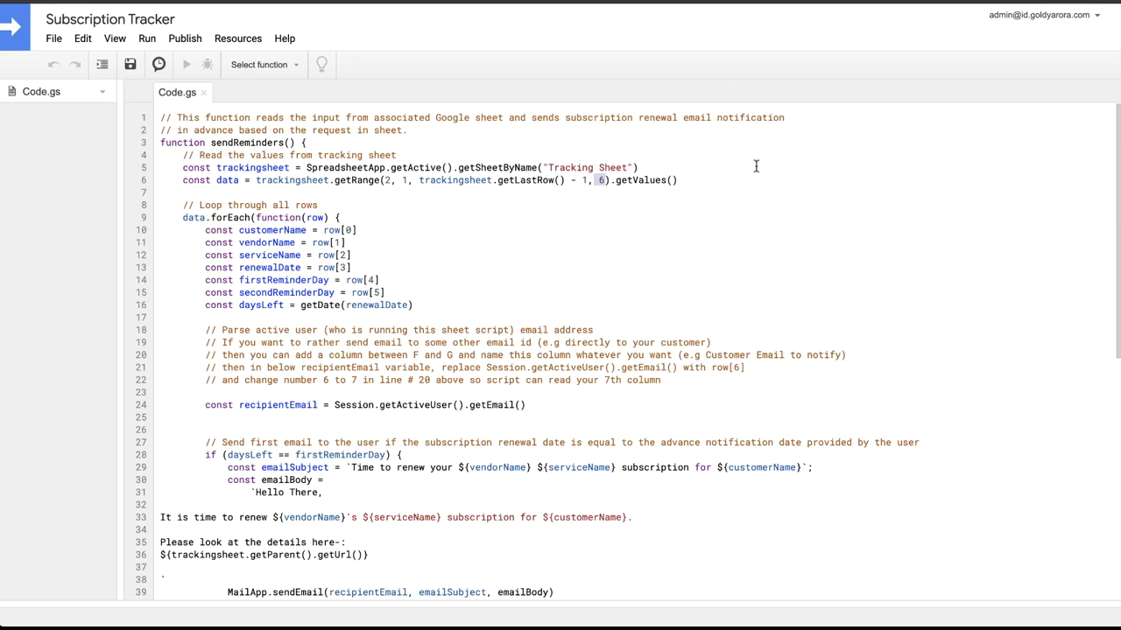
Retype getRange's column count 6 on line 6 and select the data block A2:F4.
click(604, 180)
key(BackSpace)
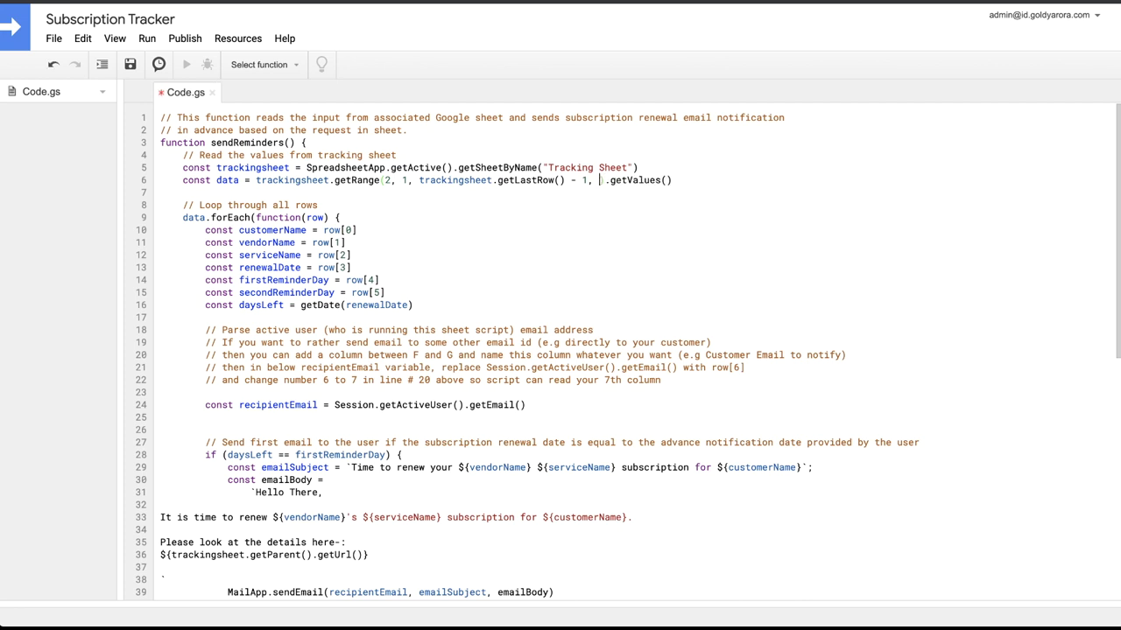
text(6)
click(444, 229)
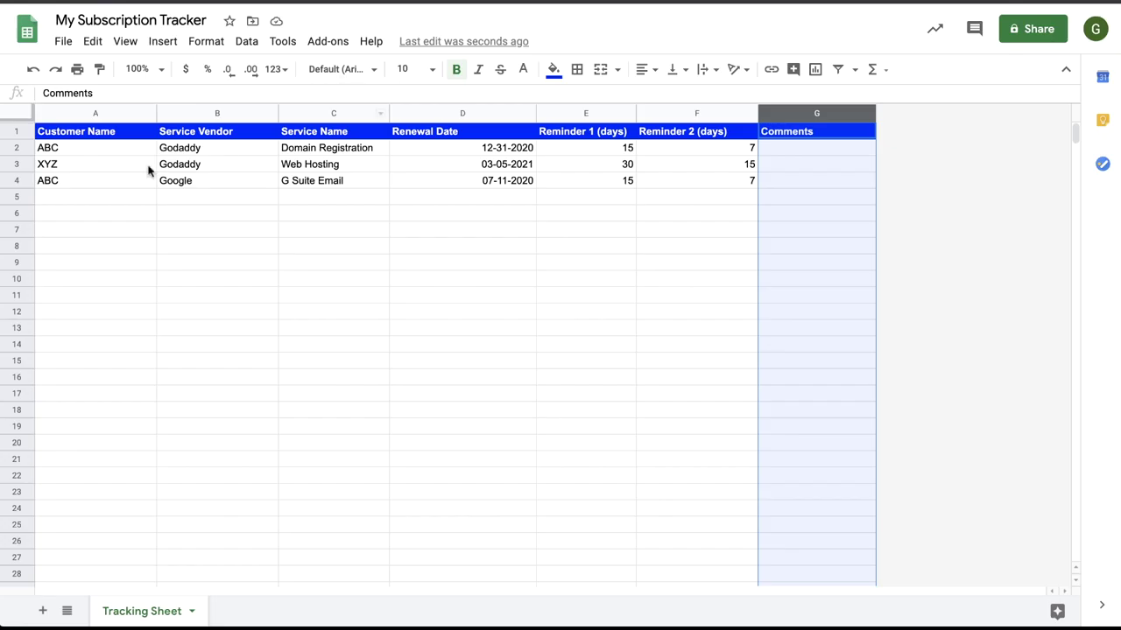
drag(126, 148, 716, 181)
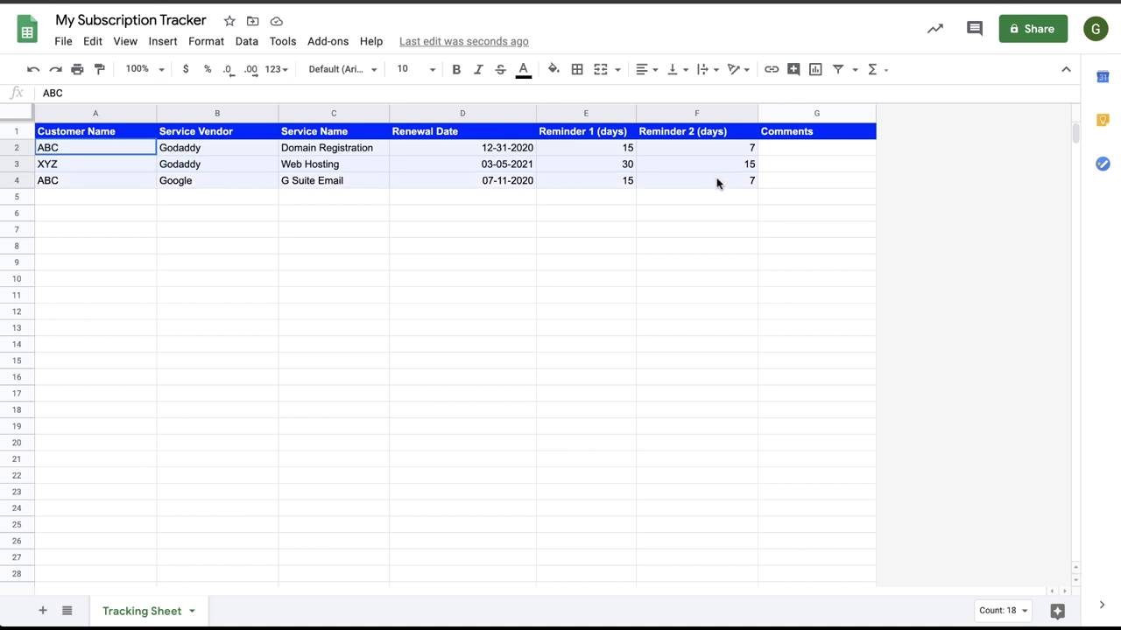
drag(716, 182, 717, 182)
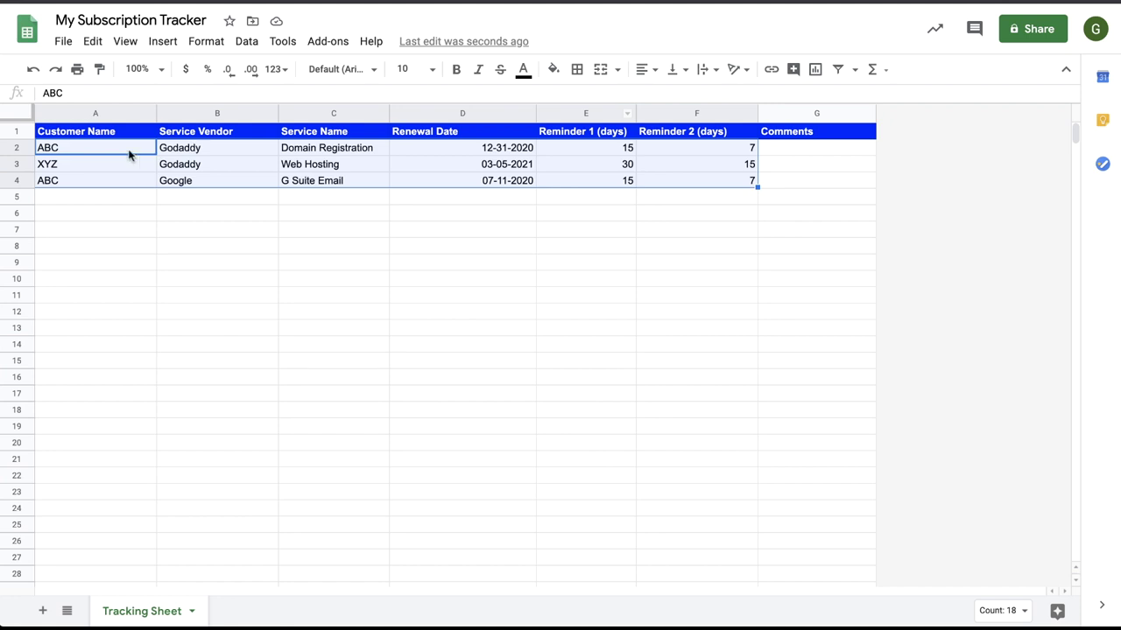
click(128, 154)
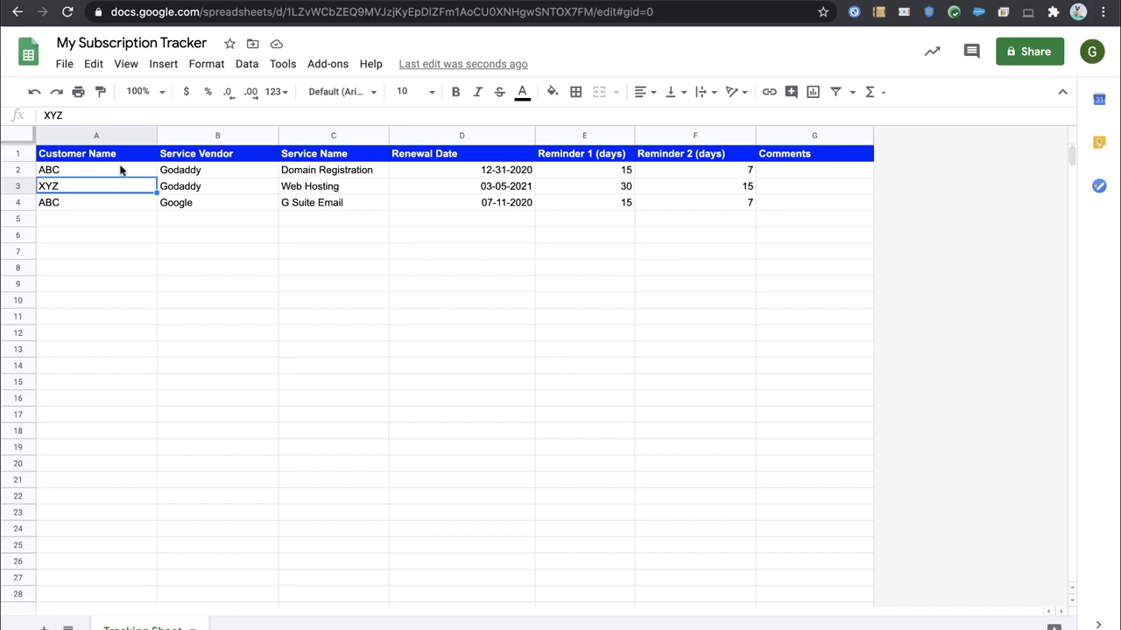
click(120, 170)
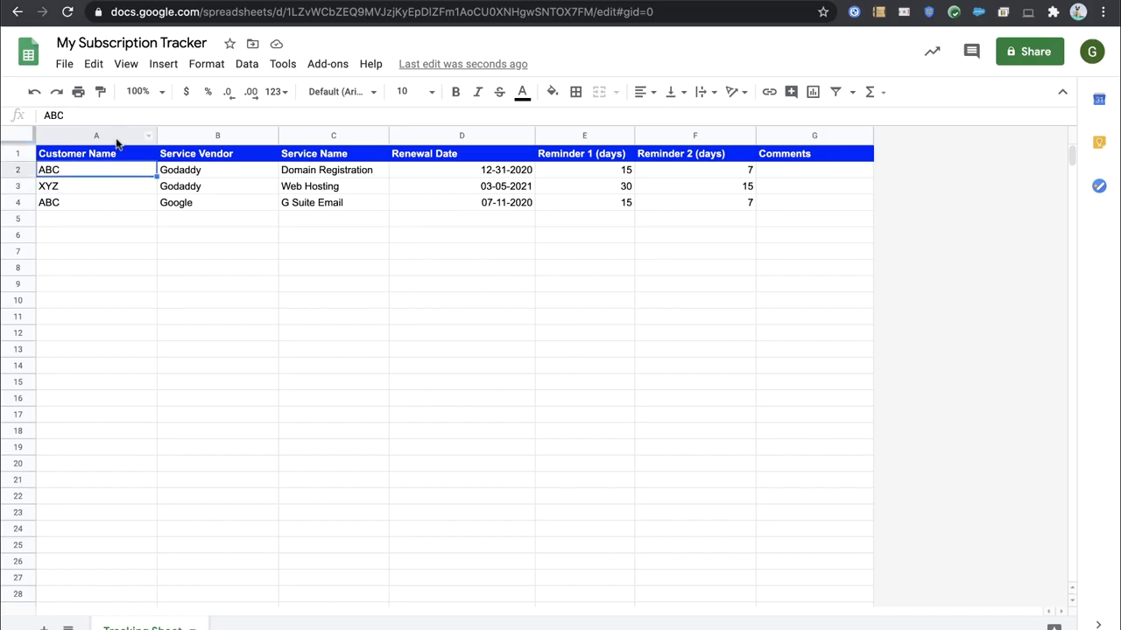
click(102, 136)
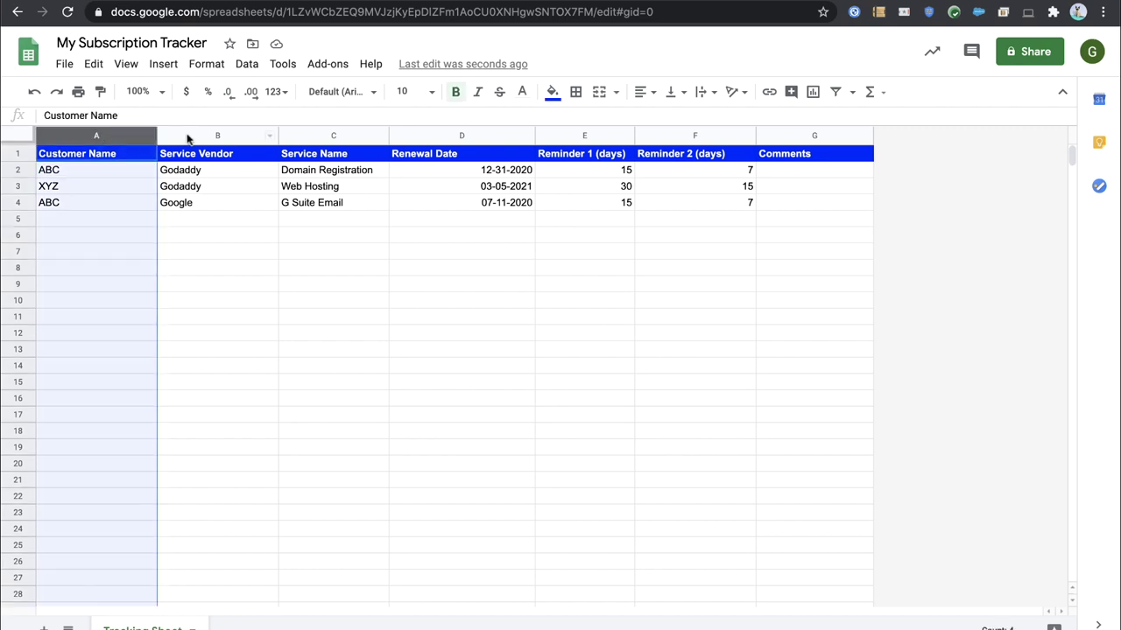
click(189, 136)
click(332, 136)
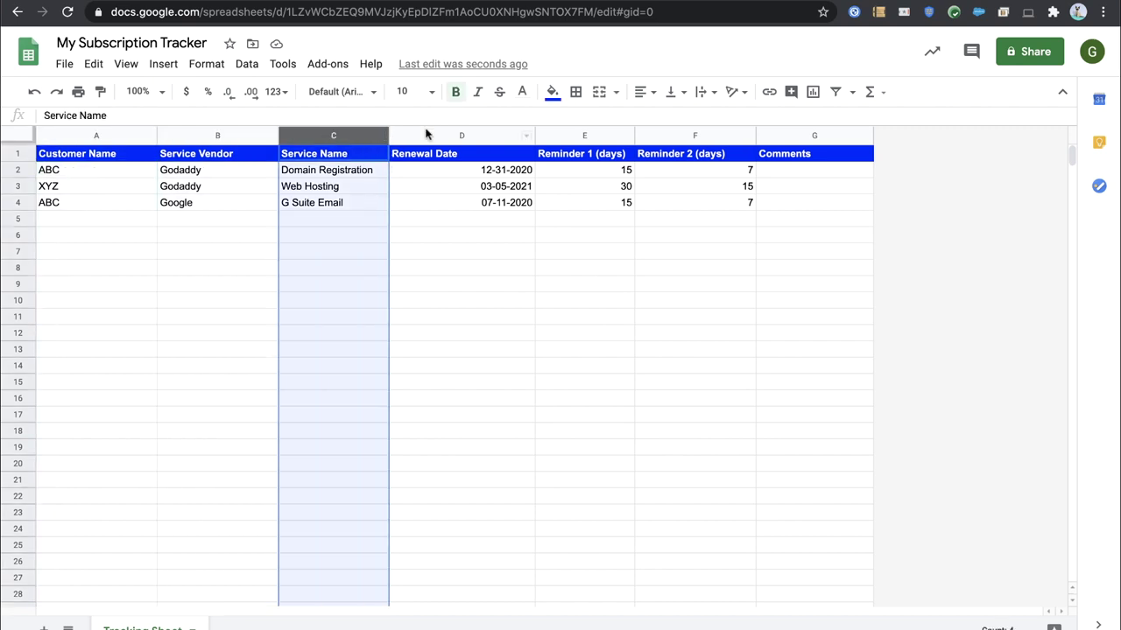
click(426, 134)
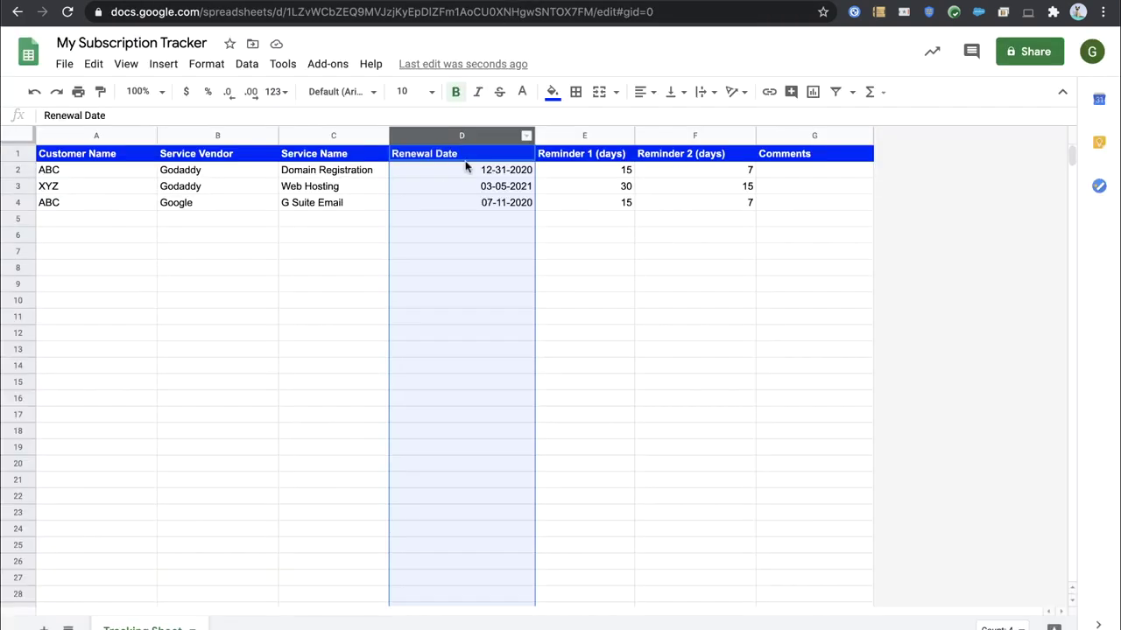
click(449, 185)
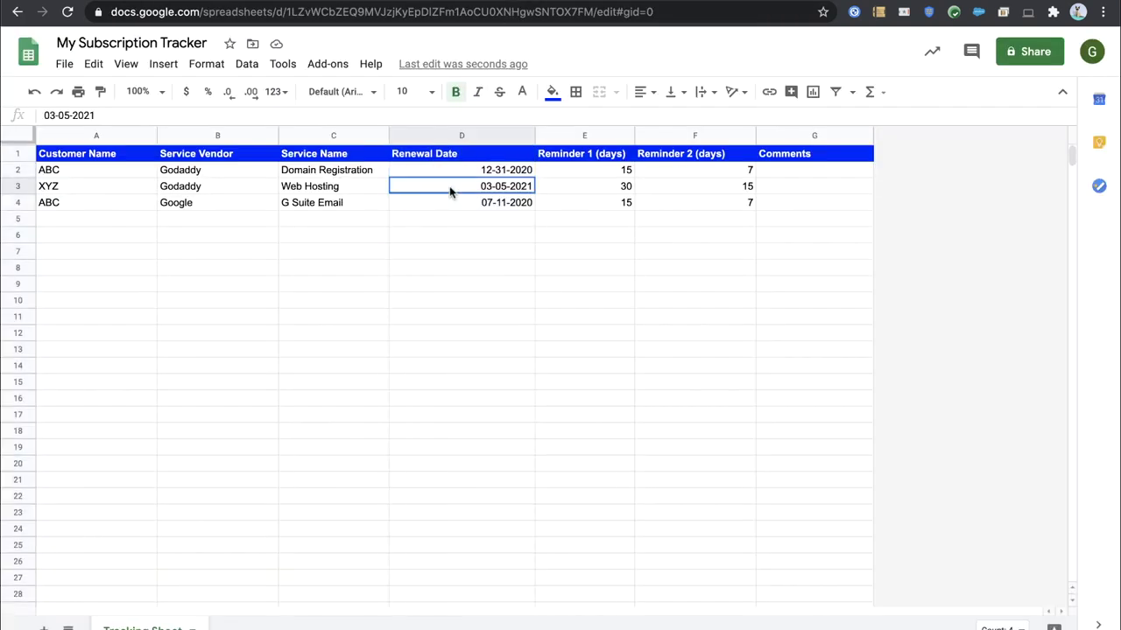
Move the Renewal Date column after Reminder 1 (days), into column E.
click(412, 137)
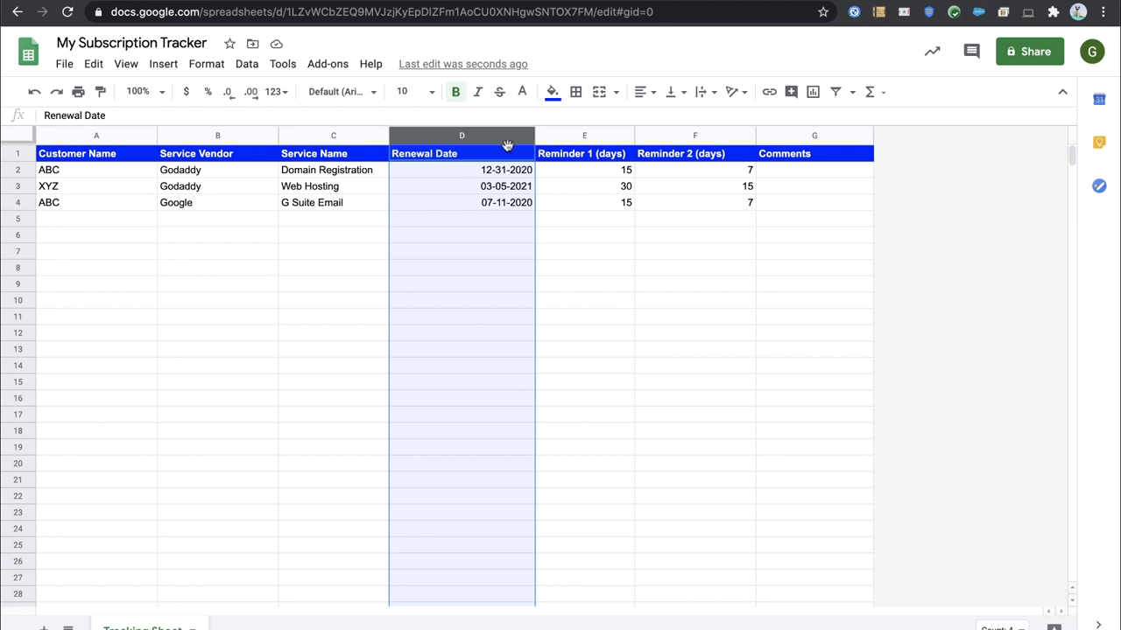
click(465, 138)
drag(465, 138, 567, 141)
click(526, 170)
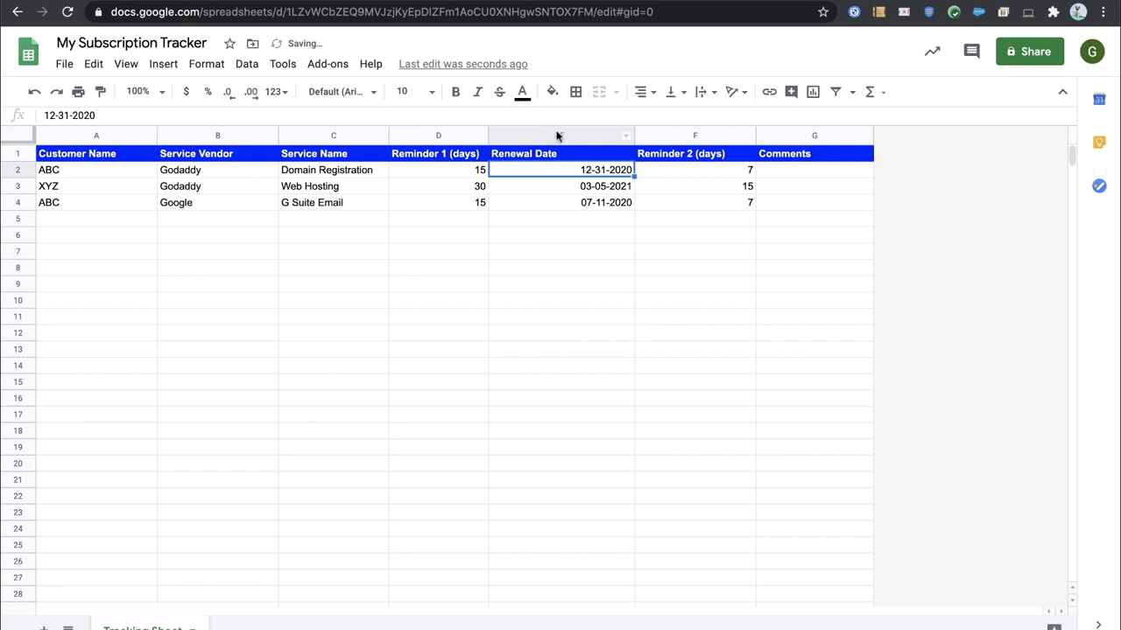
Review columns A through E and change line 13's row index from 3 to 4.
click(84, 136)
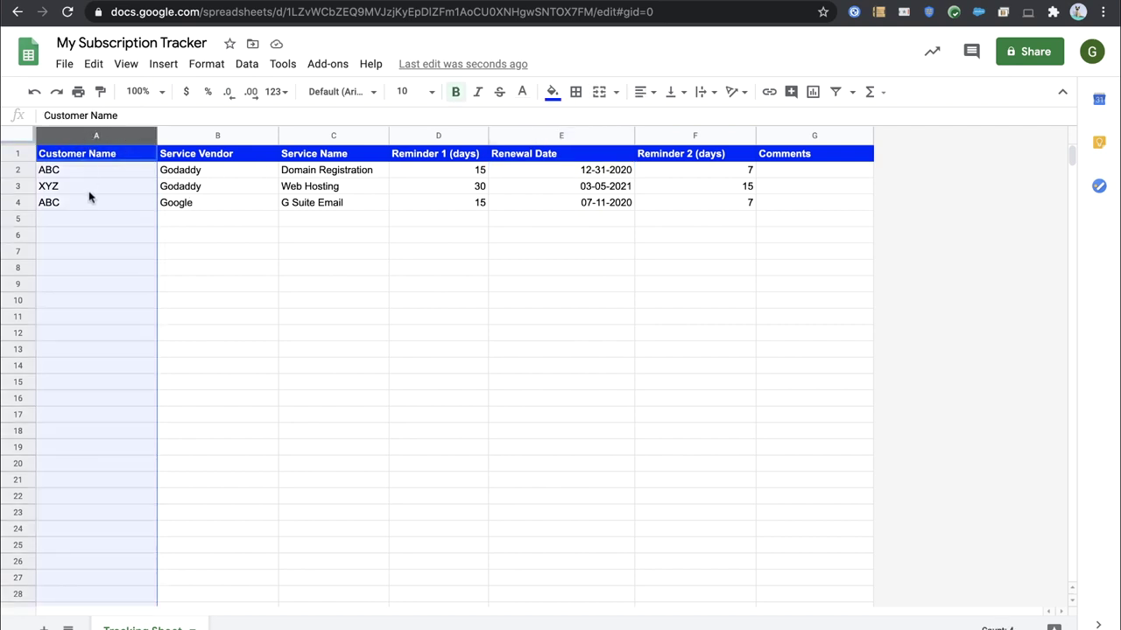
click(89, 190)
click(107, 137)
click(195, 137)
click(289, 133)
click(435, 133)
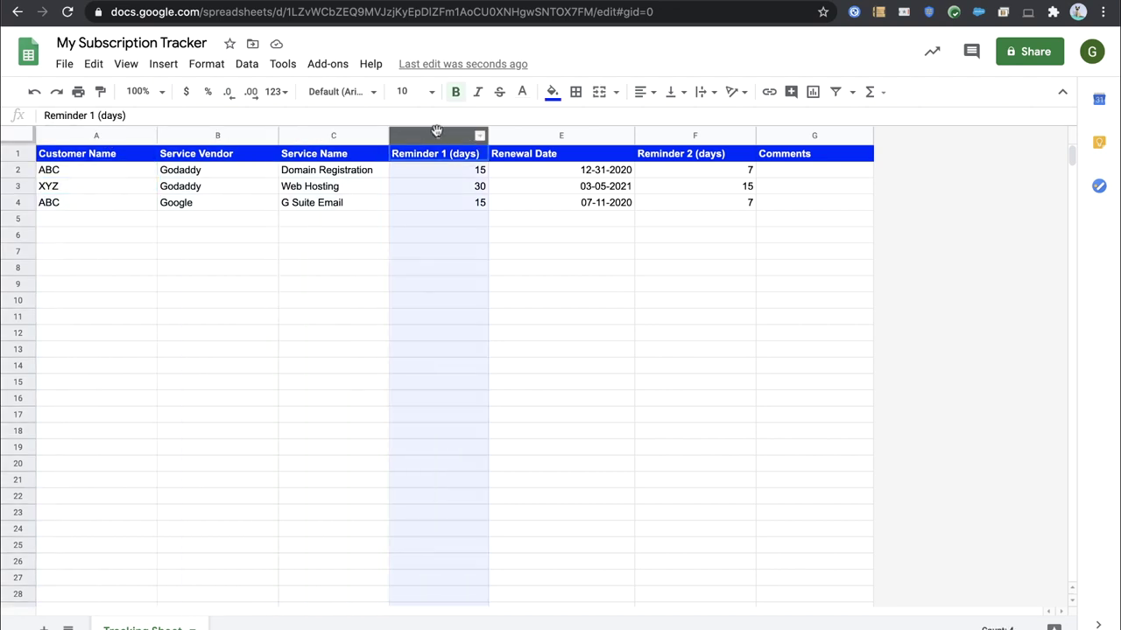
click(520, 133)
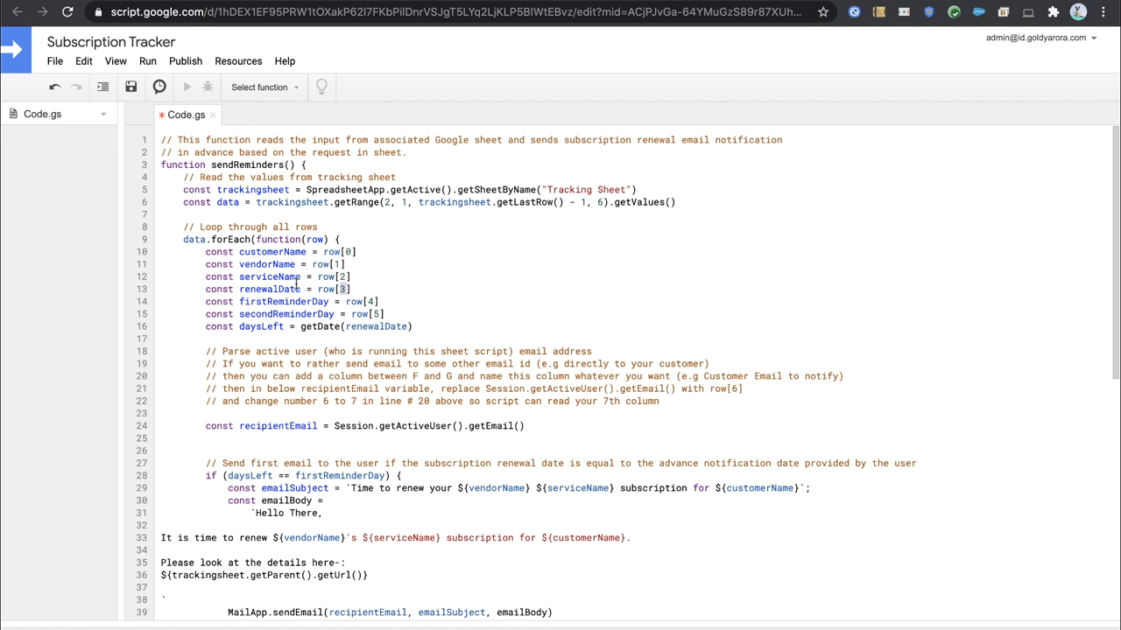
click(344, 288)
key(BackSpace)
text(4)
Move Renewal Date back to column D before Reminder 1 (days) and check the 12-31-2020 date.
key(ctrl+Tab)
click(640, 202)
click(572, 135)
drag(551, 136, 450, 138)
click(545, 185)
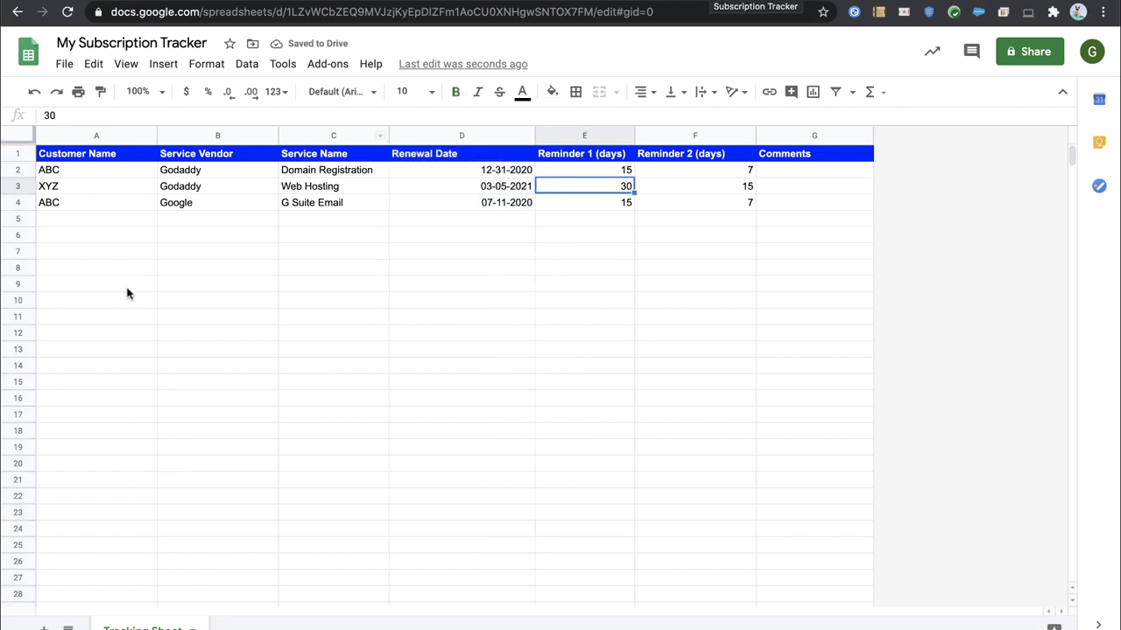
click(120, 136)
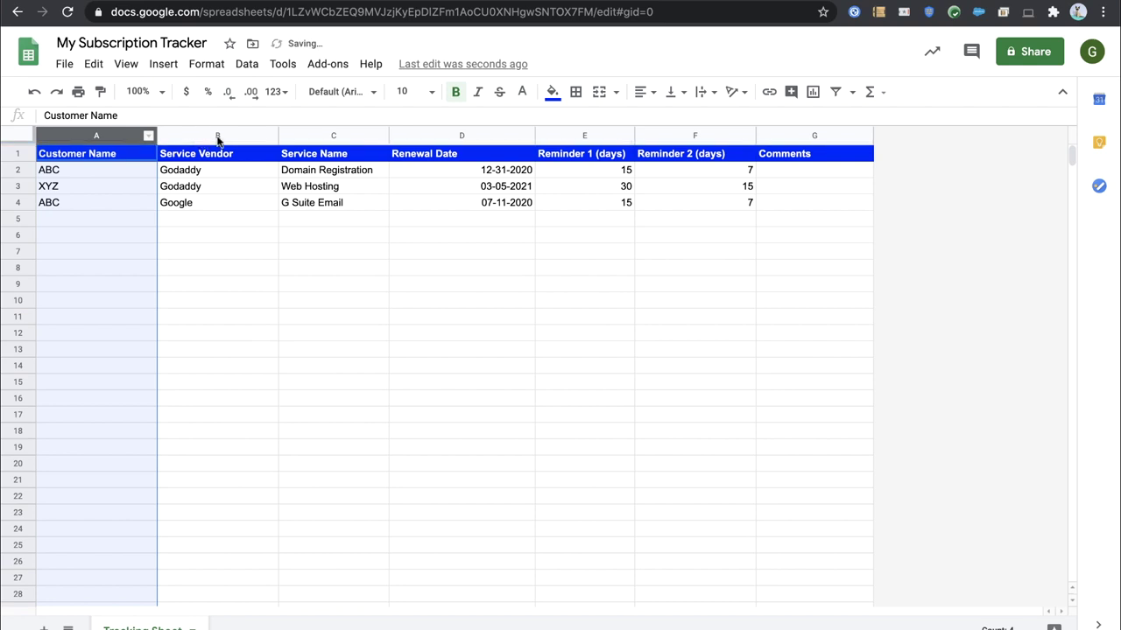
click(245, 136)
click(307, 136)
click(426, 173)
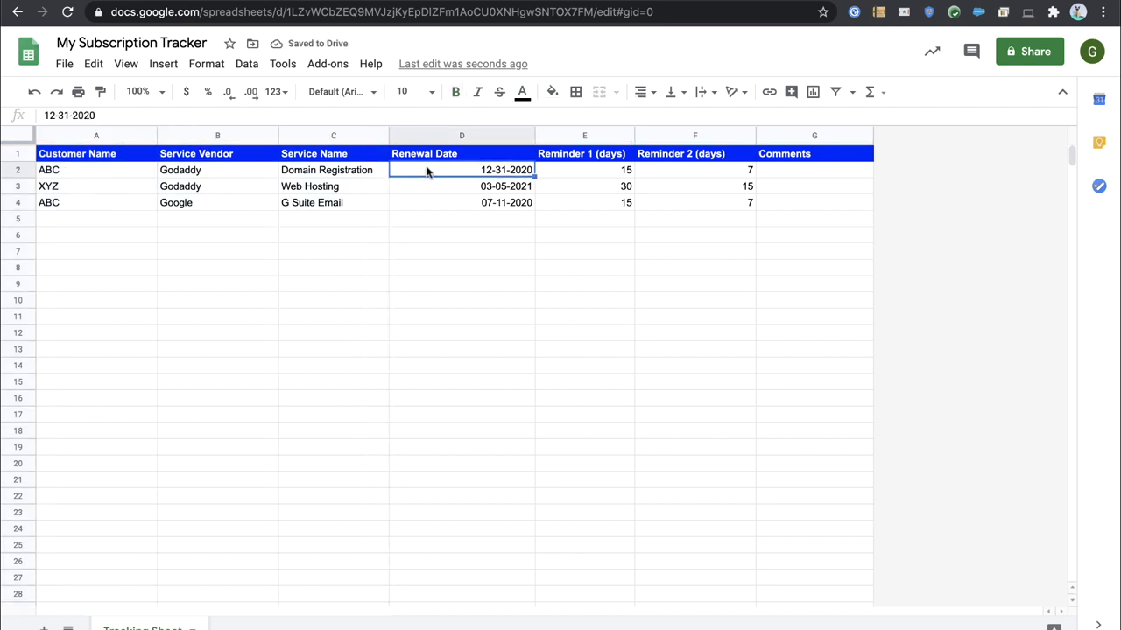
click(470, 248)
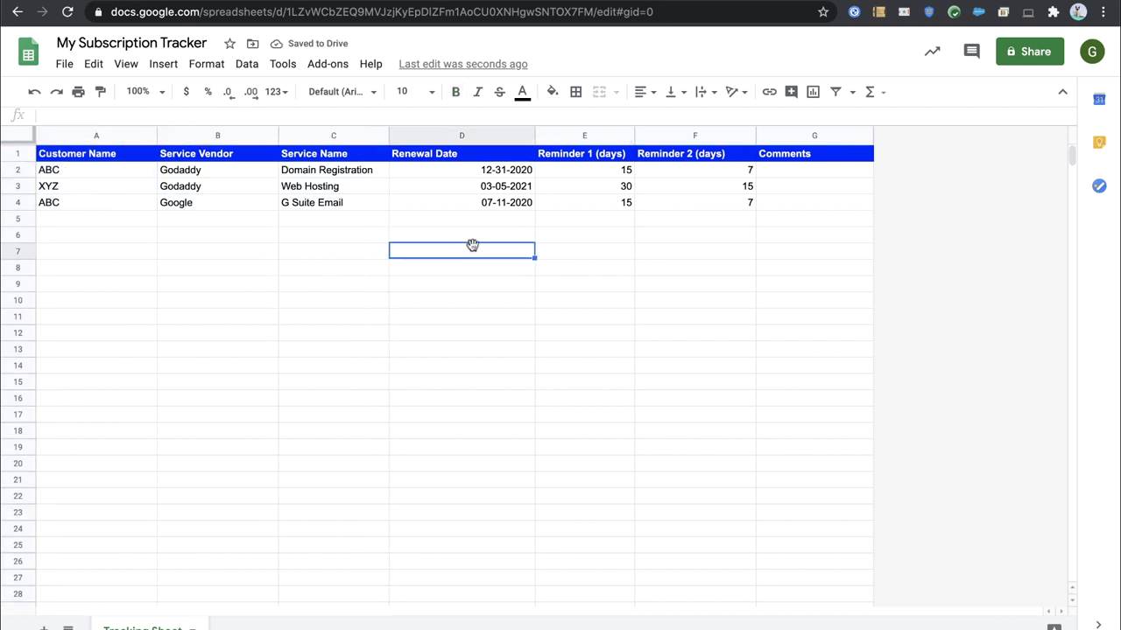
click(473, 176)
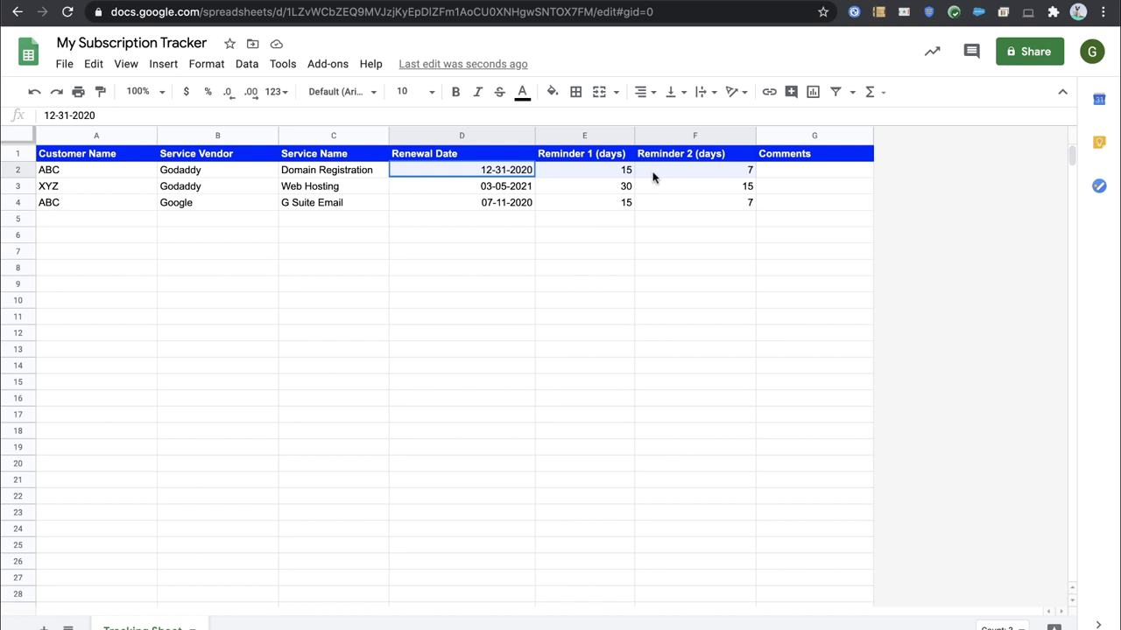
click(648, 0)
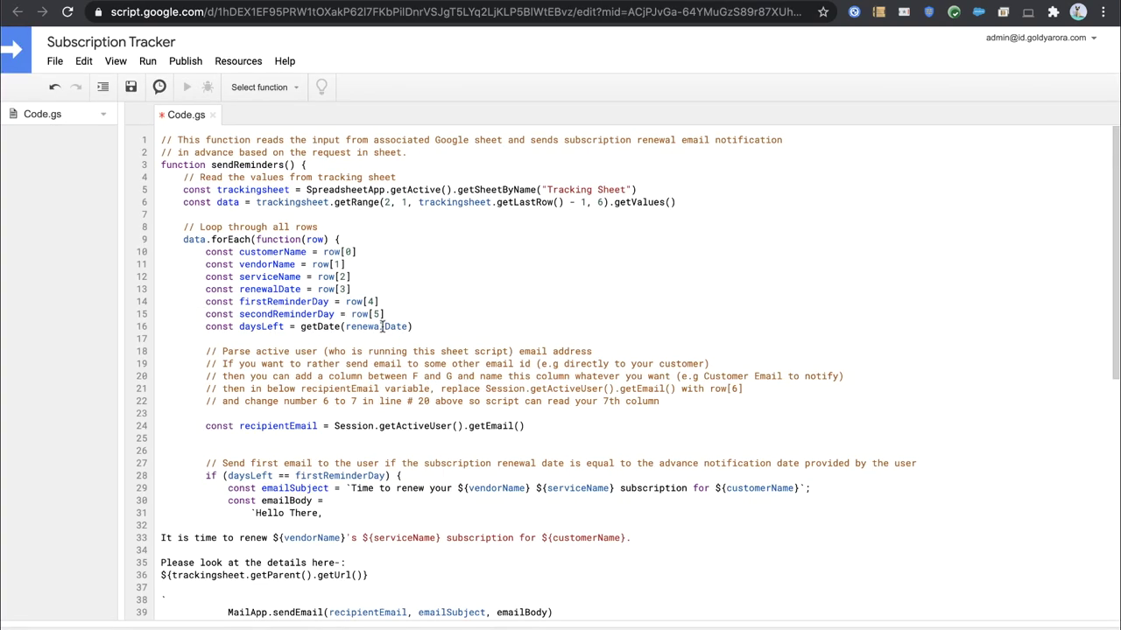
scroll(382, 327, down, 3)
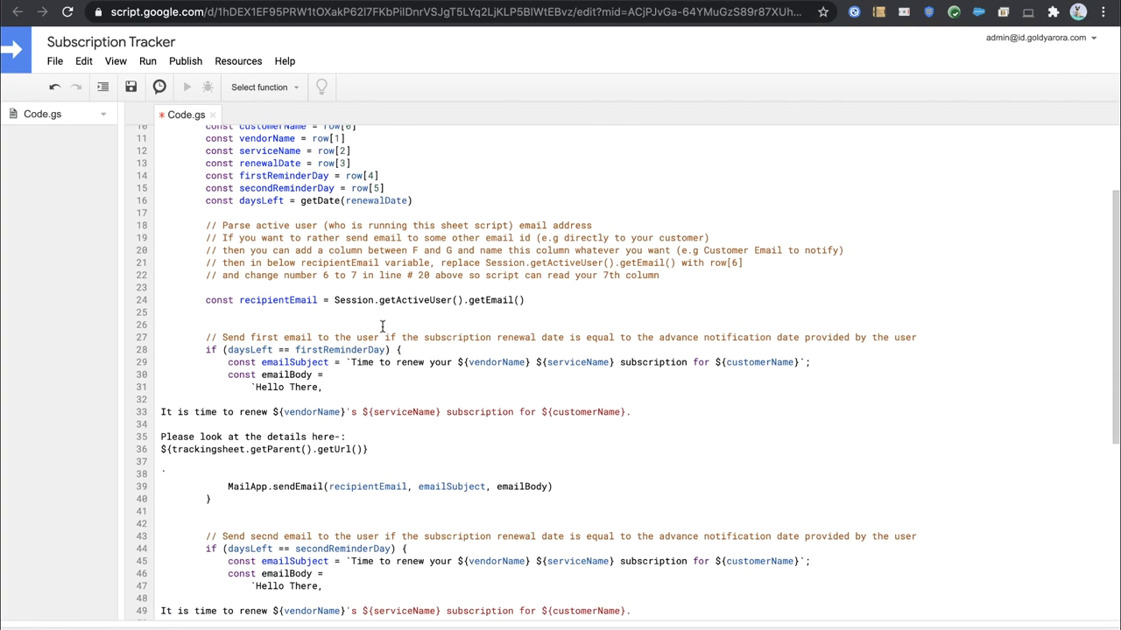
scroll(383, 326, down, 8)
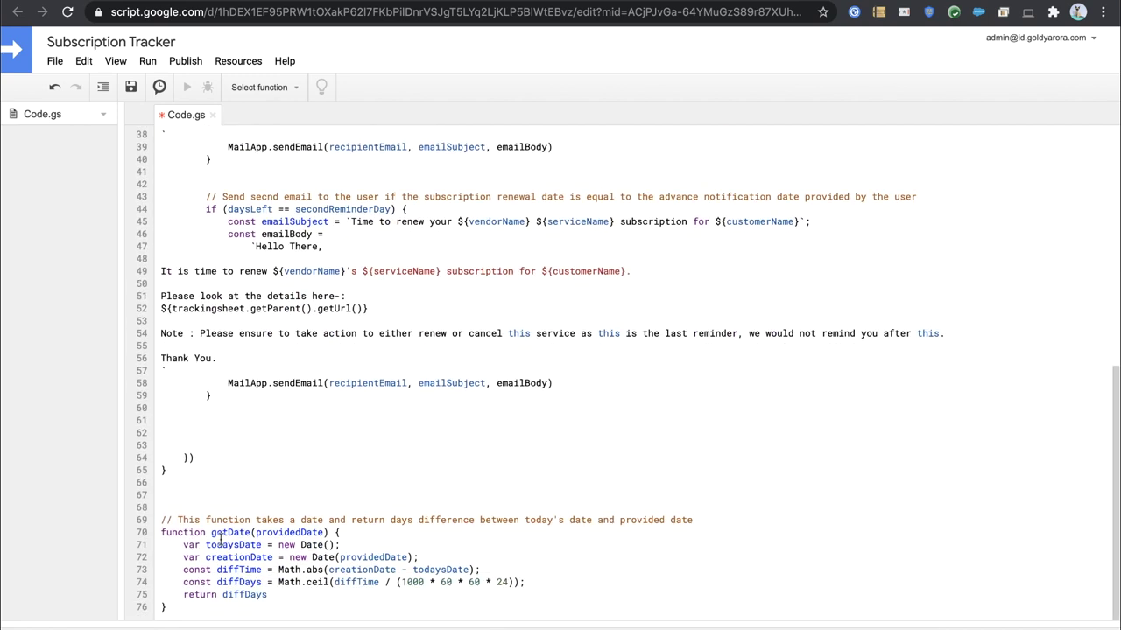
drag(255, 532, 324, 532)
click(311, 558)
key(ctrl+Tab)
click(462, 272)
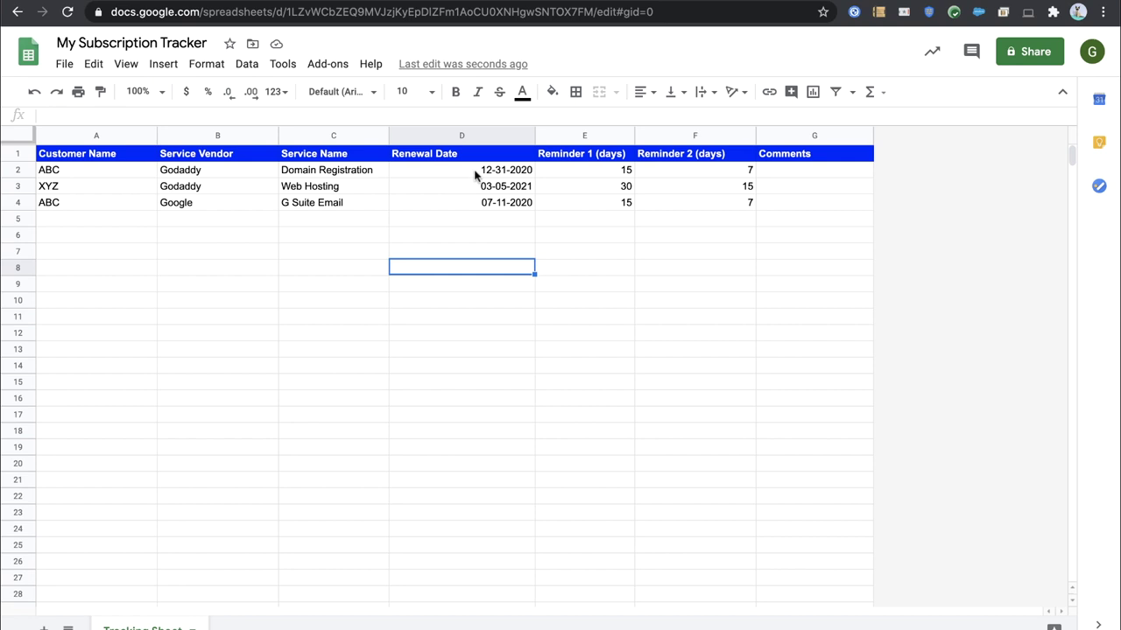
click(478, 209)
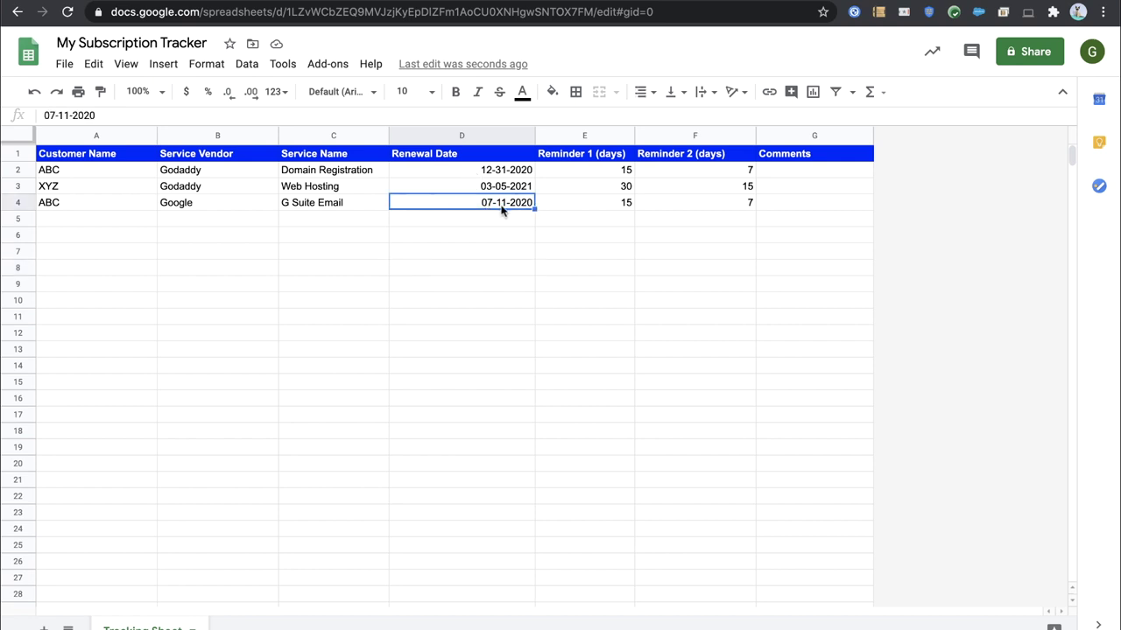
click(567, 211)
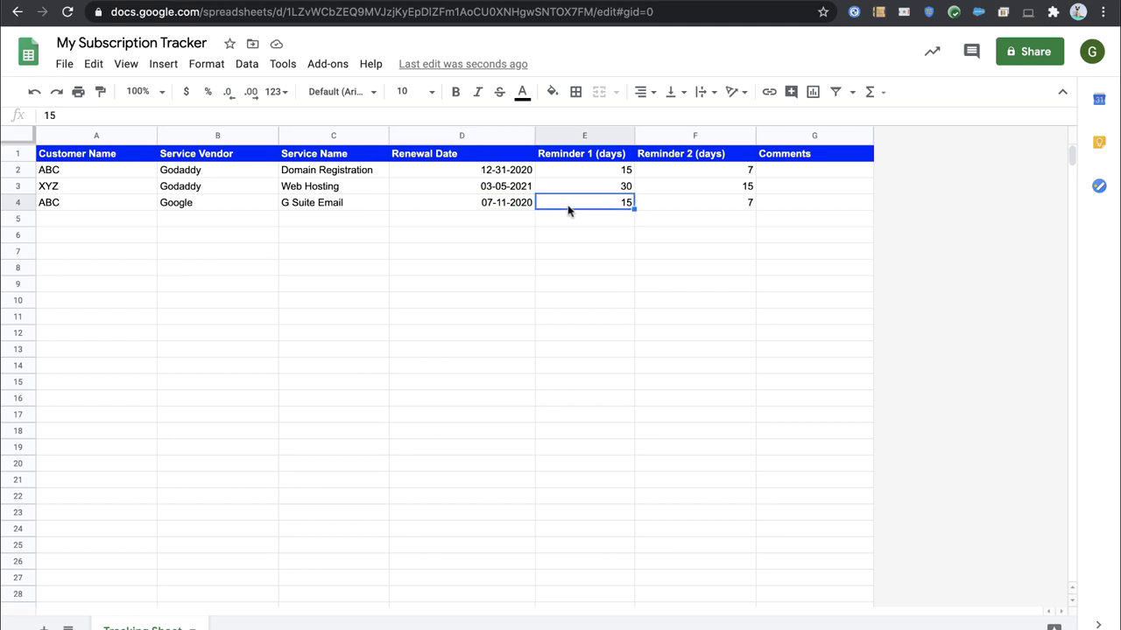
click(519, 211)
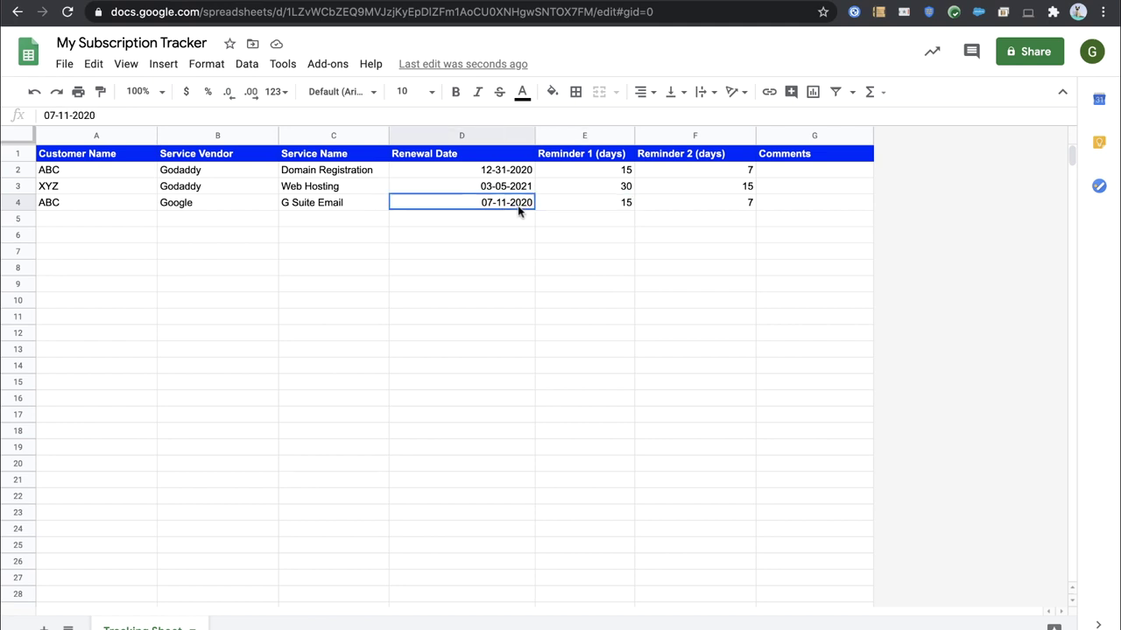
click(662, 204)
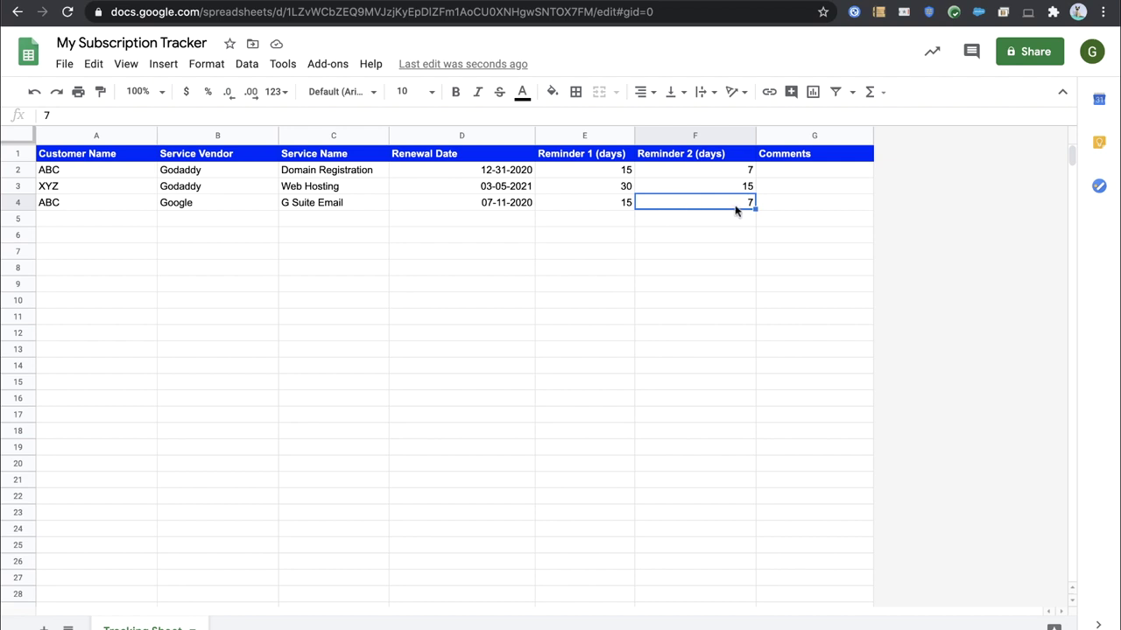
click(523, 207)
click(644, 207)
click(658, 3)
scroll(421, 312, up, 5)
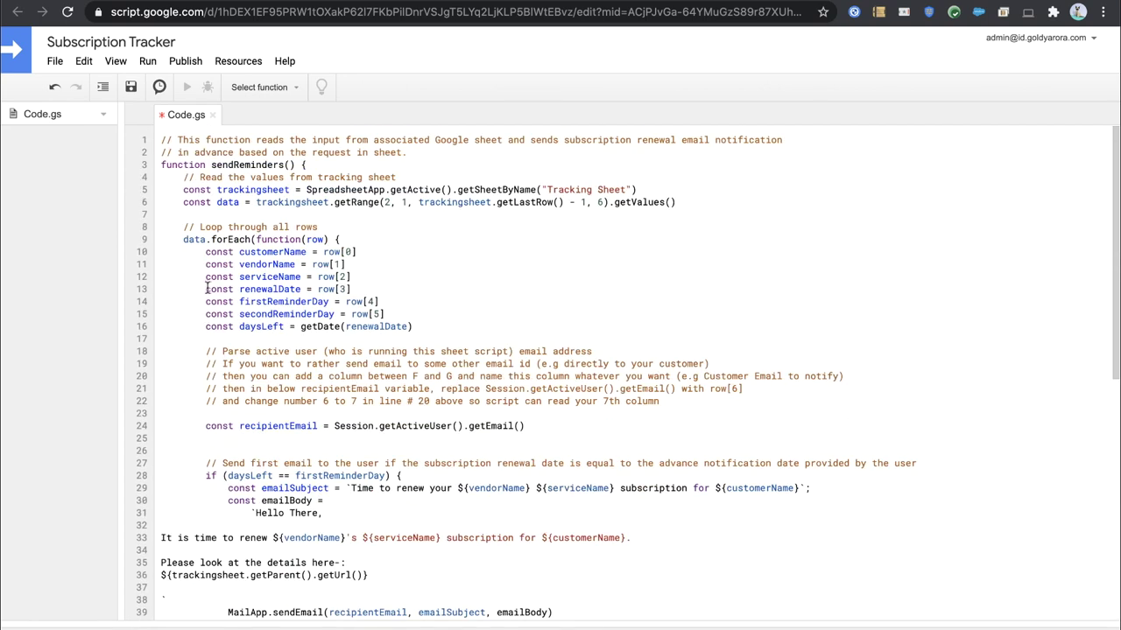
drag(206, 289, 358, 287)
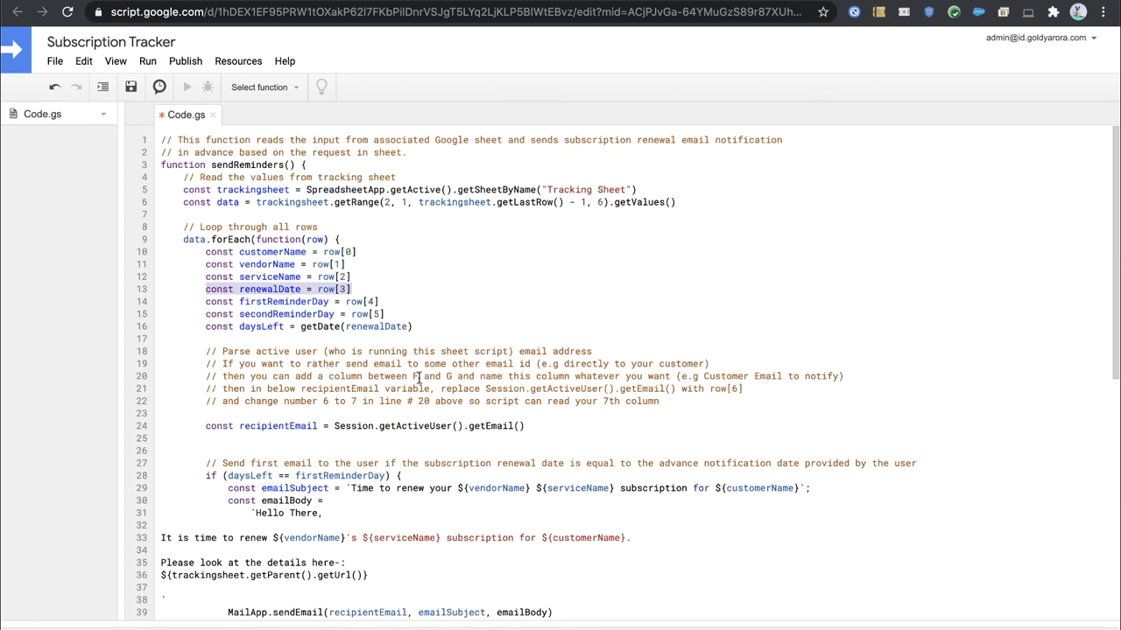
scroll(418, 378, down, 1)
drag(207, 286, 411, 286)
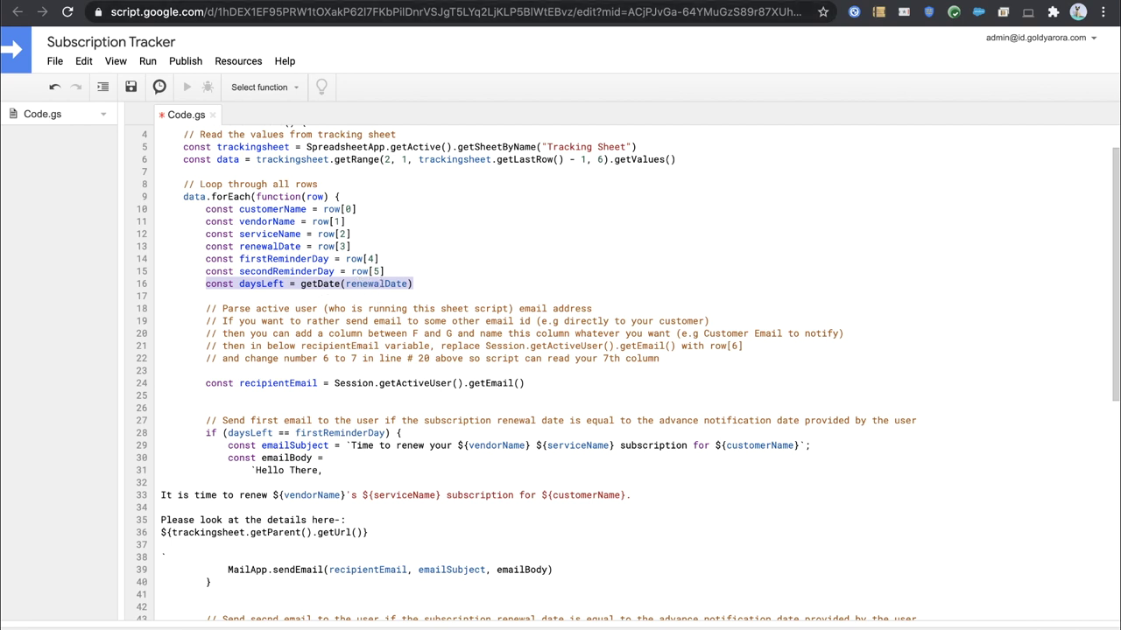
key(ctrl+shift+Tab)
click(596, 207)
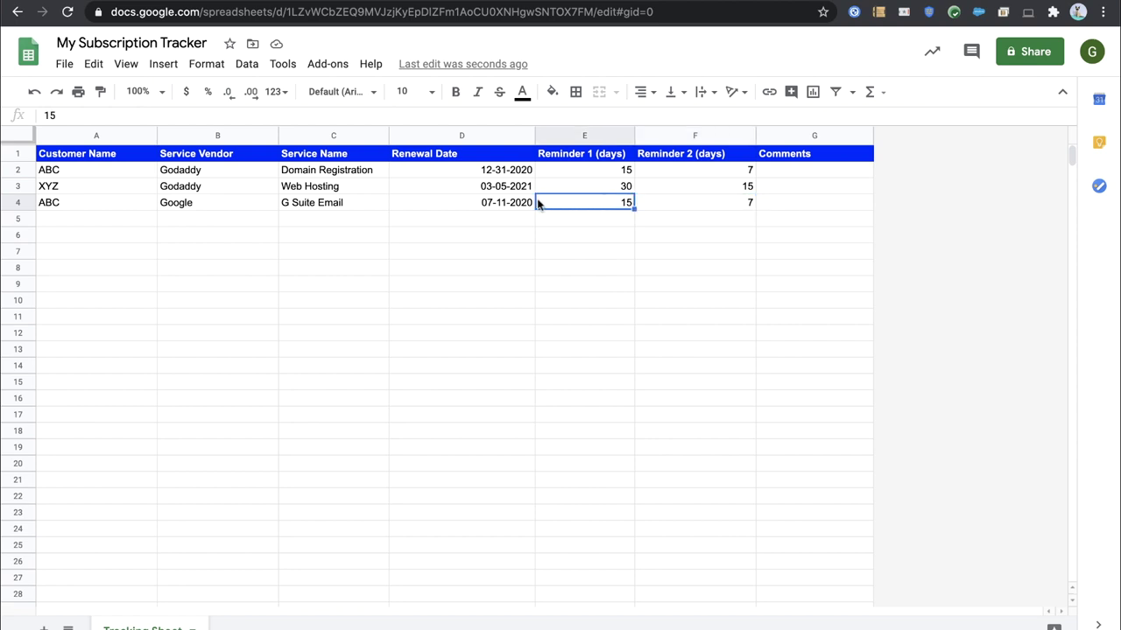
click(499, 207)
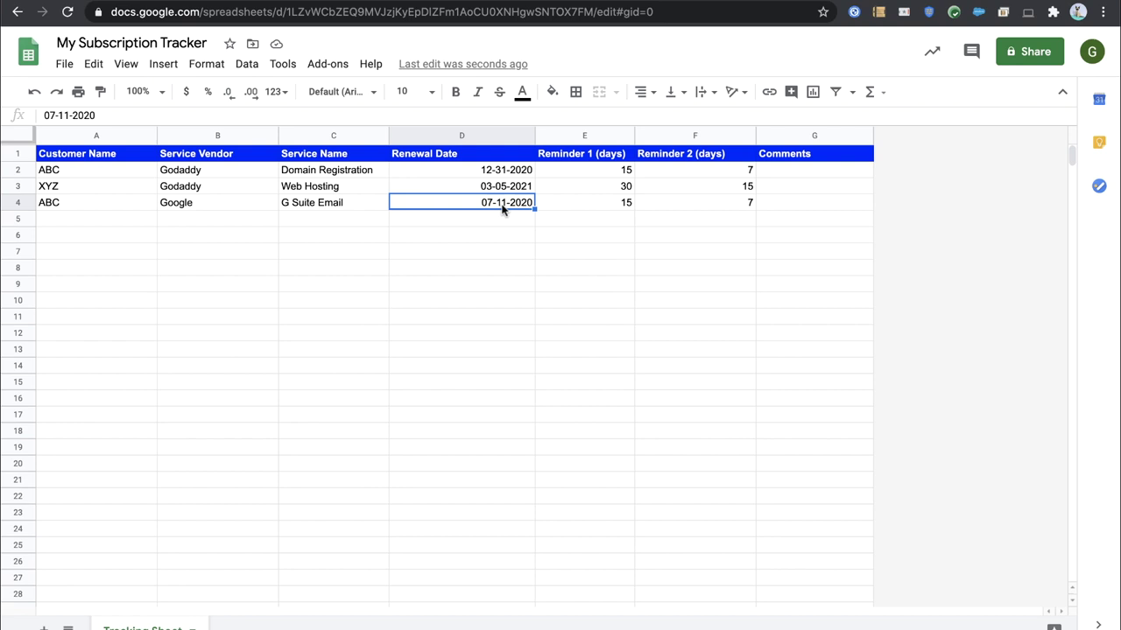
click(565, 208)
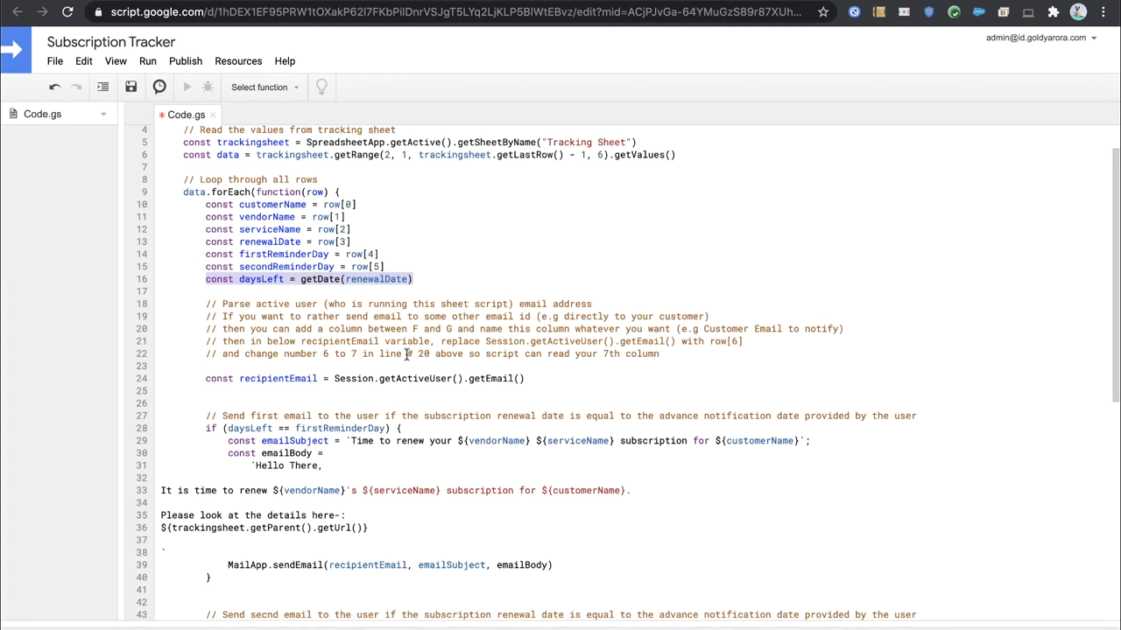
scroll(405, 353, down, 2)
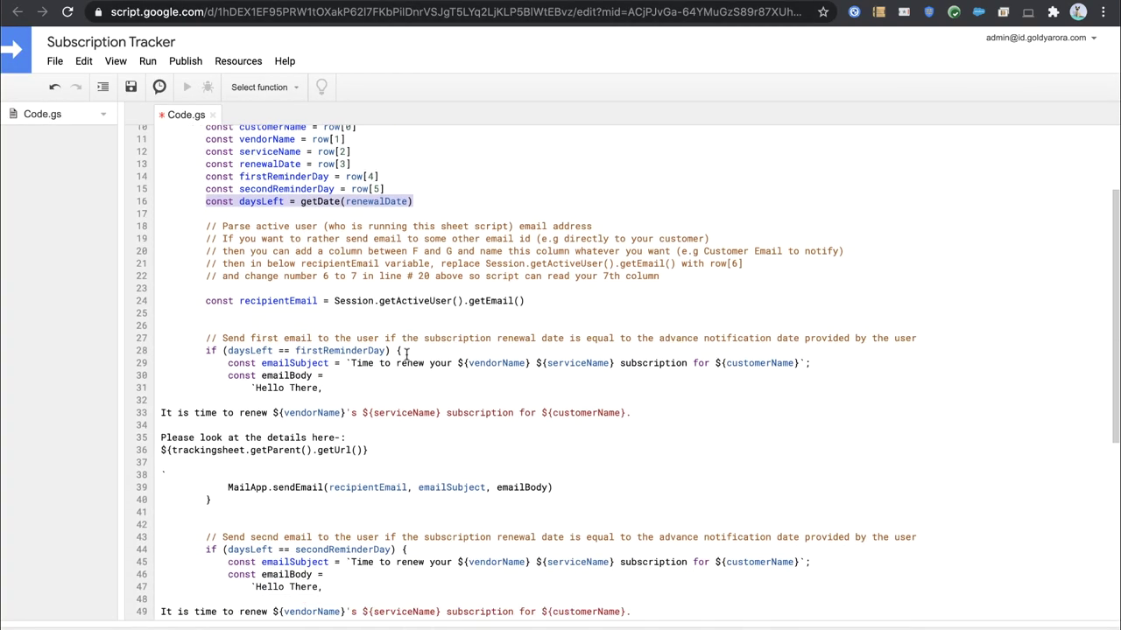
scroll(405, 353, down, 2)
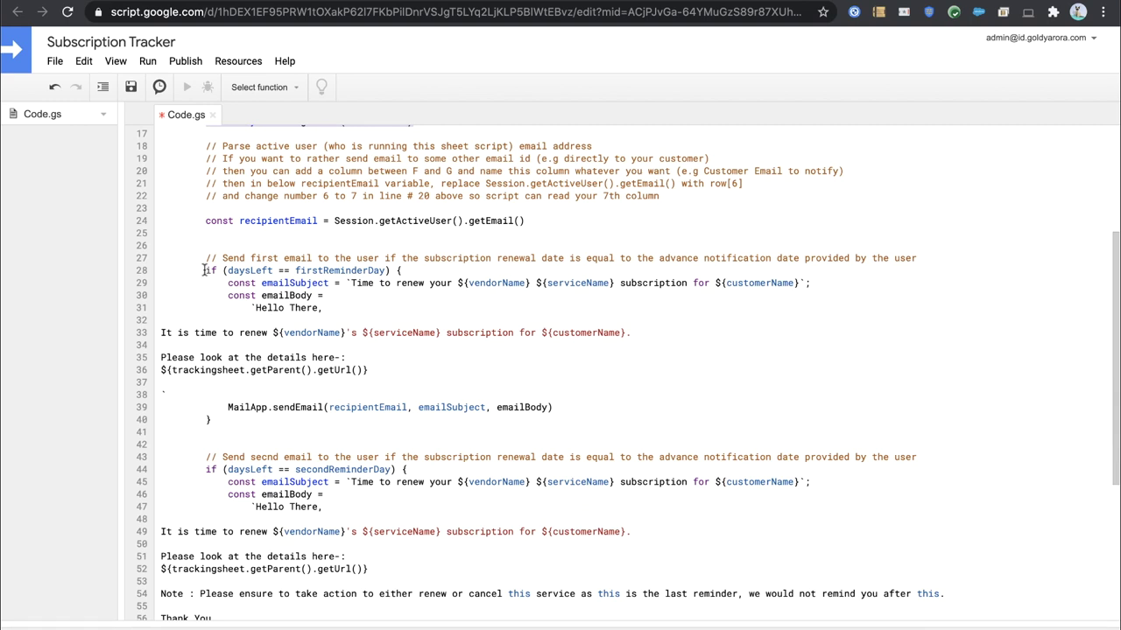
Review the first-reminder email block in Code.gs, highlighting its subject template and body.
drag(204, 270, 392, 435)
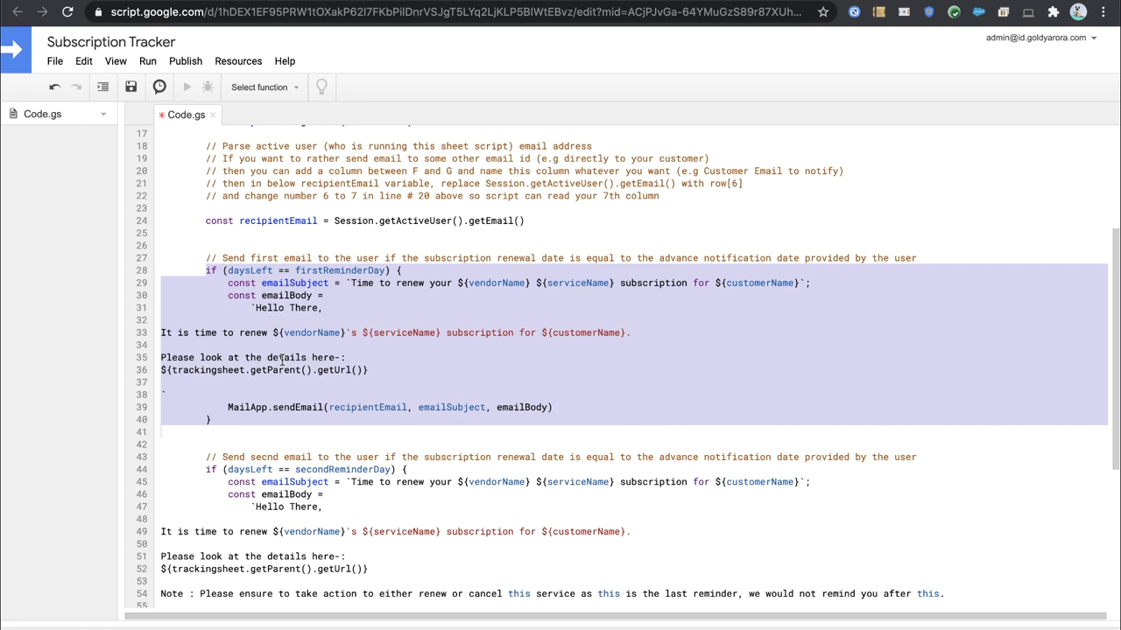
click(324, 321)
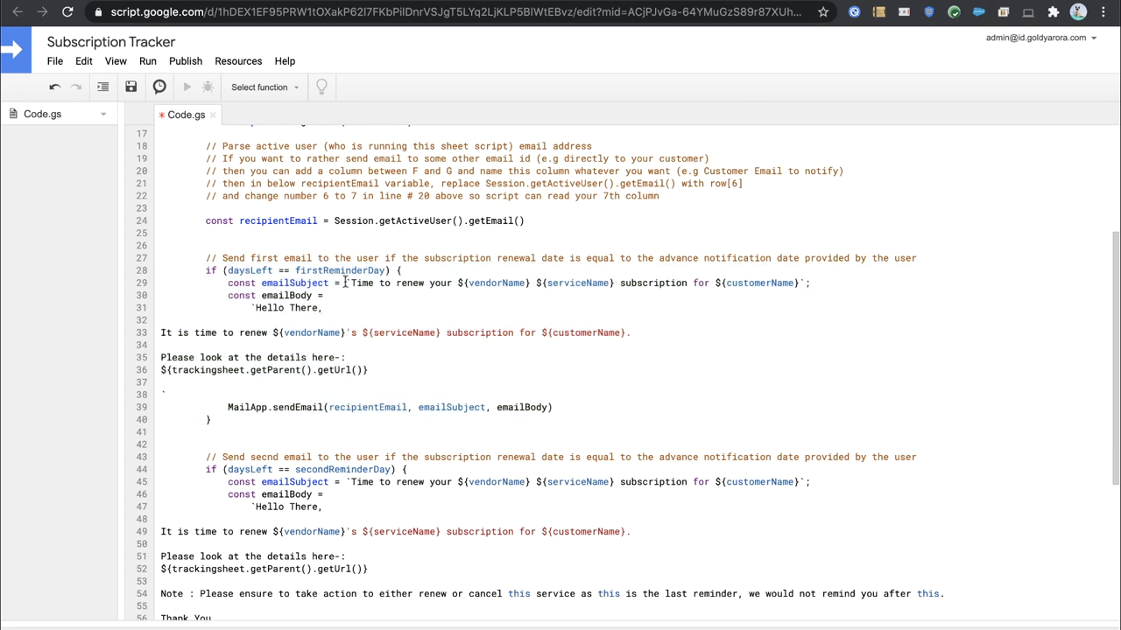
drag(346, 282, 818, 283)
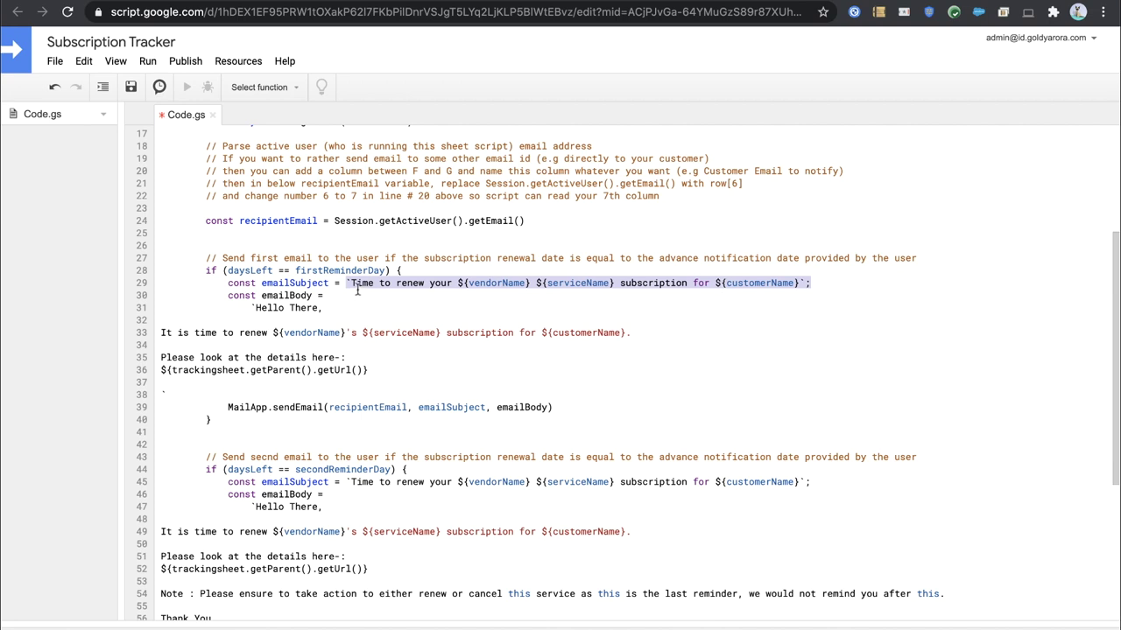
drag(351, 283, 793, 282)
scroll(502, 292, up, 5)
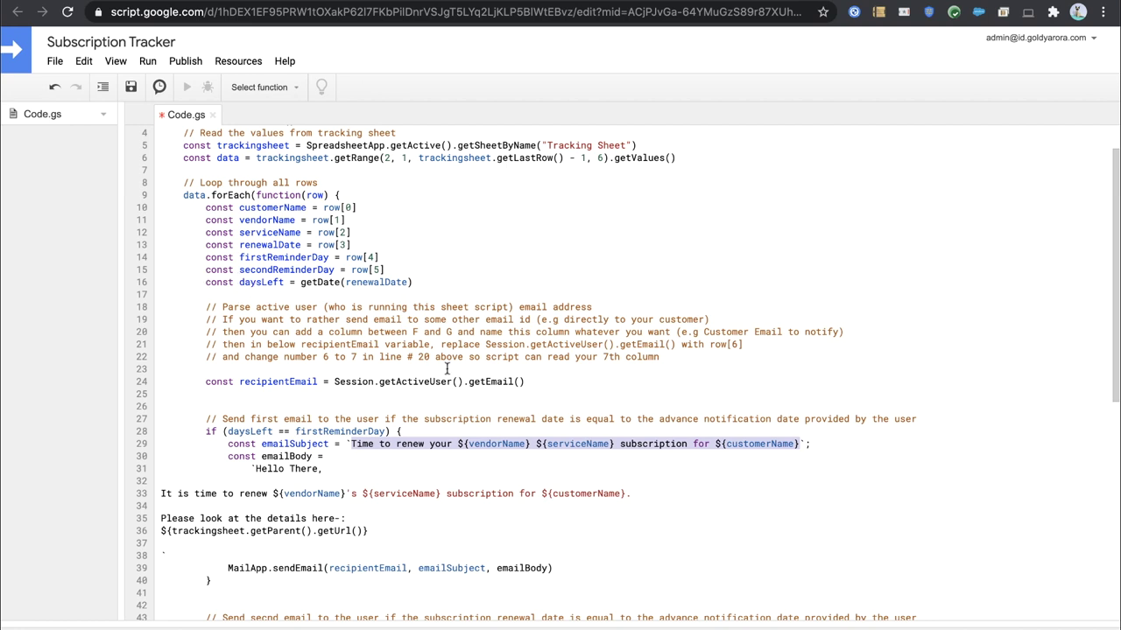
scroll(447, 368, down, 6)
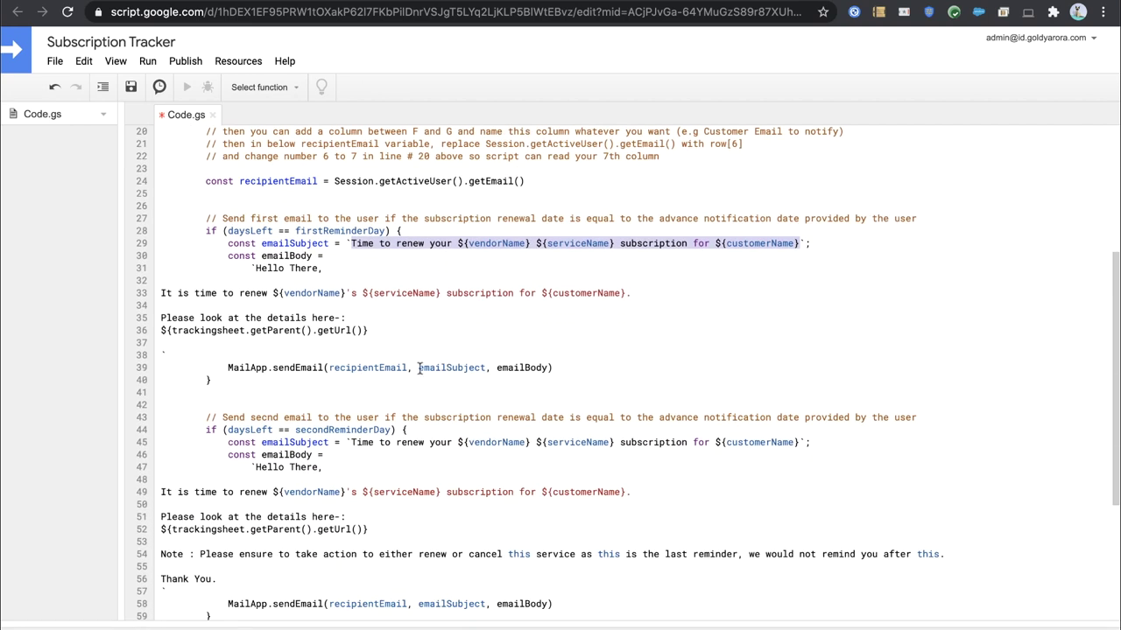
click(257, 317)
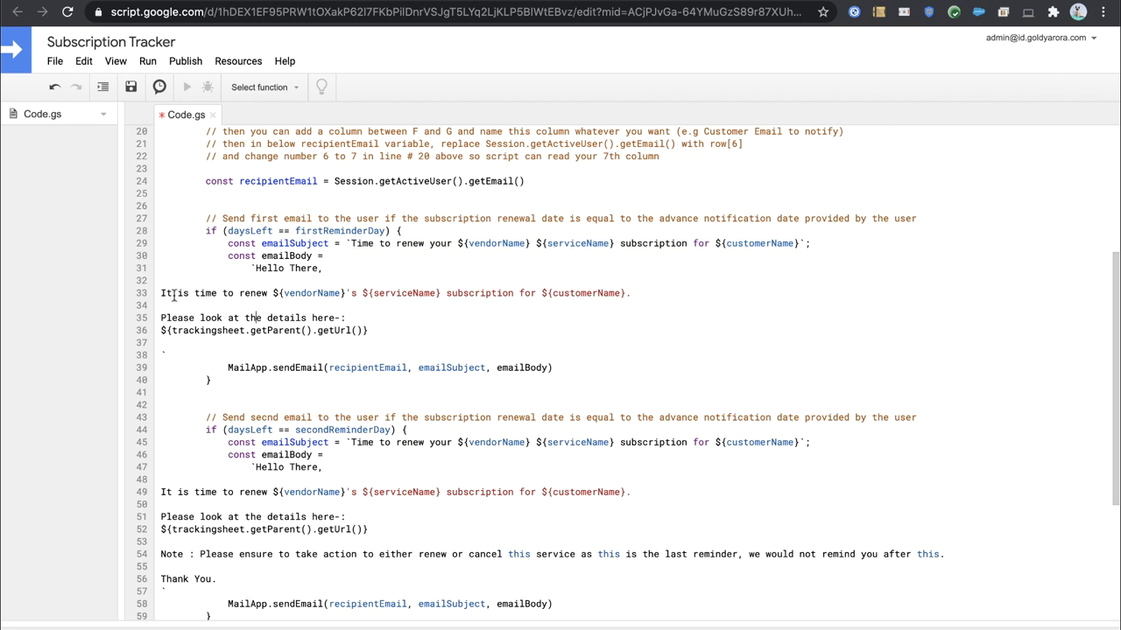
drag(160, 293, 238, 390)
Check the Reminder 2 value in F4 of the tracker sheet, then return to the code.
click(507, 2)
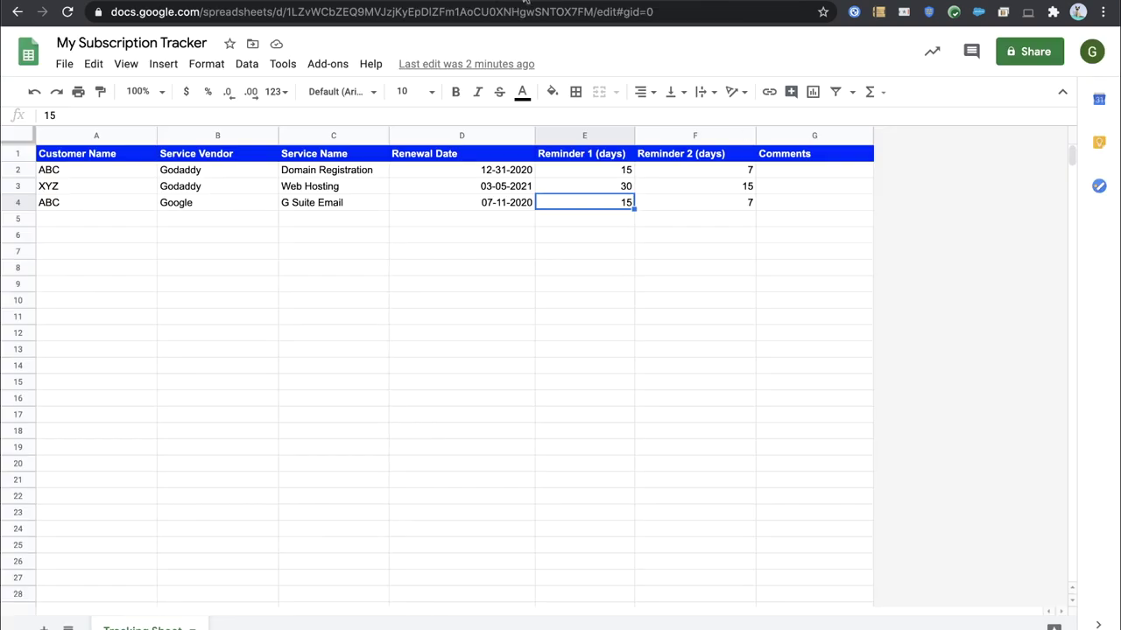
click(688, 206)
click(672, 7)
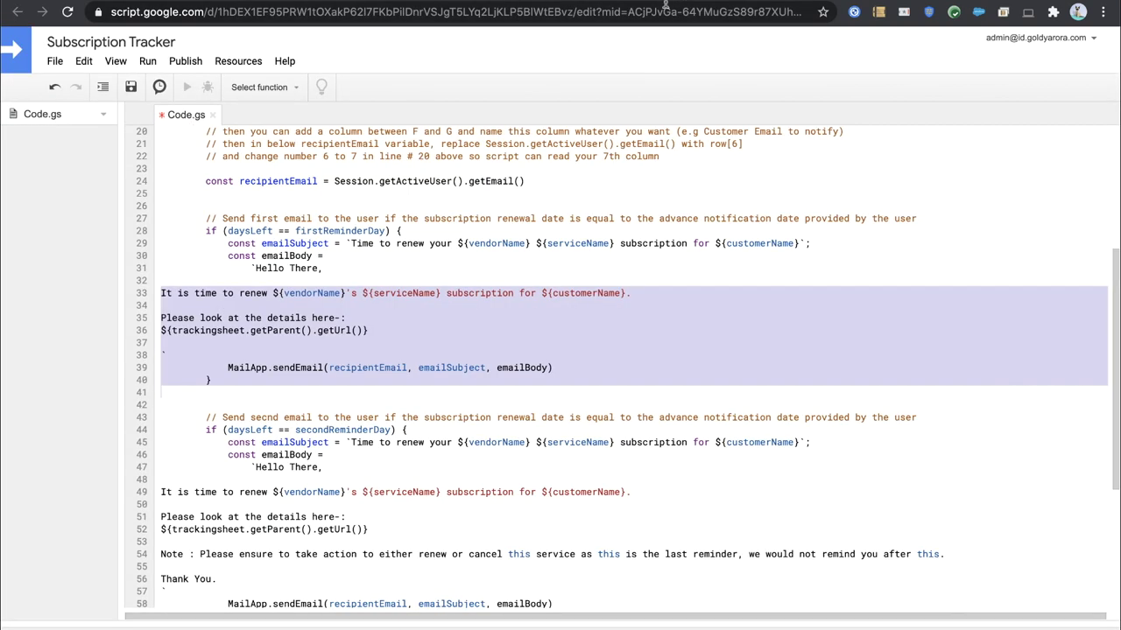
click(321, 331)
Highlight Session.getActiveUser().getEmail() on line 24 and go back to the tracker spreadsheet.
scroll(322, 330, up, 3)
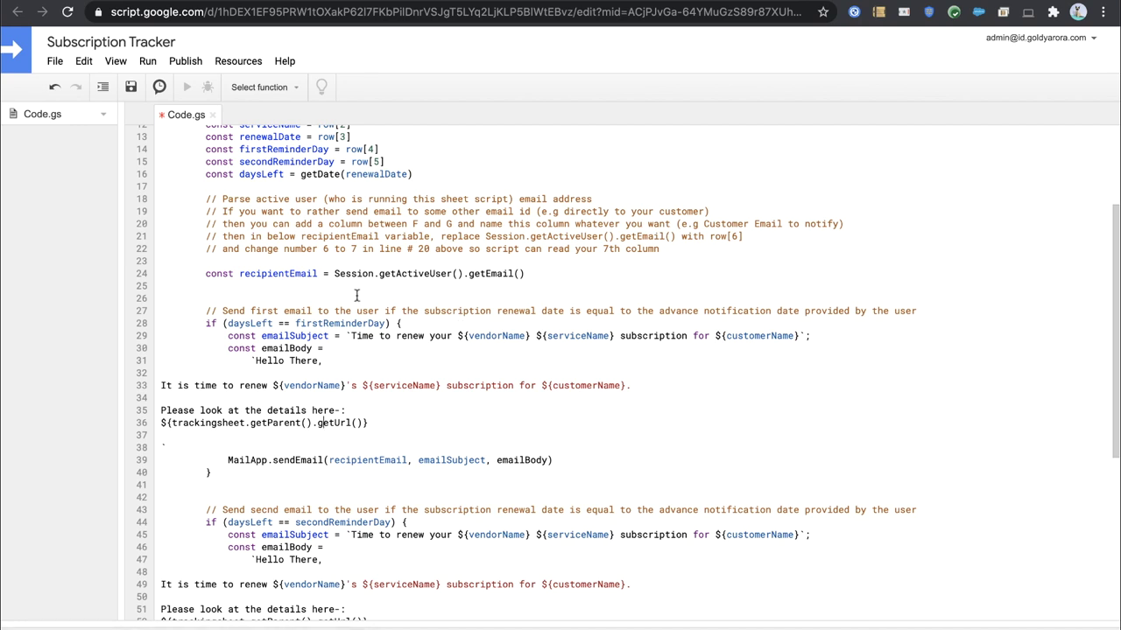
drag(334, 273, 527, 273)
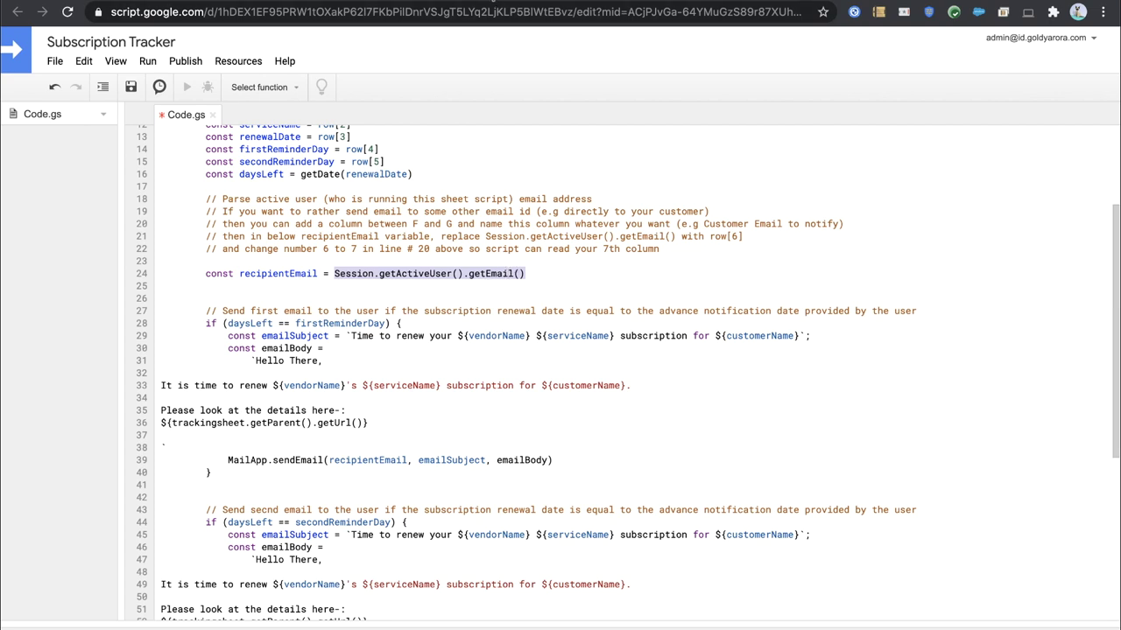
click(487, 3)
click(548, 273)
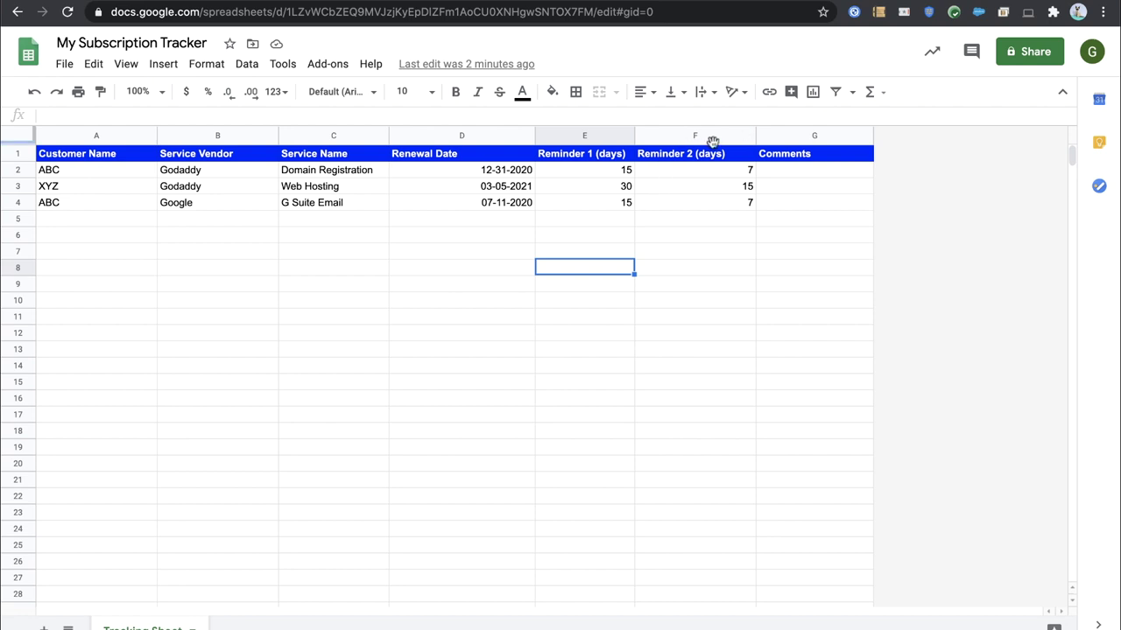
click(798, 134)
right_click(798, 132)
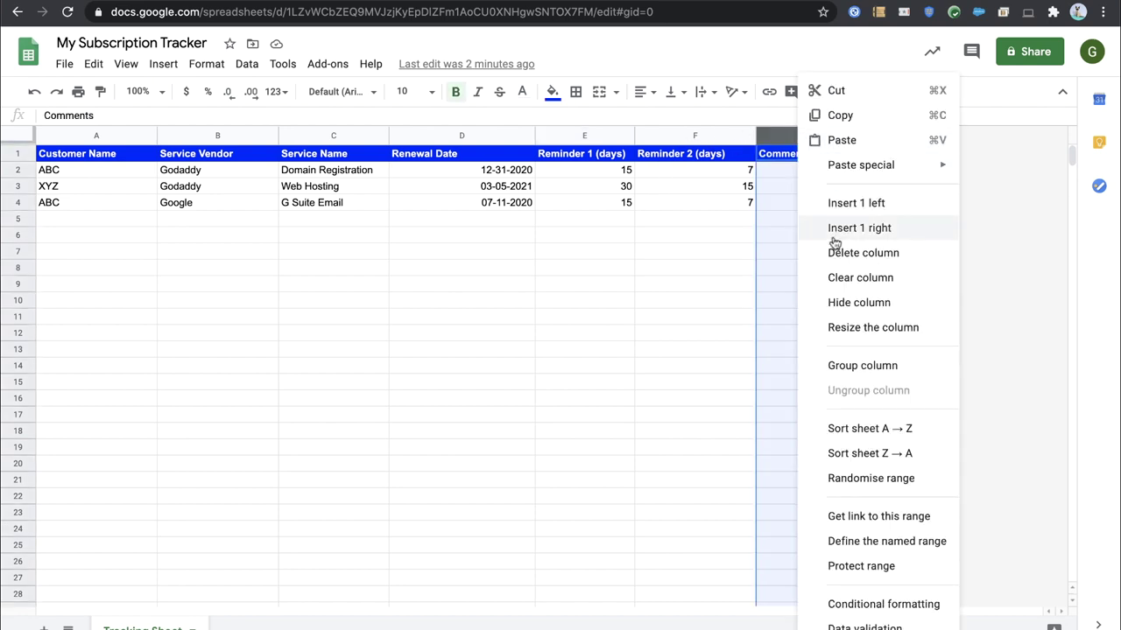
click(773, 173)
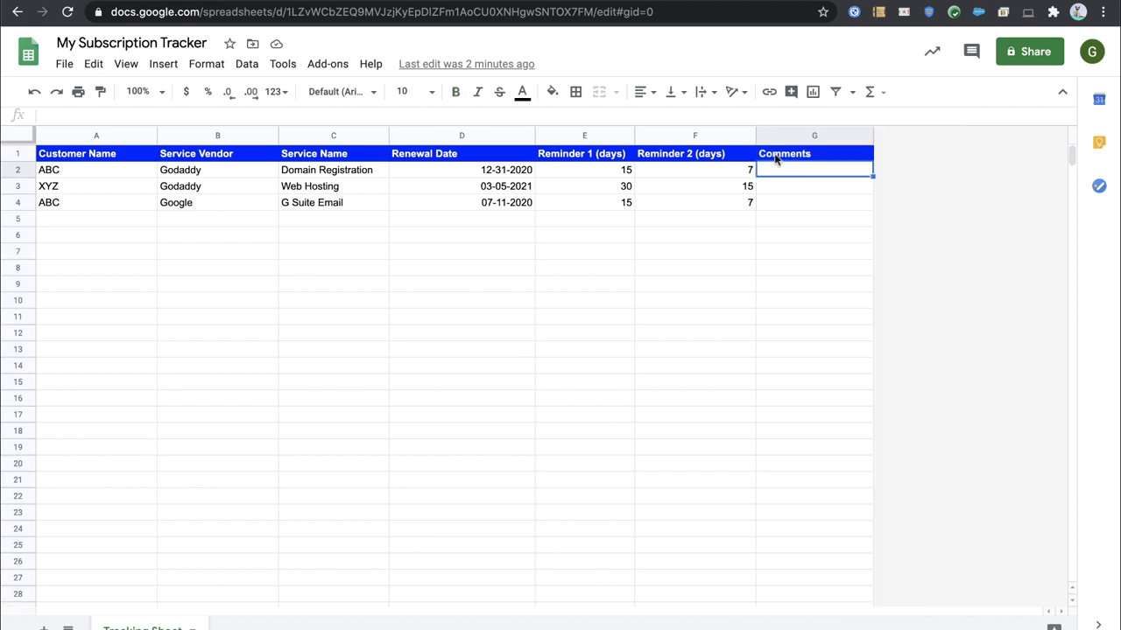
click(775, 155)
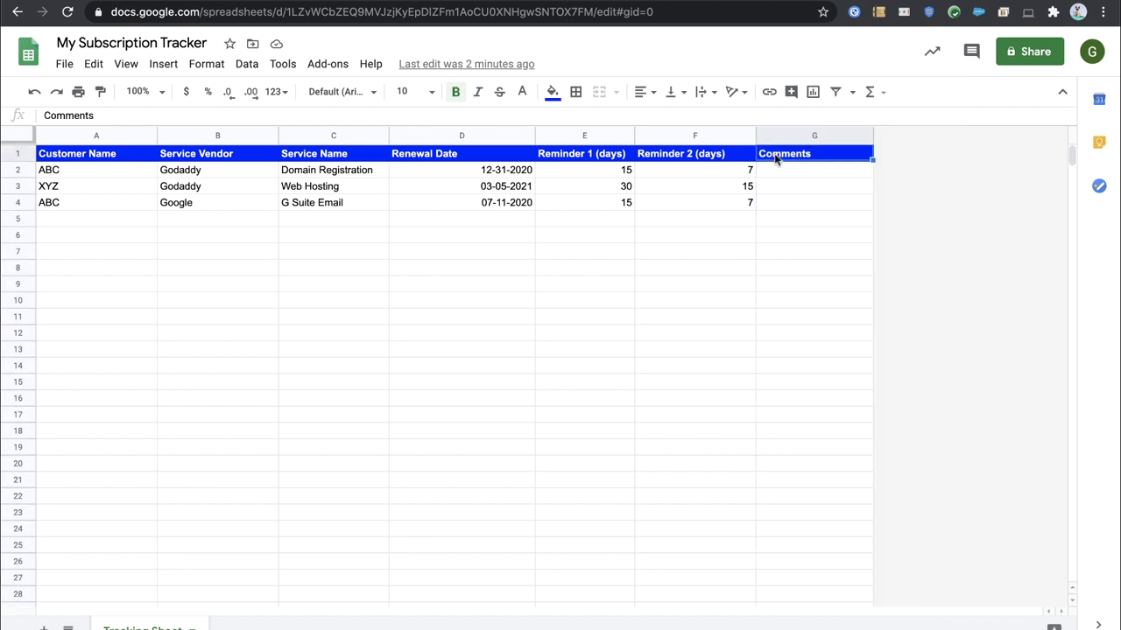
click(778, 173)
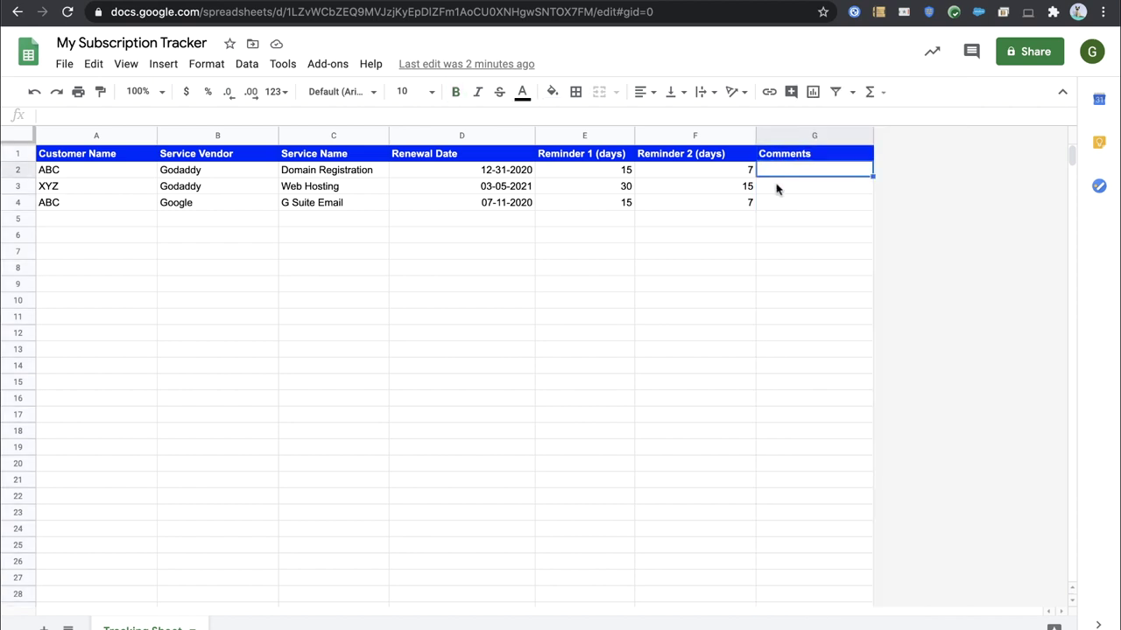
click(776, 188)
Review the recipient-email comments on lines 18–24, highlighting the getEmail call and '7th column'.
key(ctrl+Tab)
scroll(432, 312, up, 3)
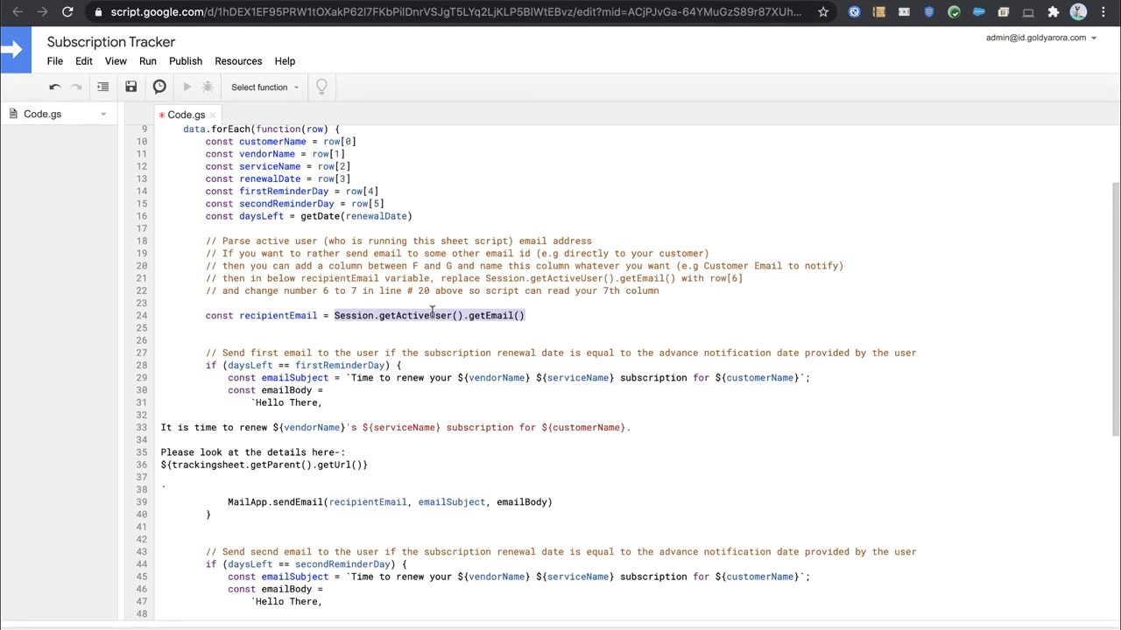
click(327, 292)
drag(203, 240, 522, 312)
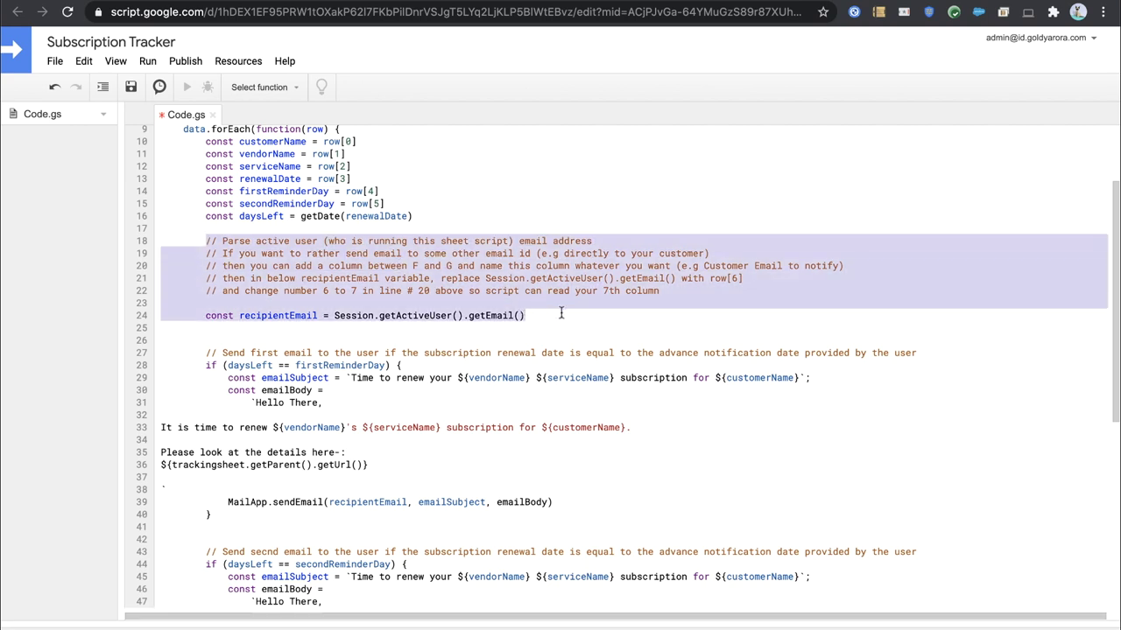
scroll(377, 323, down, 1)
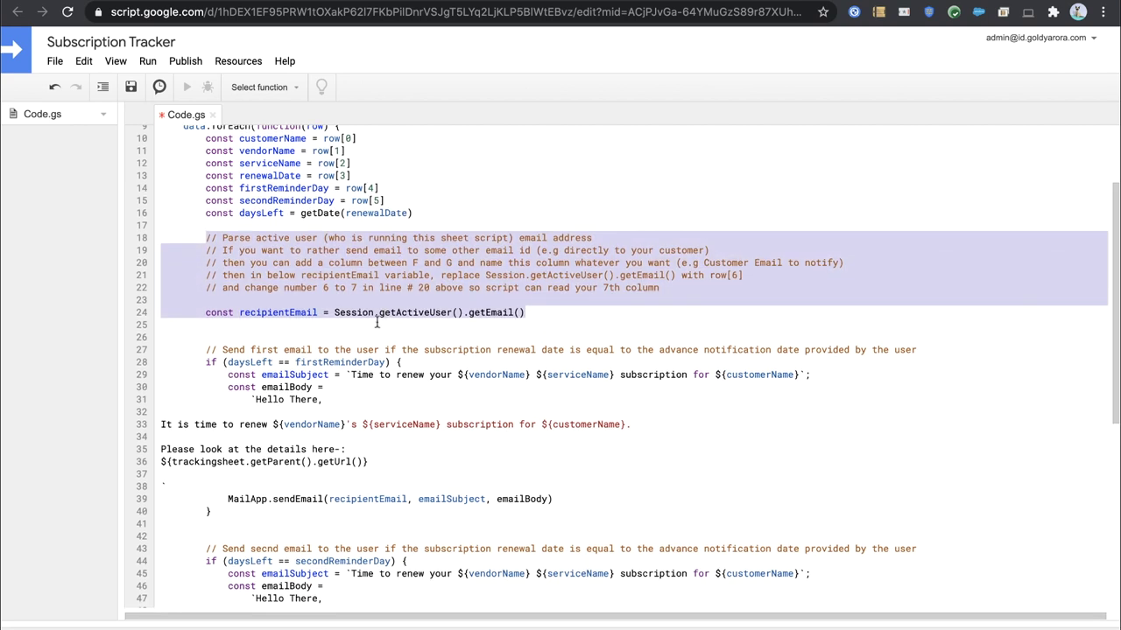
click(307, 314)
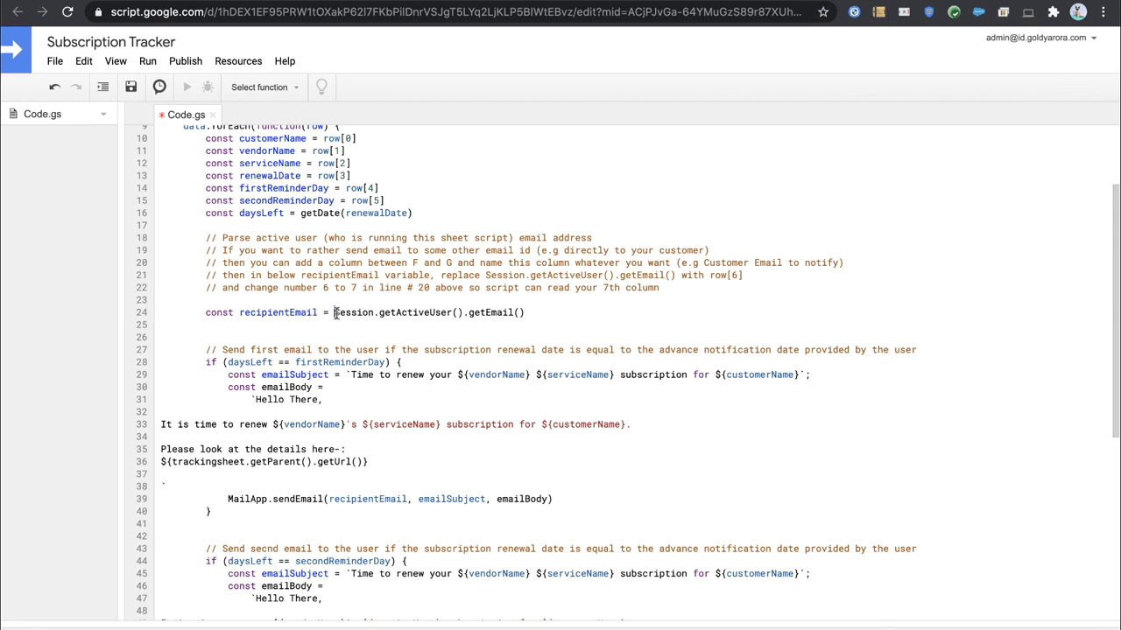
drag(334, 312, 522, 315)
click(465, 277)
drag(603, 290, 657, 287)
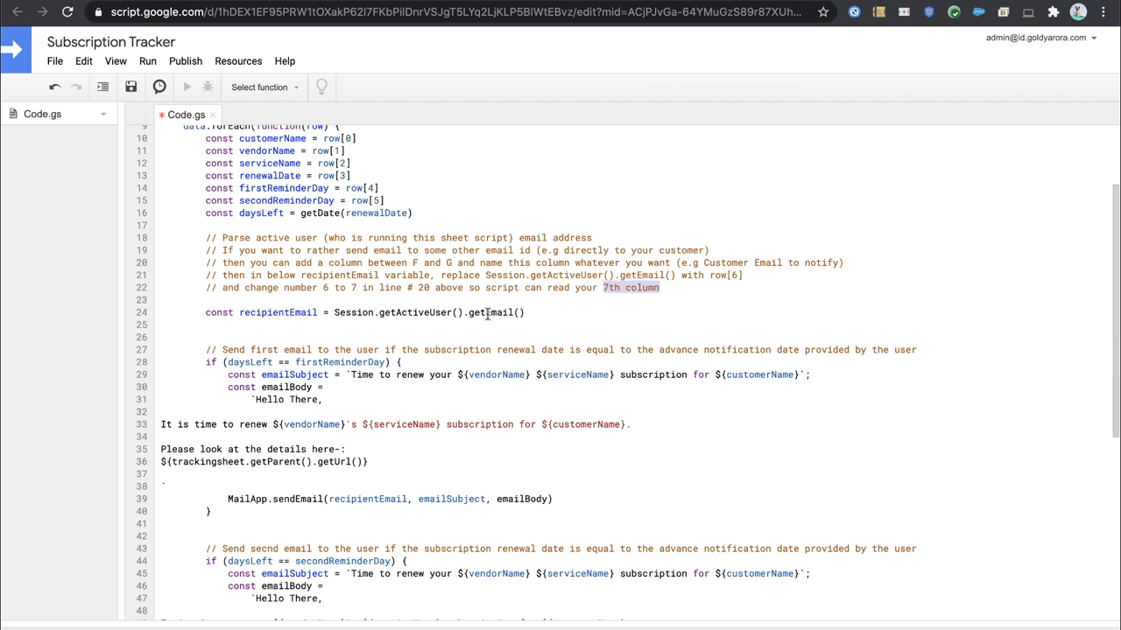
scroll(488, 315, up, 2)
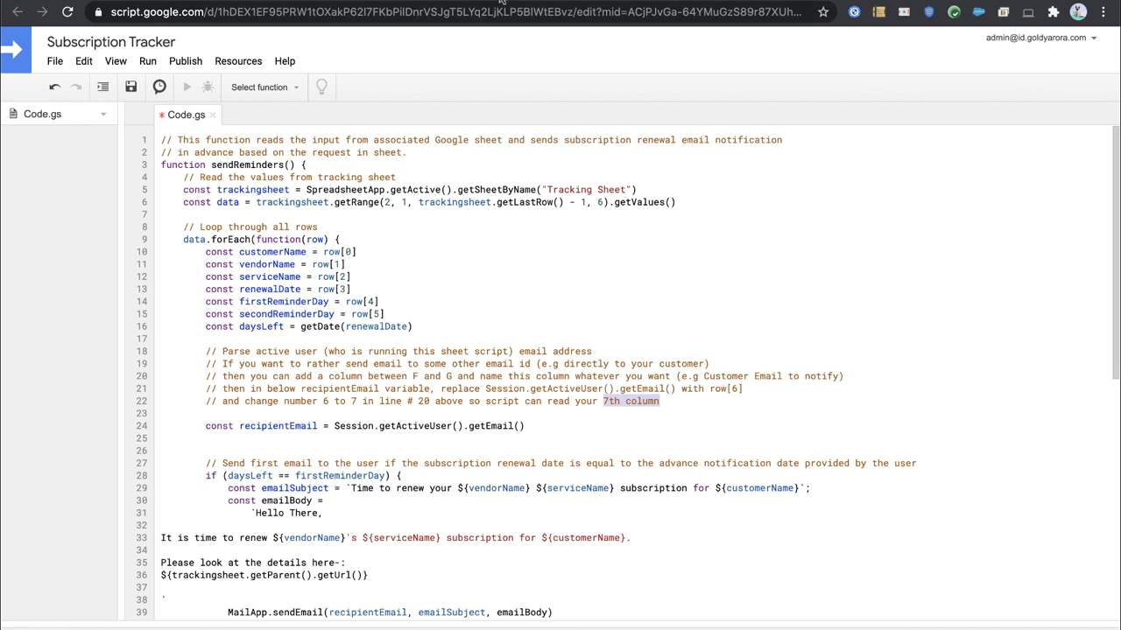
Open Gmail in a new tab and archive all 37 inbox conversations.
key(super+t)
text(mail)
key(Return)
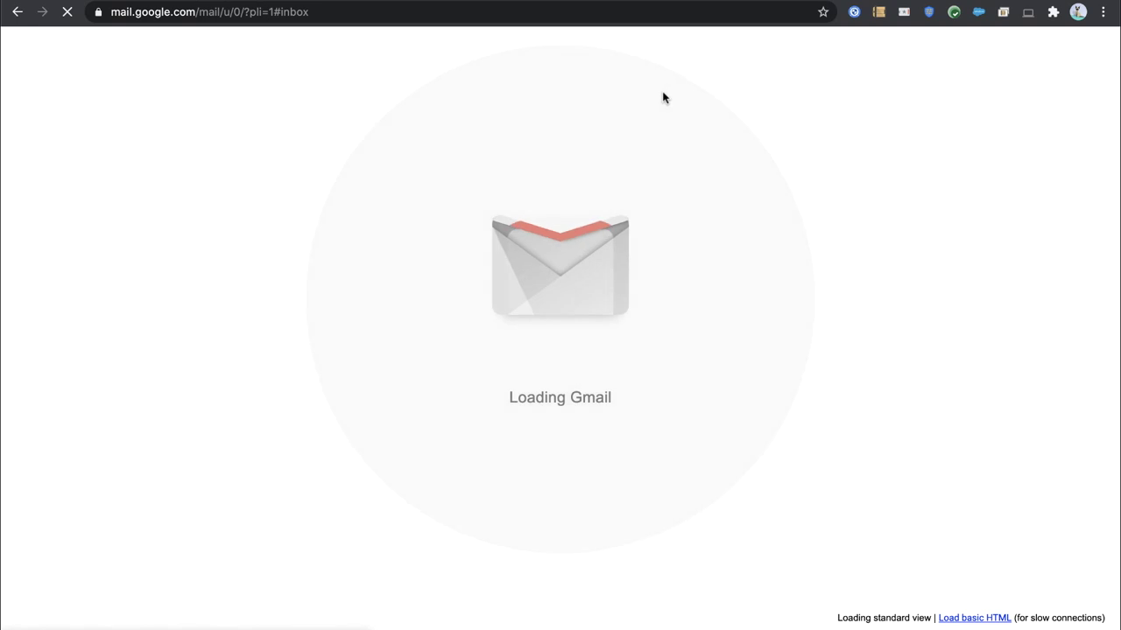
click(220, 94)
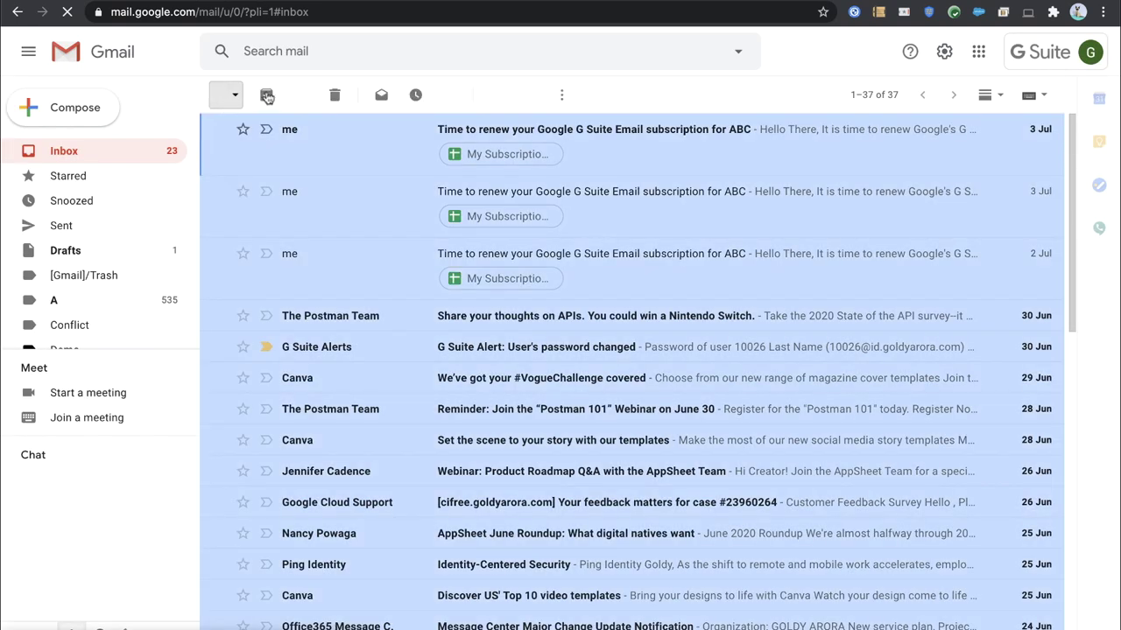
key(e)
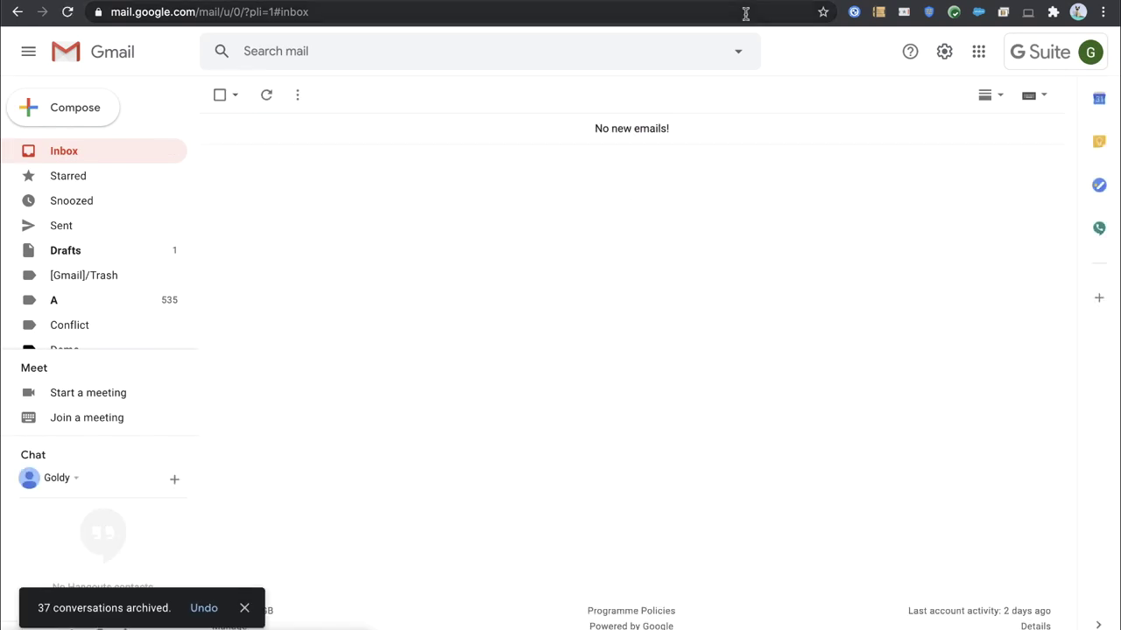
click(710, 2)
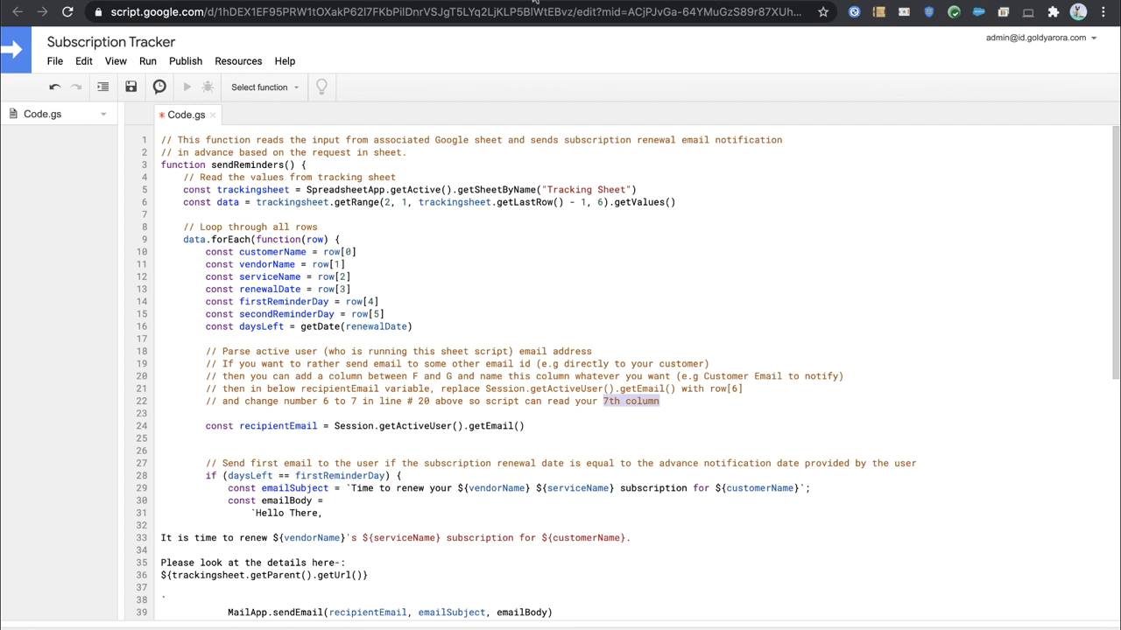
Set the G Suite Email reminders to 7 days in E4 and 3 days in F4.
click(535, 2)
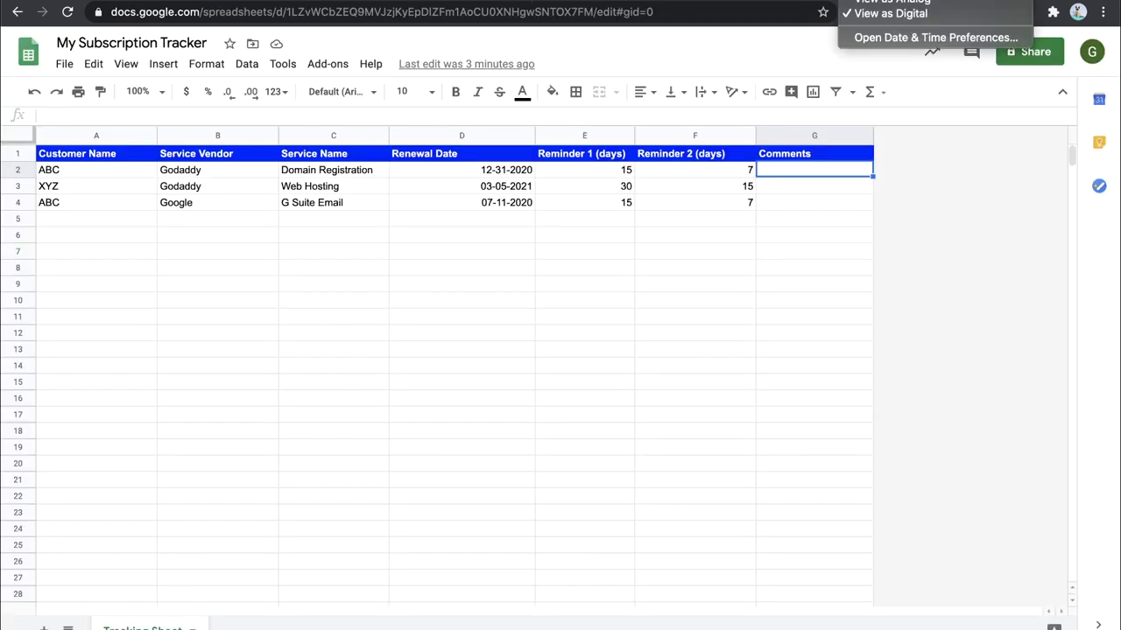
click(499, 208)
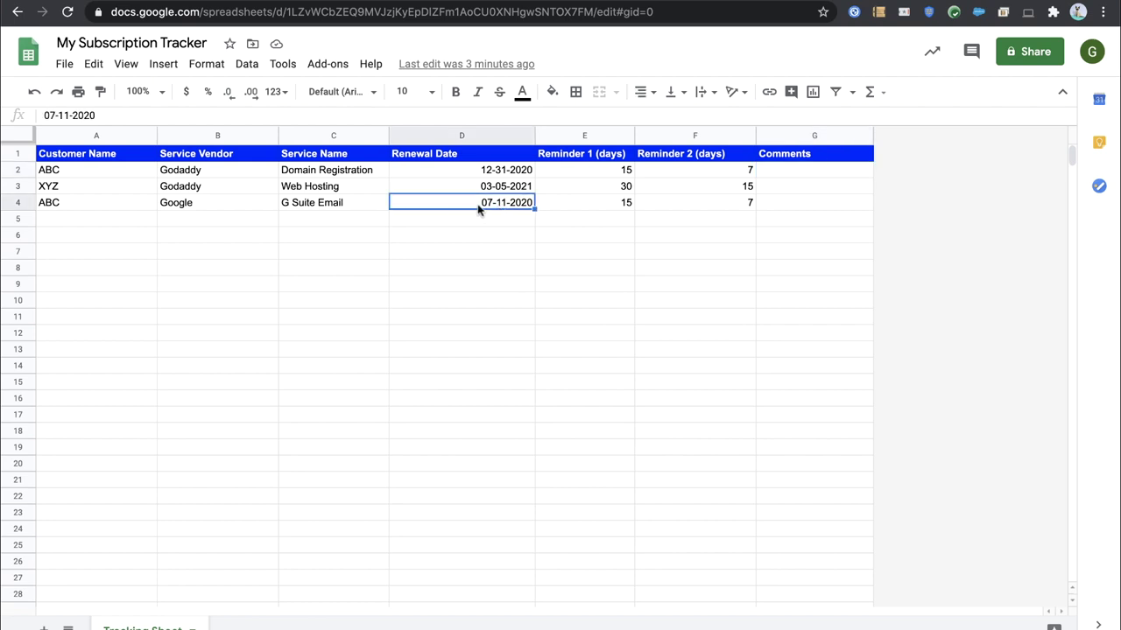
click(586, 204)
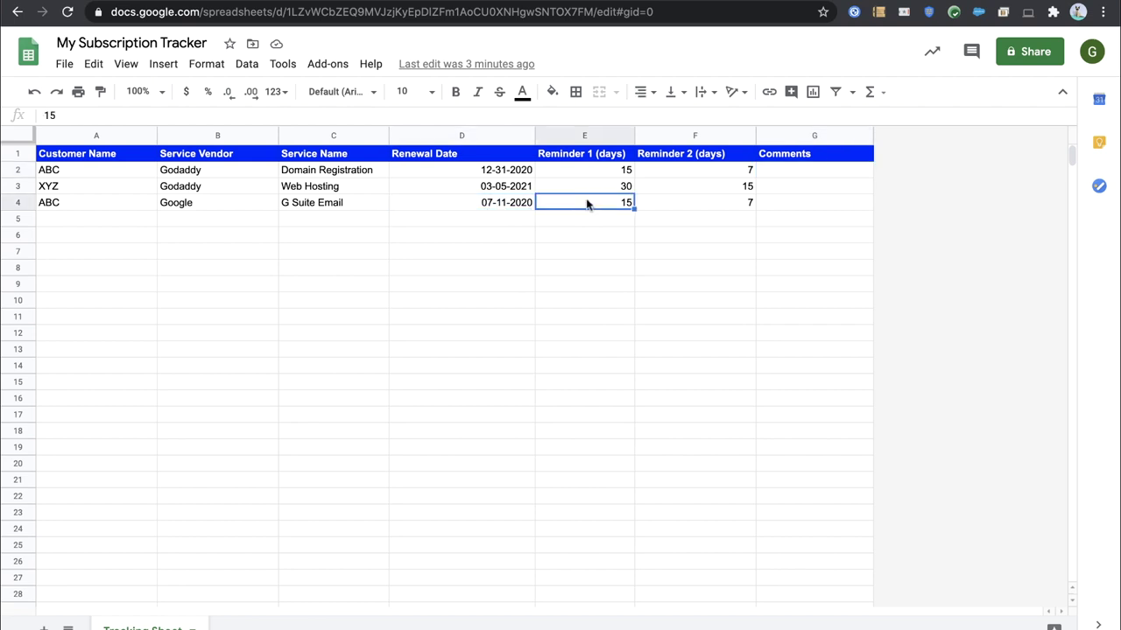
text(7)
key(Tab)
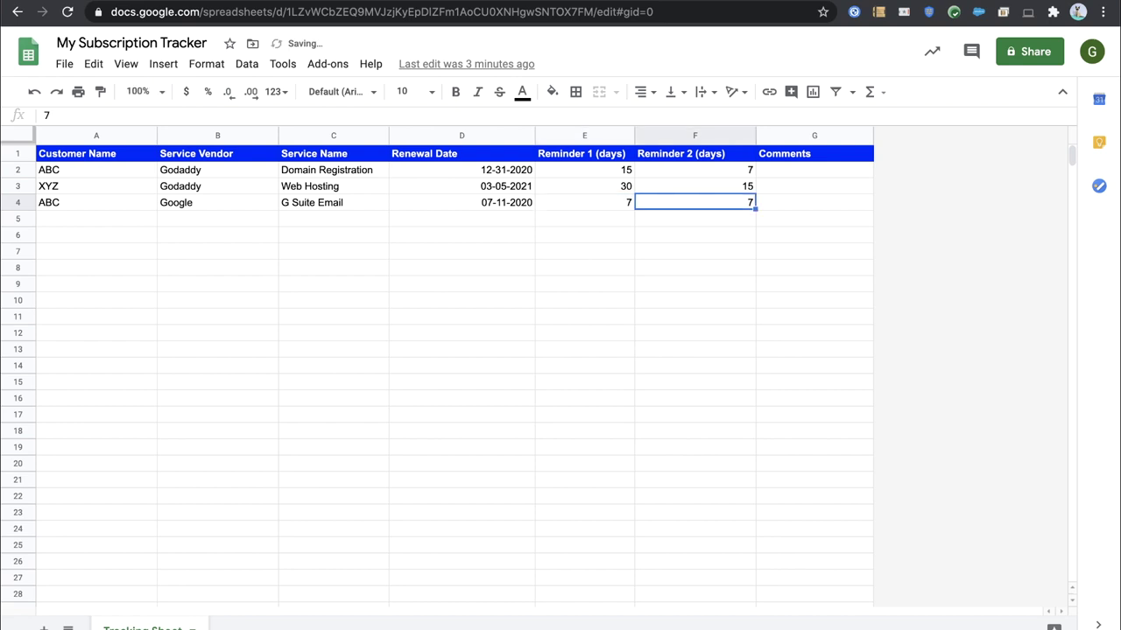
text(15)
key(Return)
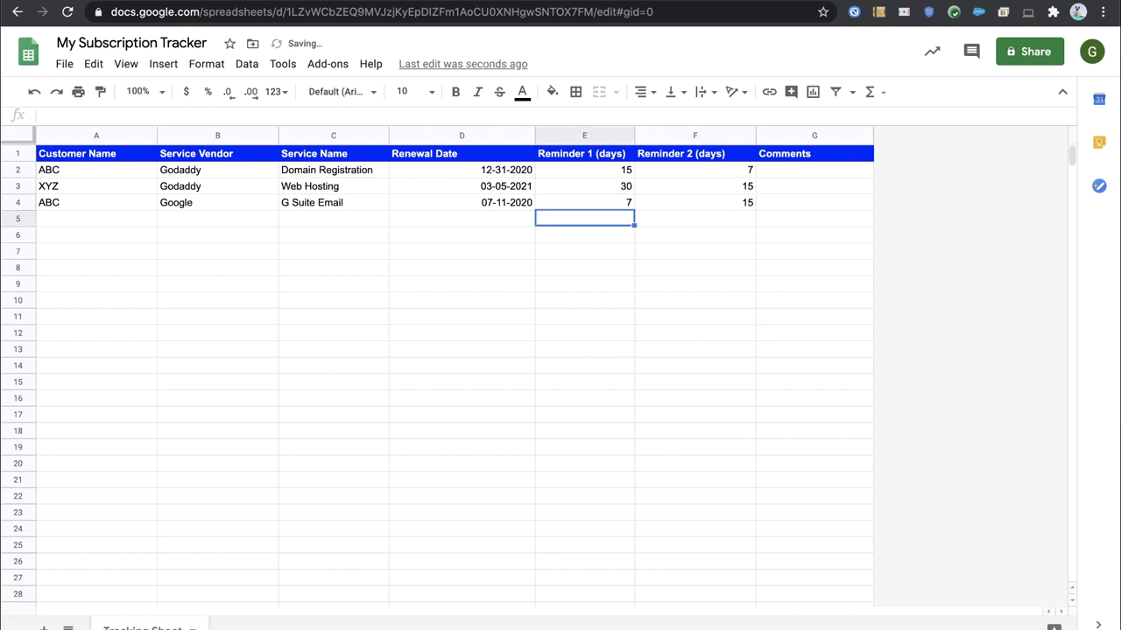
key(Up)
key(Tab)
text(3)
key(Return)
key(Up)
key(Left)
key(Left)
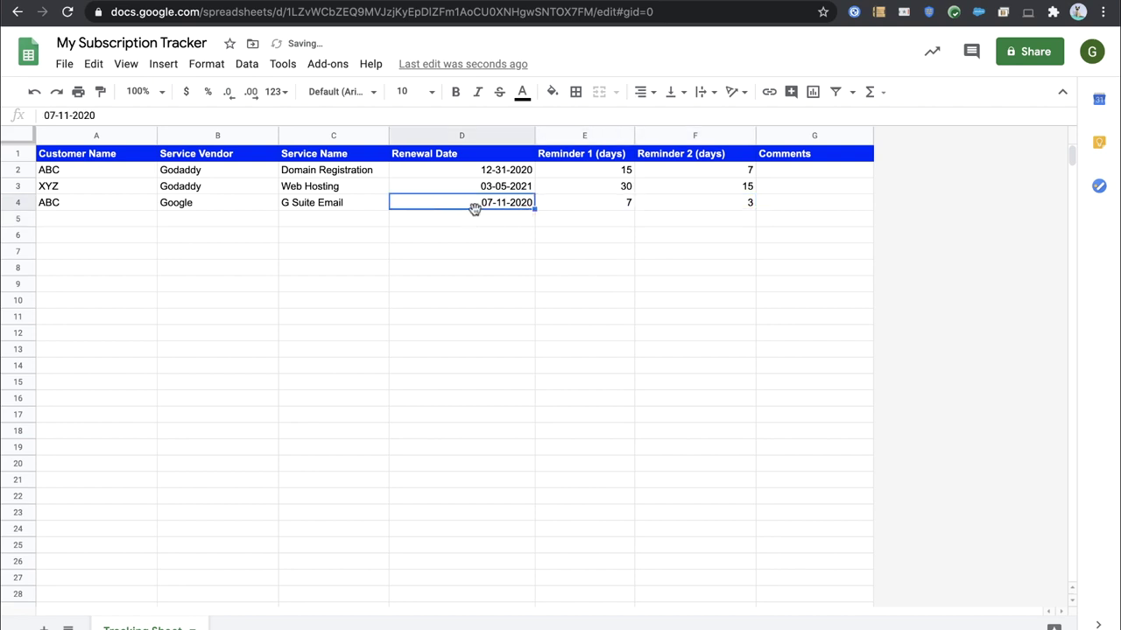
Change D4's renewal date to 07-12-2020 using the date picker.
click(907, 2)
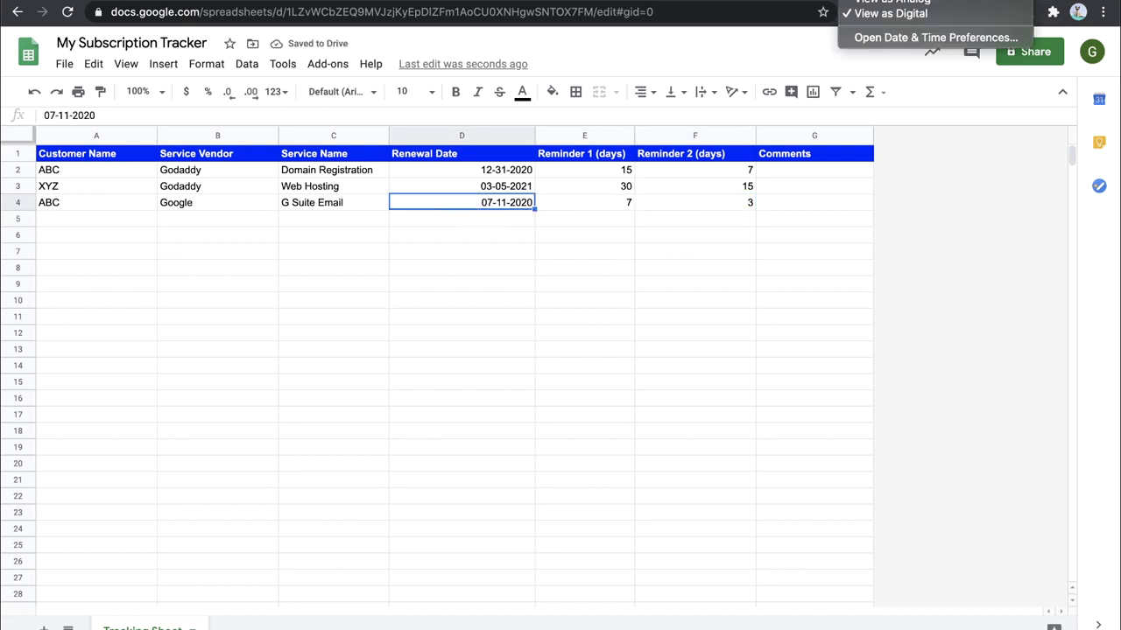
key(Escape)
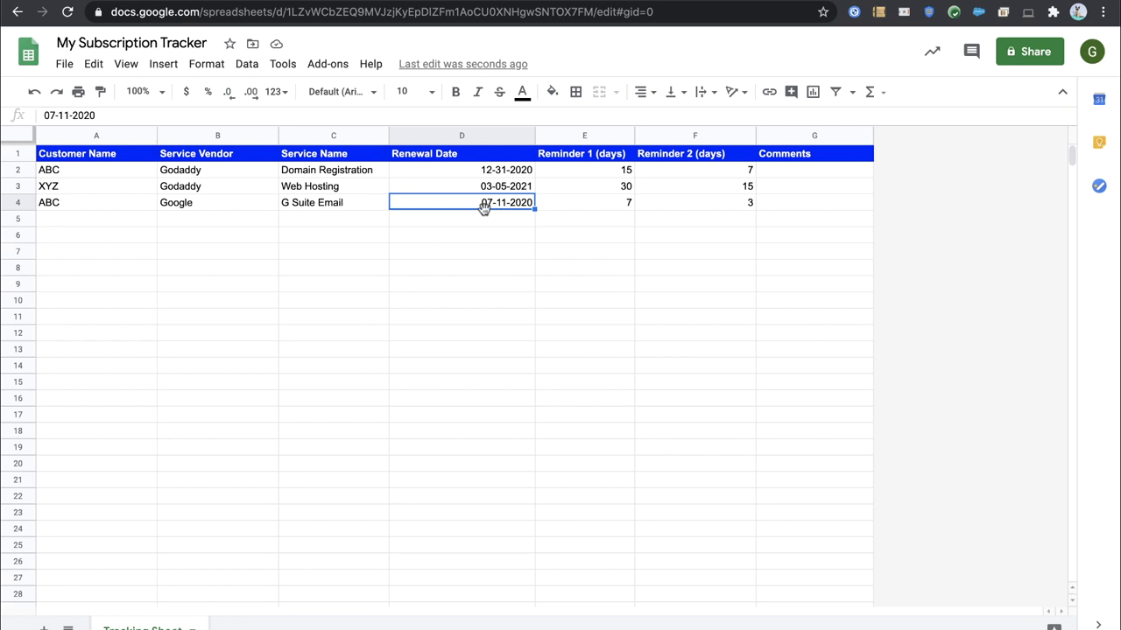
click(571, 207)
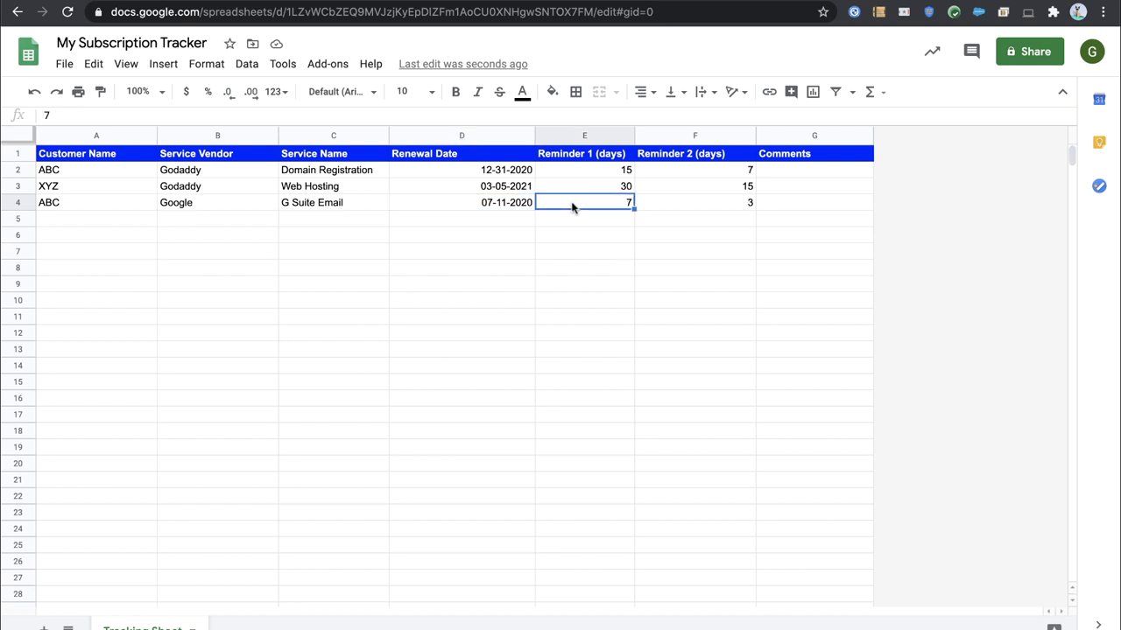
click(503, 207)
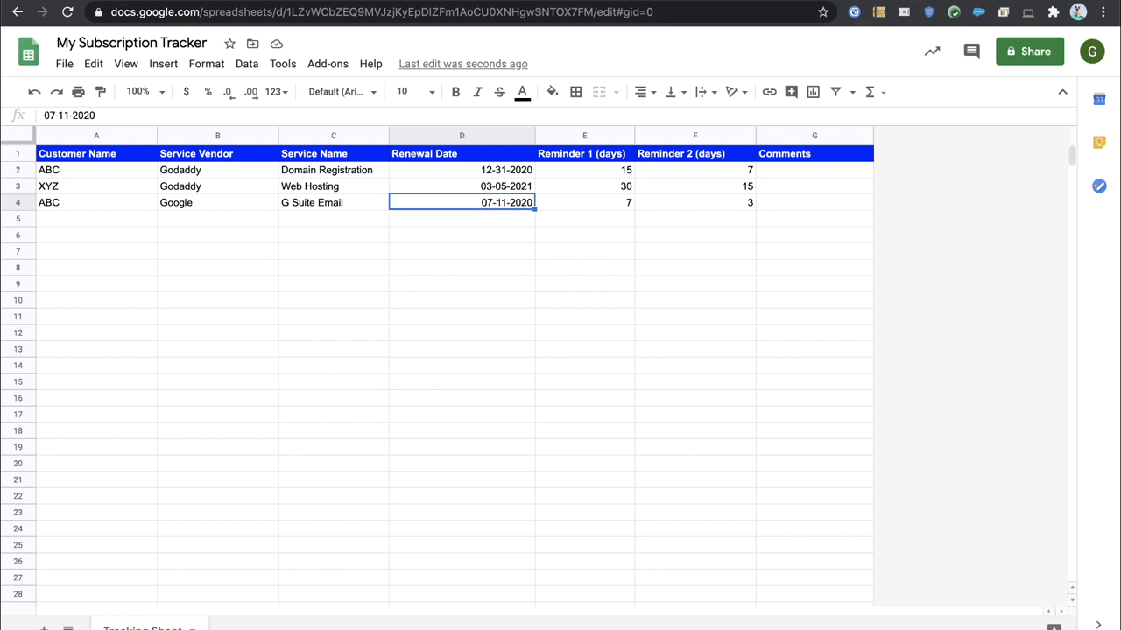
click(842, 0)
key(Escape)
double_click(489, 205)
click(521, 288)
click(501, 254)
click(503, 205)
click(572, 211)
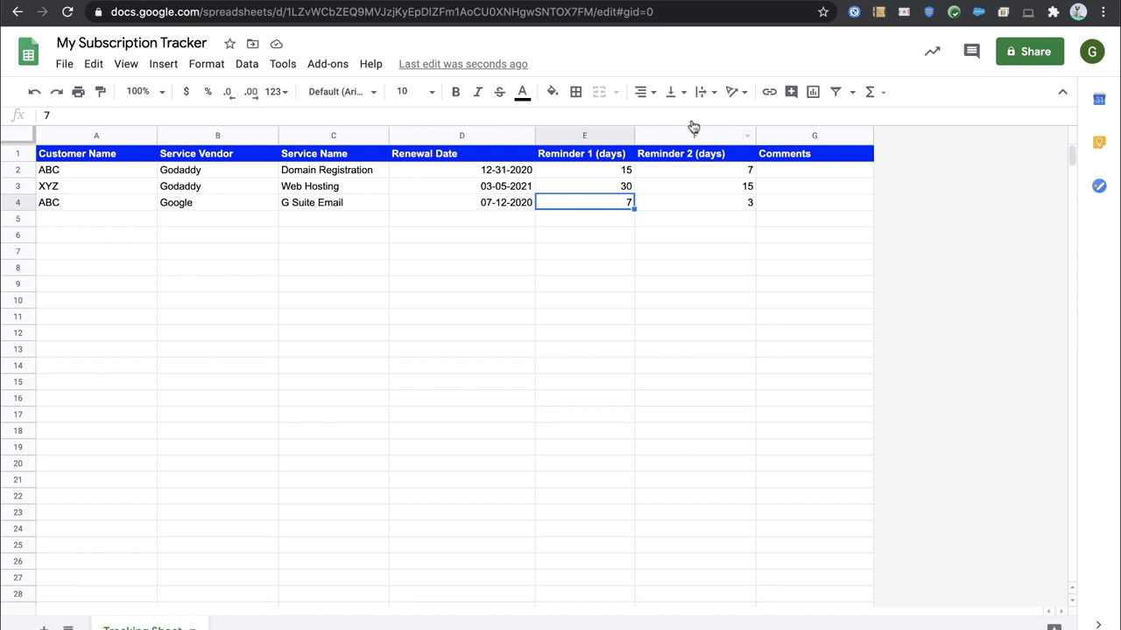
click(876, 0)
click(630, 183)
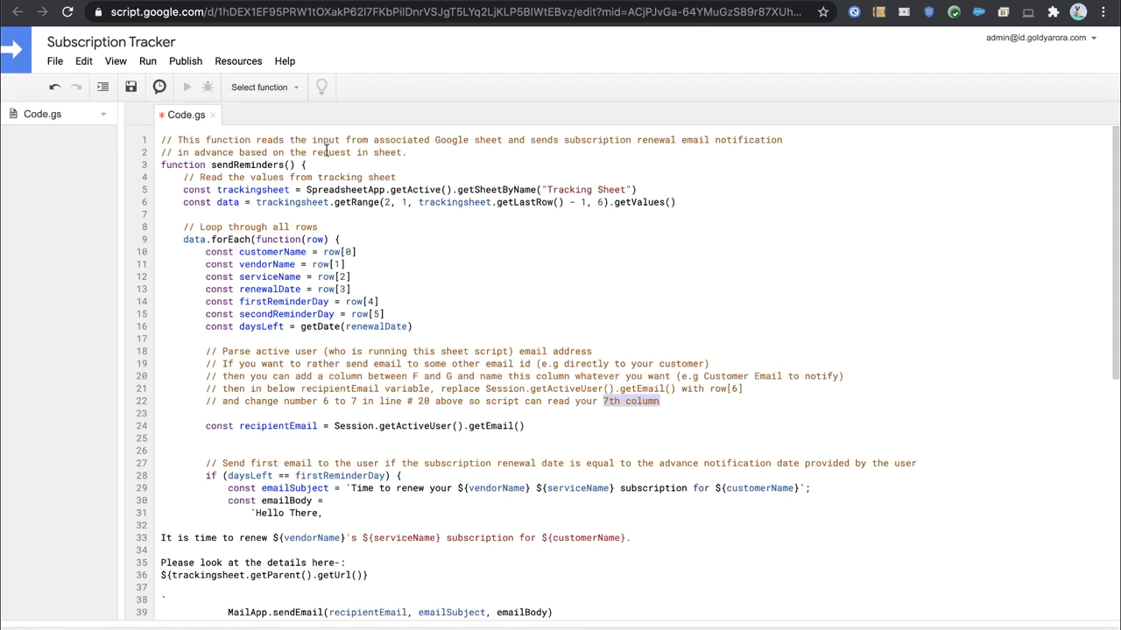
Run sendReminders and start authorizing the script with the signed-in account.
click(260, 87)
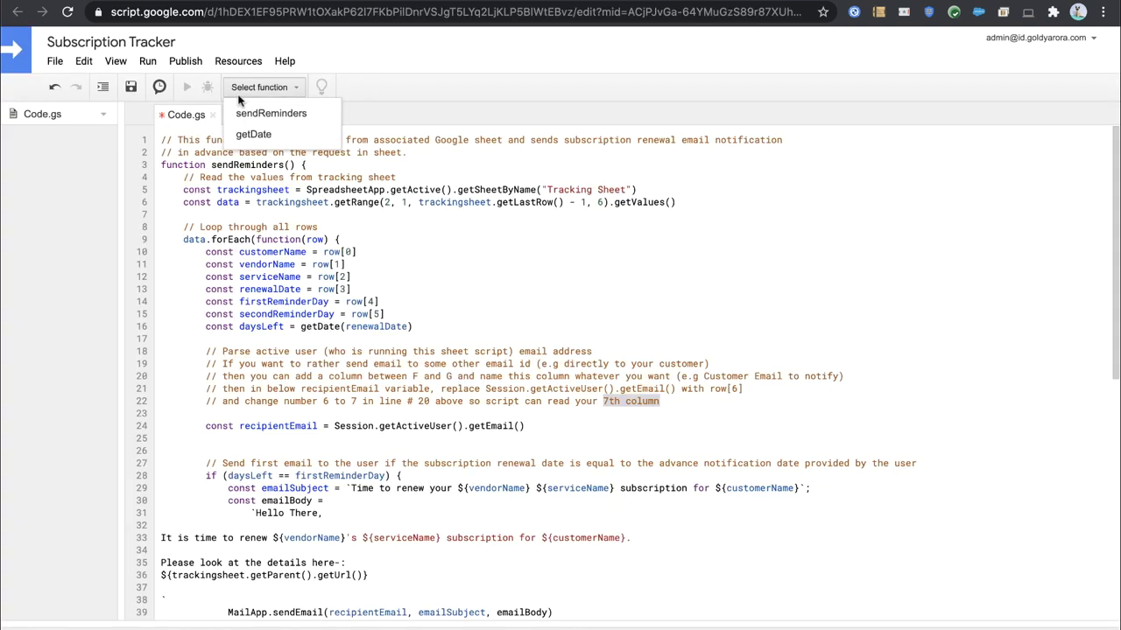
click(240, 113)
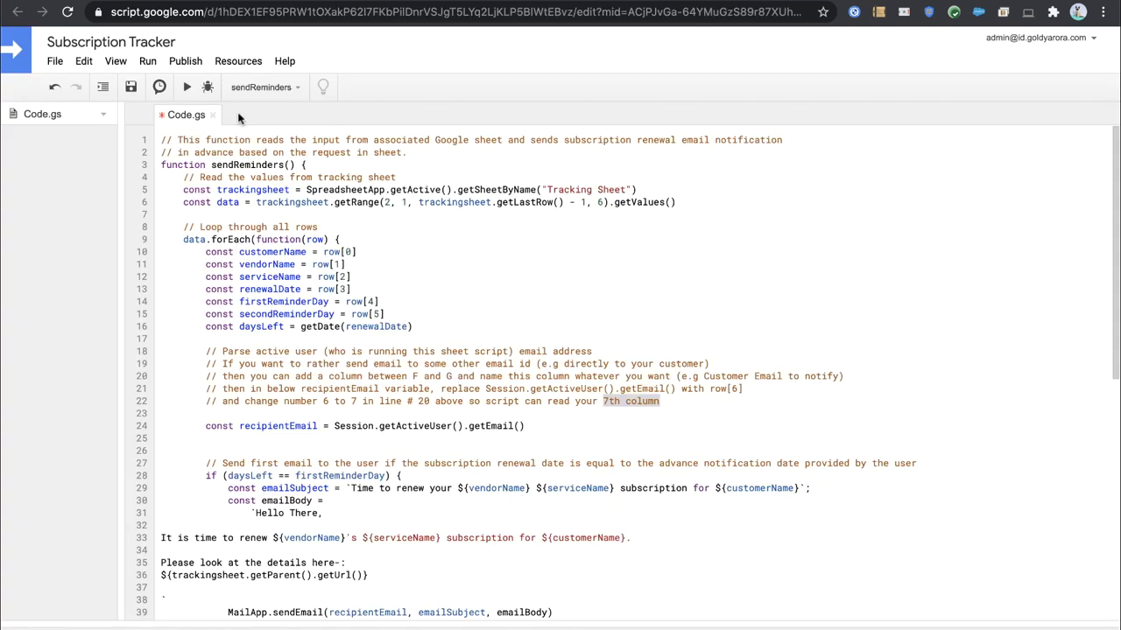
click(186, 88)
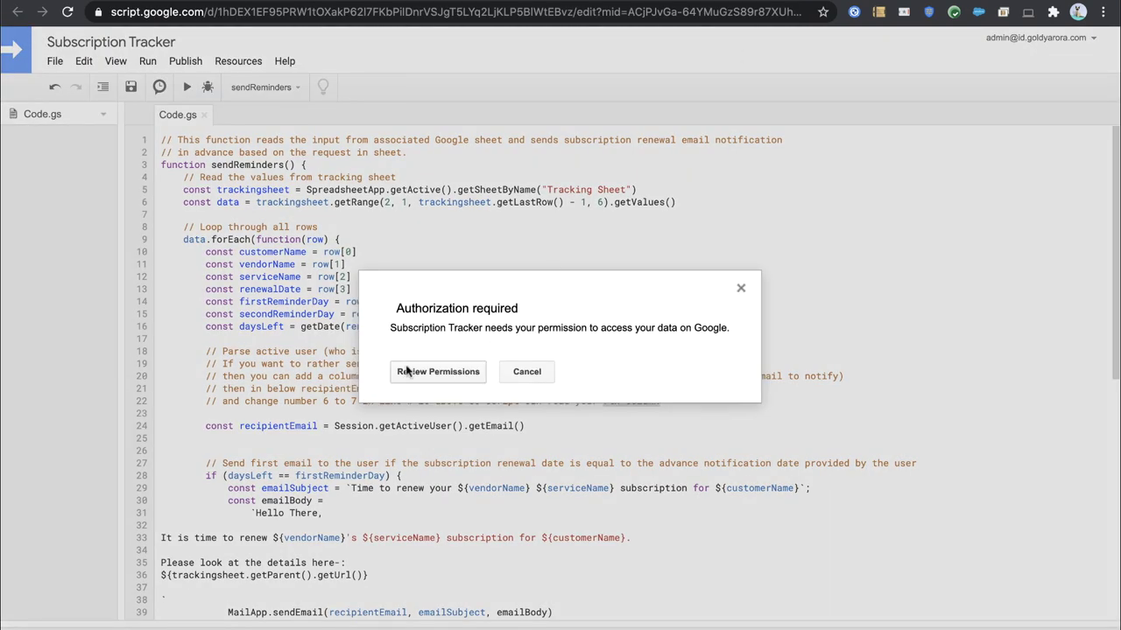
click(410, 376)
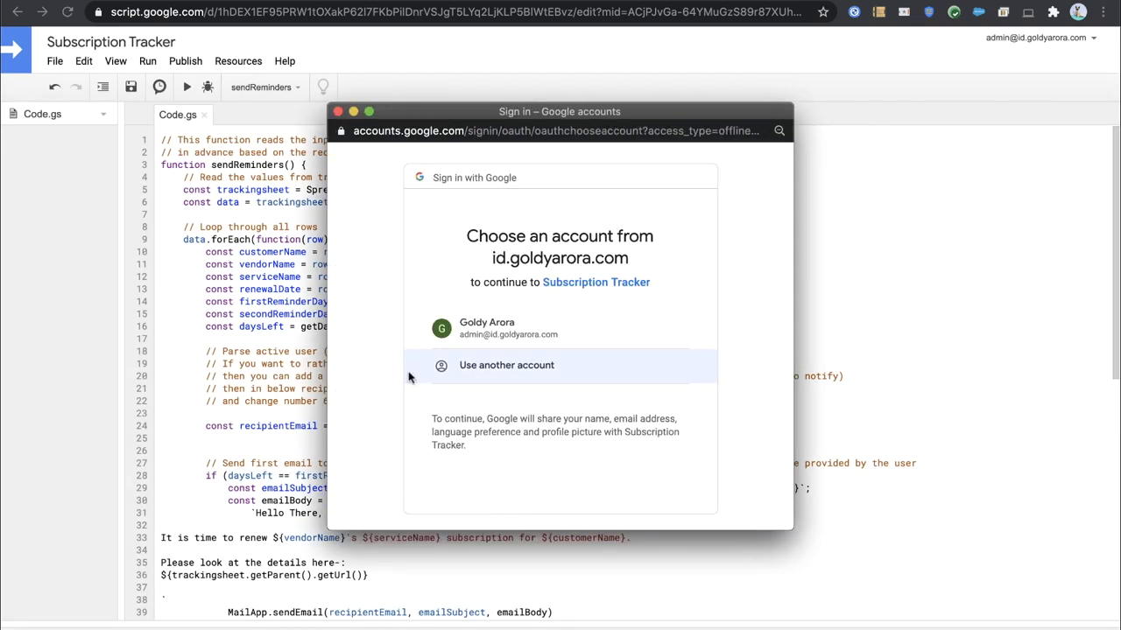
click(529, 327)
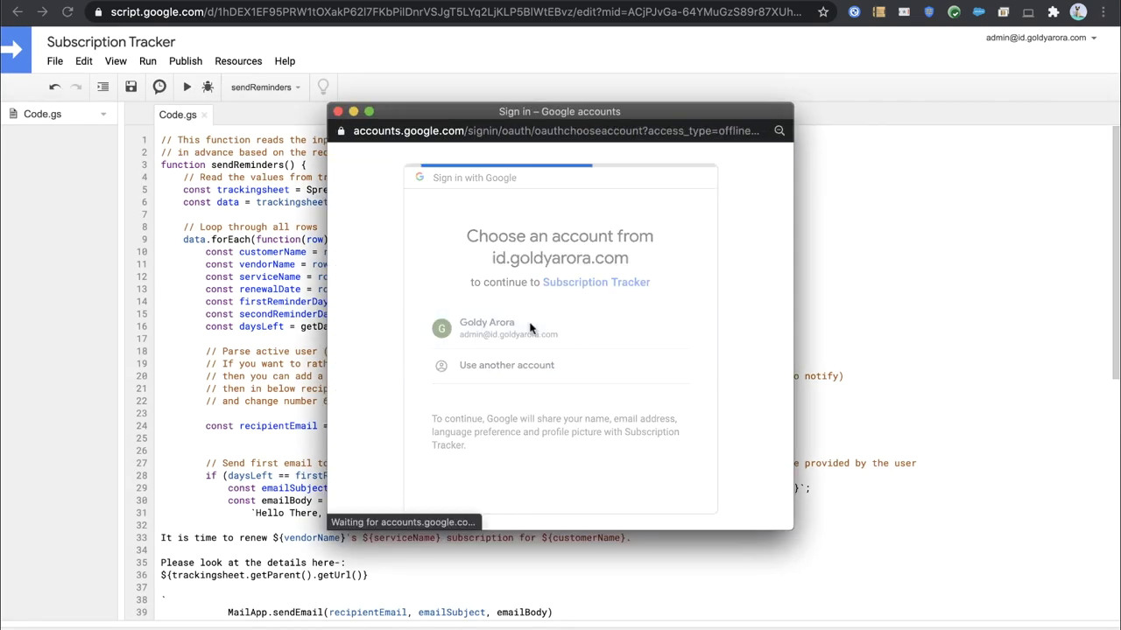
scroll(566, 364, down, 3)
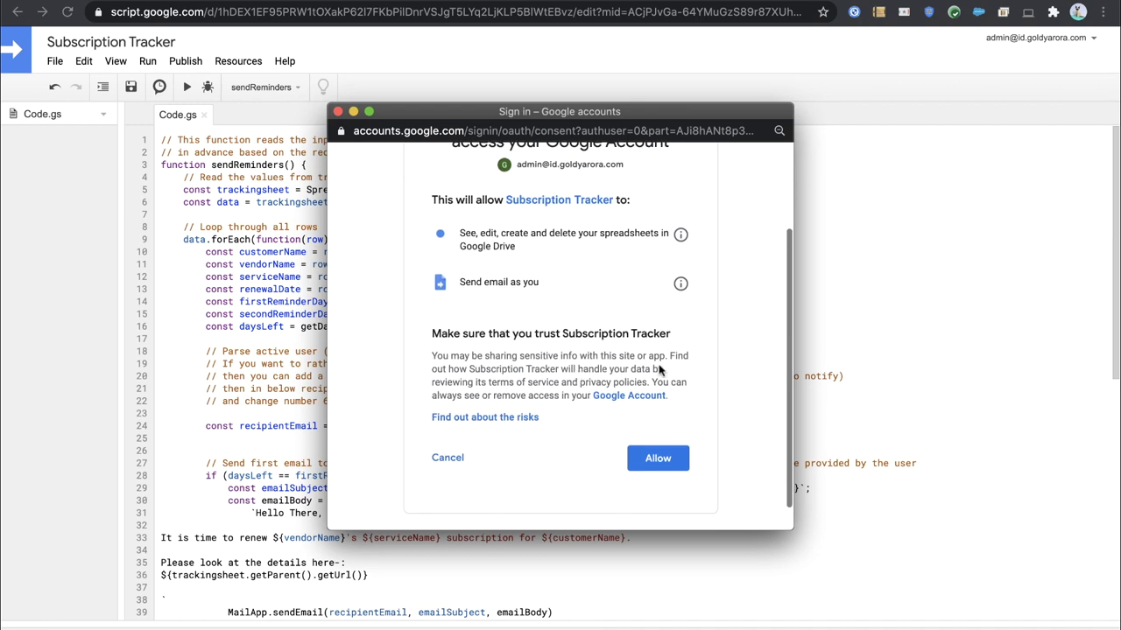
Allow the script's permissions, then open and read the new G Suite Email renewal reminder in Gmail.
click(642, 456)
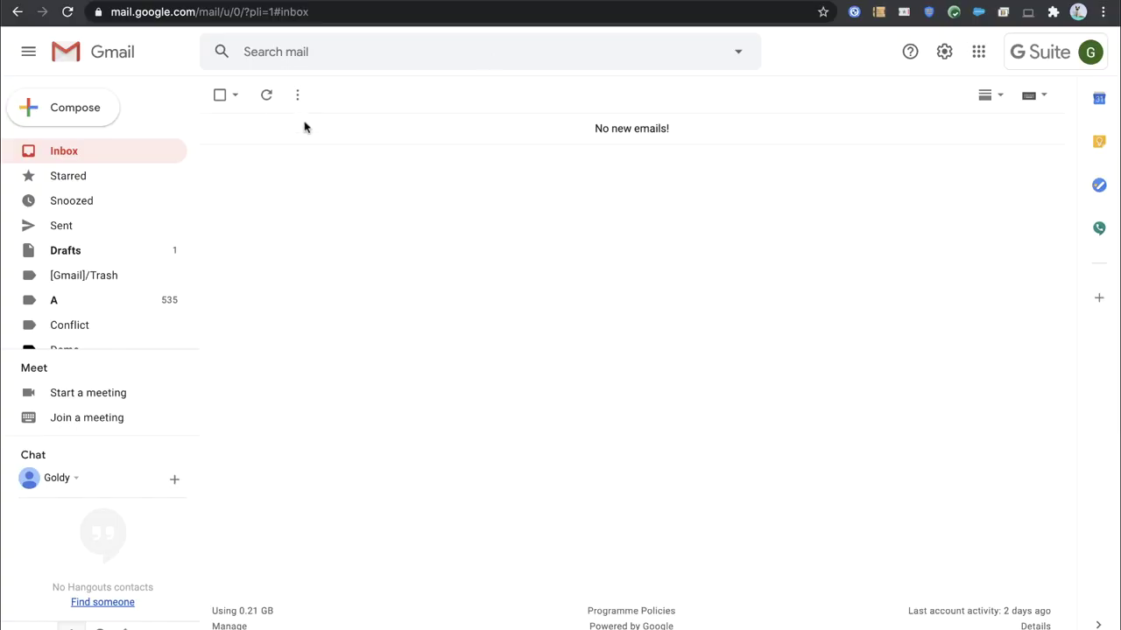
click(267, 95)
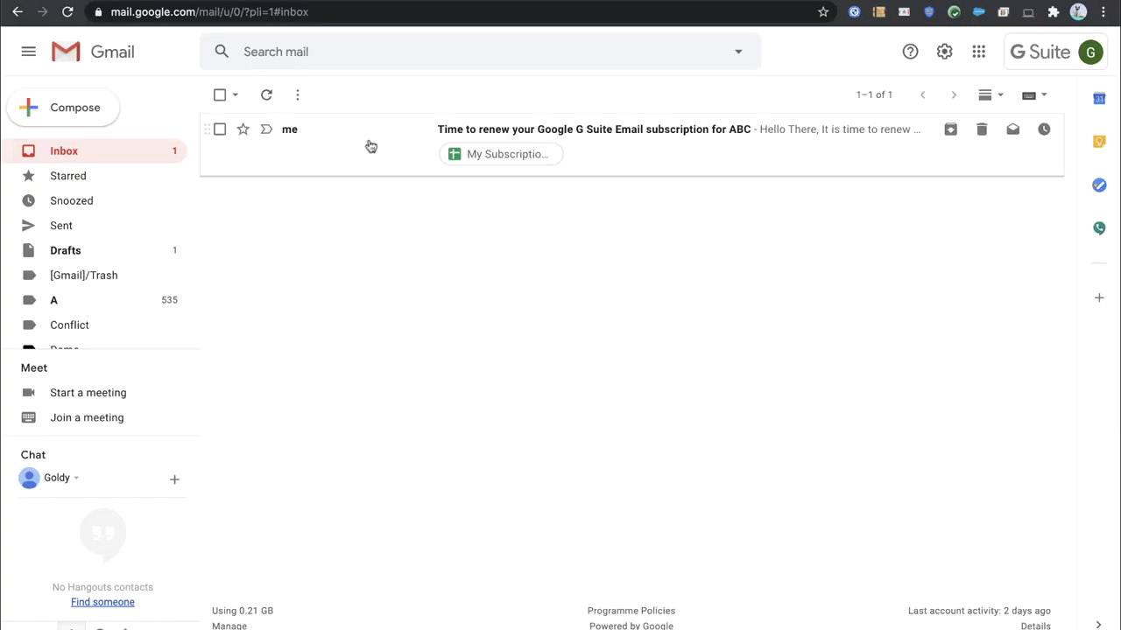
click(371, 147)
drag(257, 217, 468, 256)
click(458, 255)
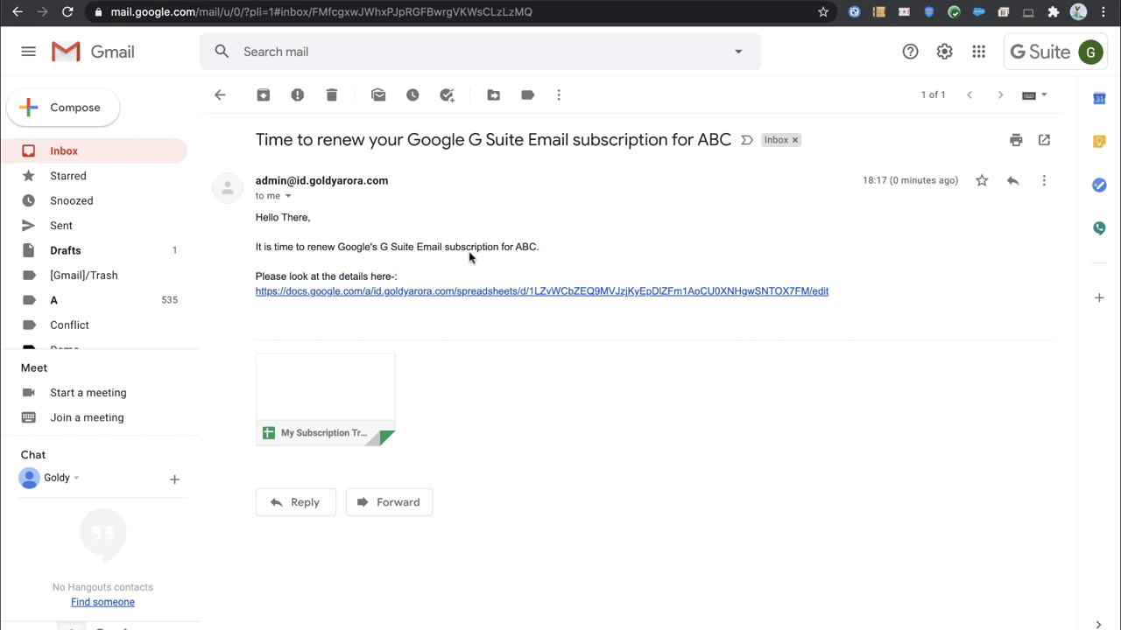
drag(337, 248, 541, 248)
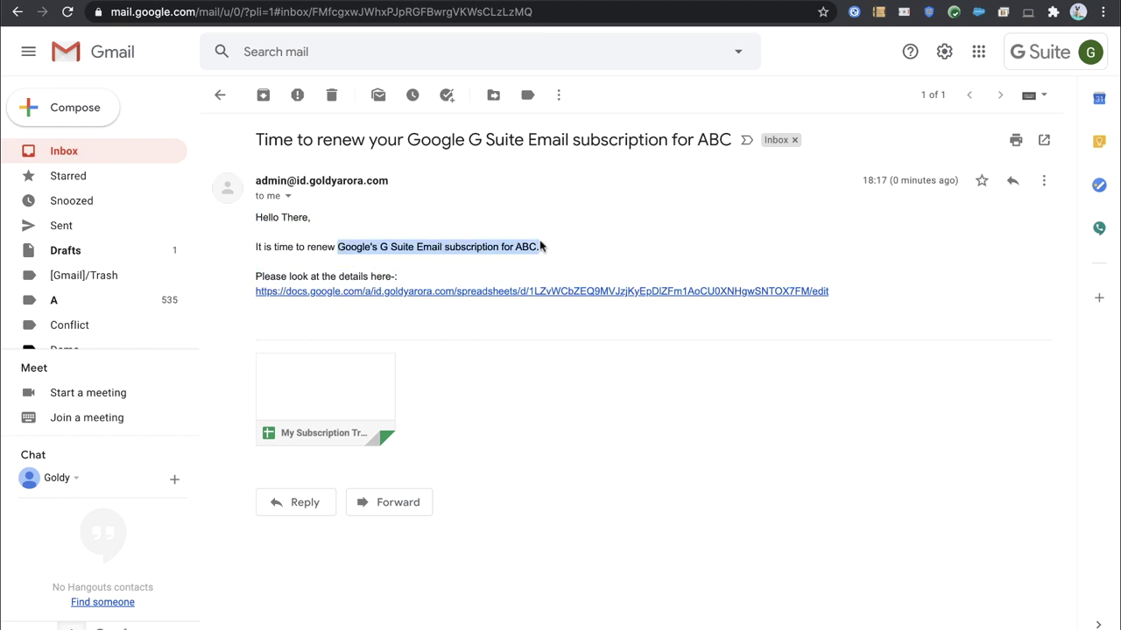
click(490, 252)
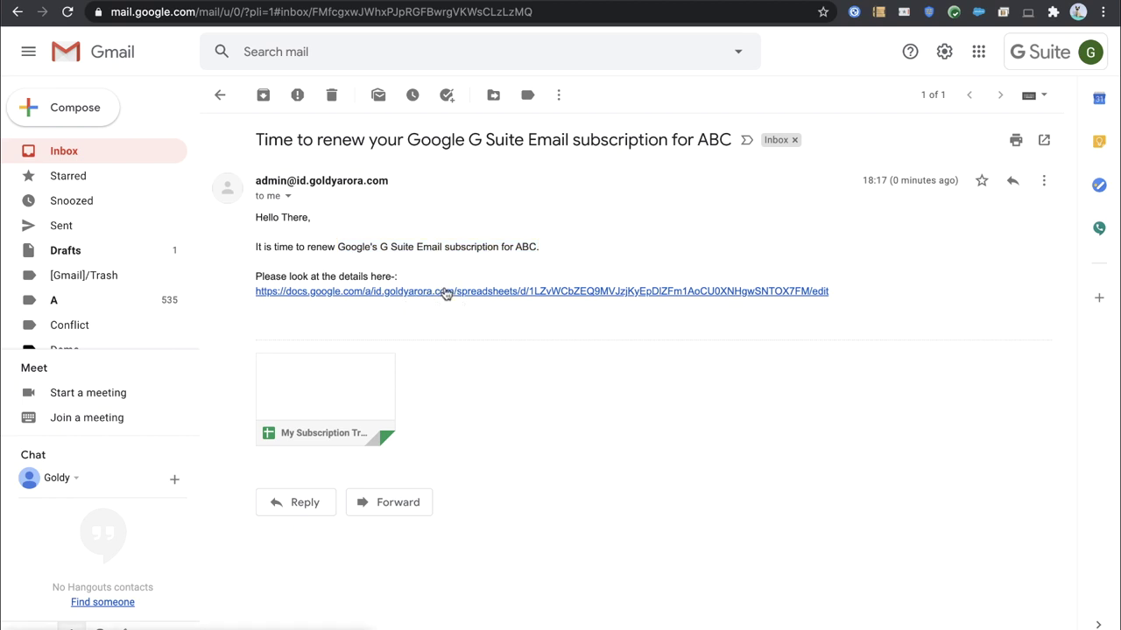
Set the G Suite Email first reminder in E4 to 10 days.
click(645, 2)
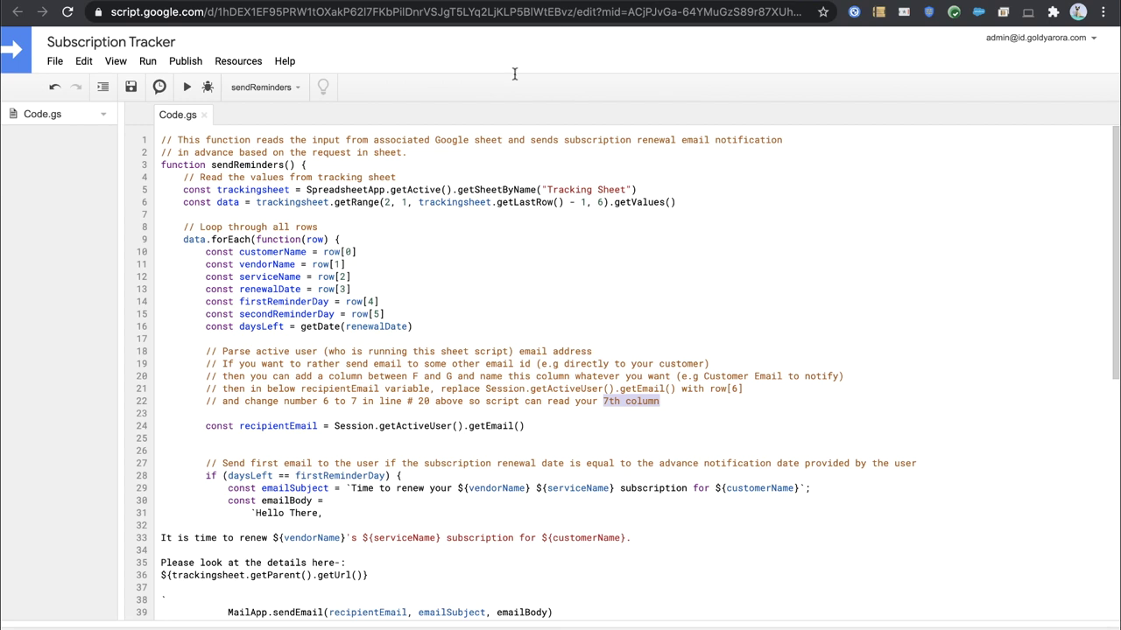
click(543, 3)
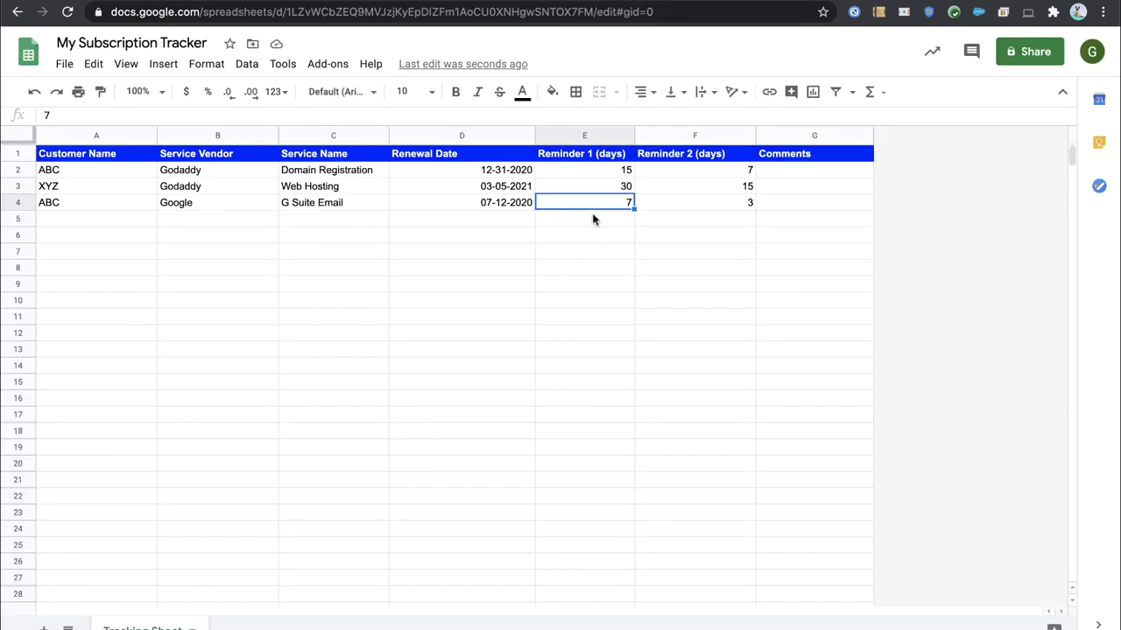
text(10)
key(Return)
key(Up)
Run sendReminders as a test, then restore E4 to 7.
click(691, 2)
click(224, 127)
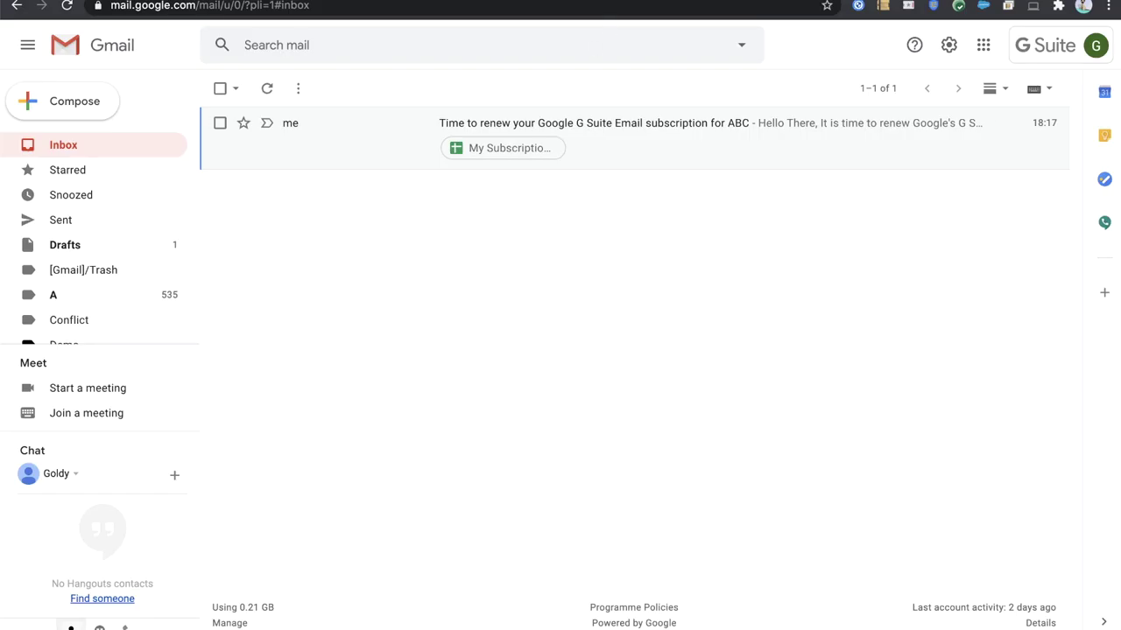
click(574, 3)
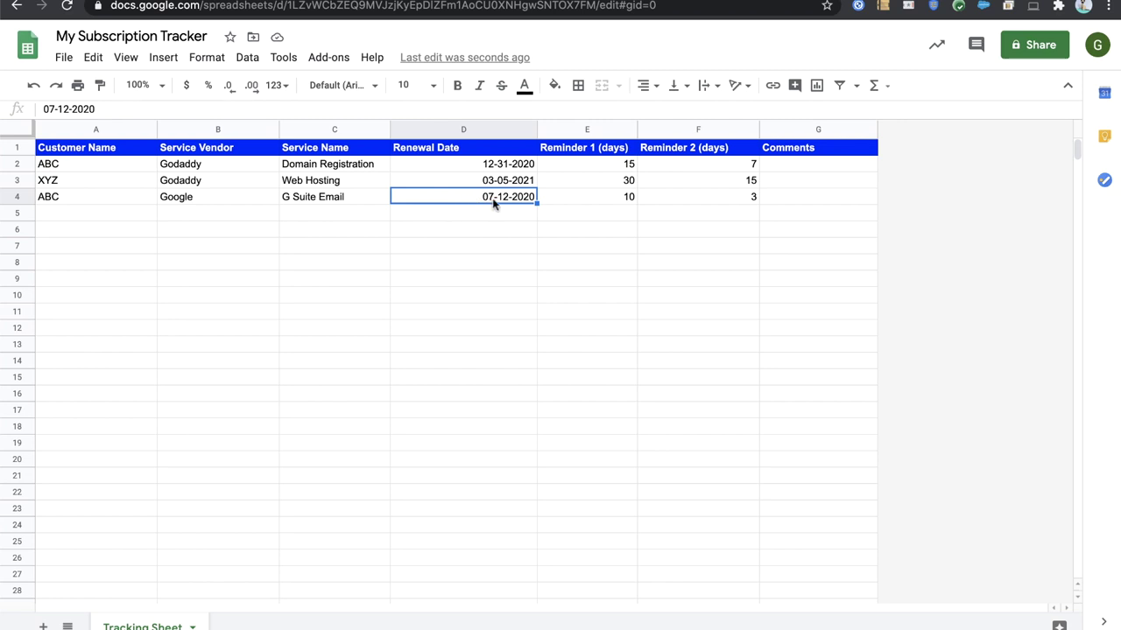
click(563, 200)
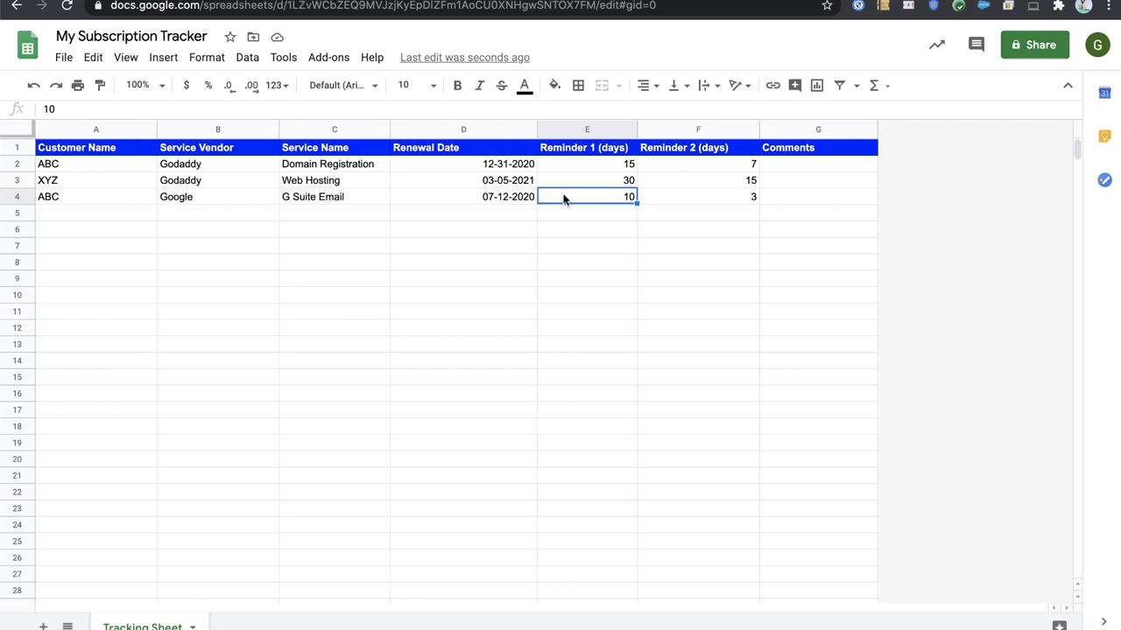
text(7)
key(Return)
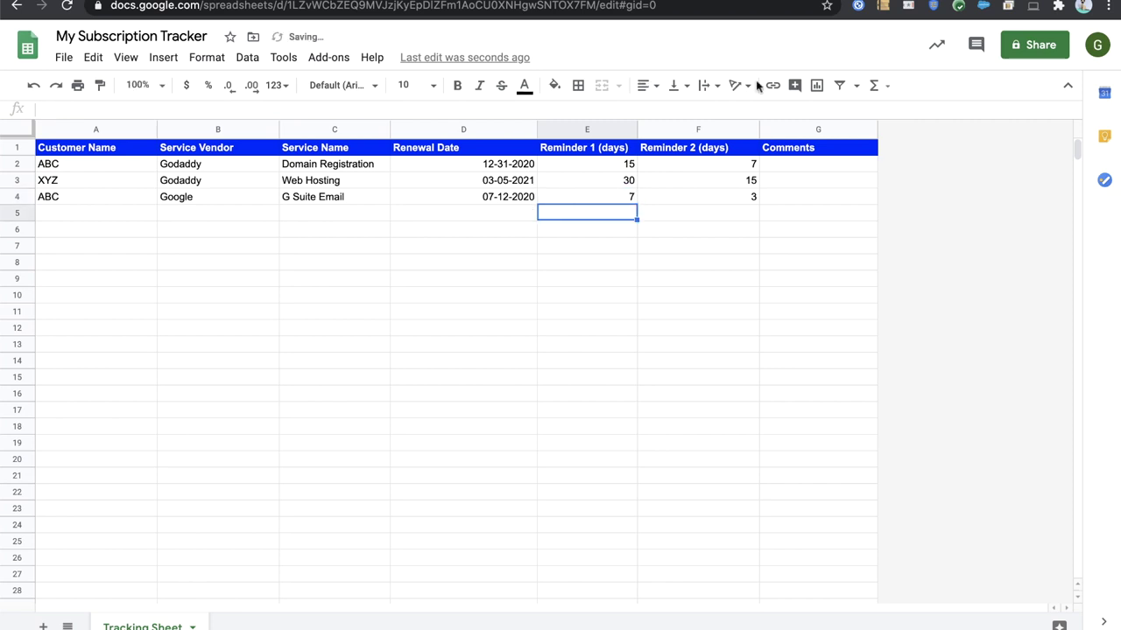
Add a new trigger in the project's triggers page for the sendReminders function.
click(703, 1)
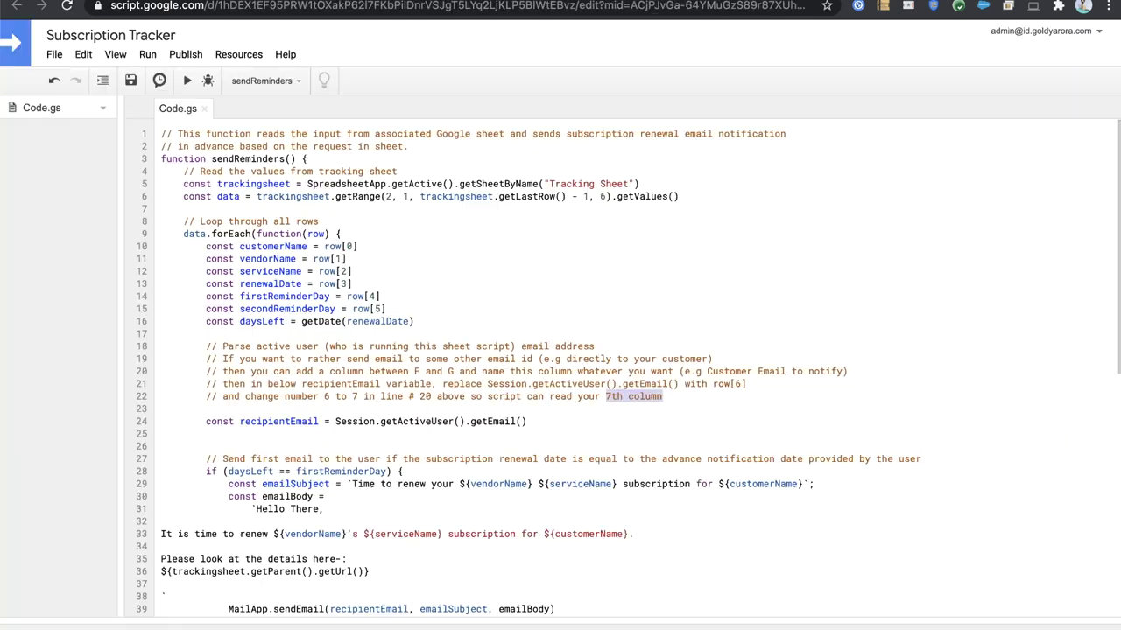
click(259, 81)
click(257, 82)
click(159, 81)
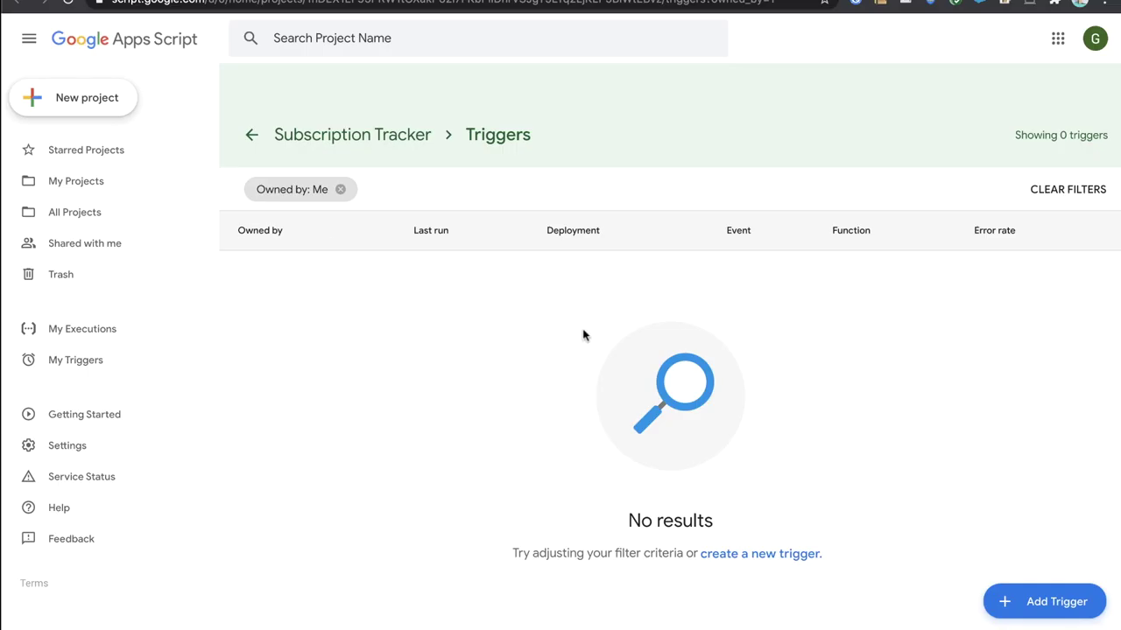
click(1037, 605)
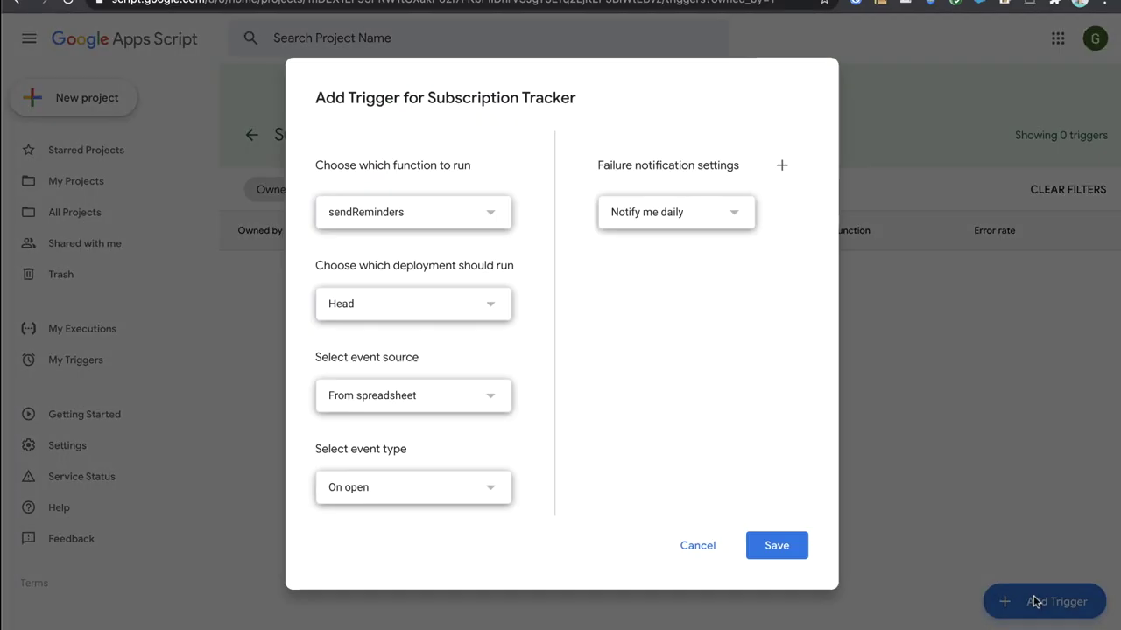
click(462, 219)
click(350, 216)
Make the trigger time-driven every 12 hours with immediate failure notifications, and save it.
click(379, 400)
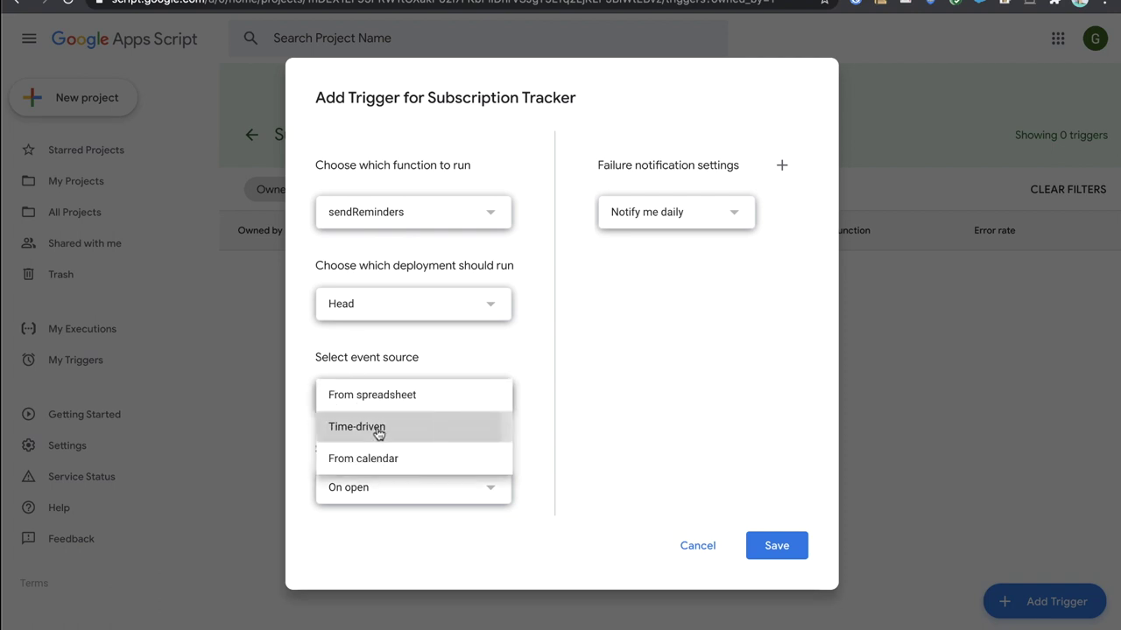
click(379, 427)
scroll(458, 417, down, 1)
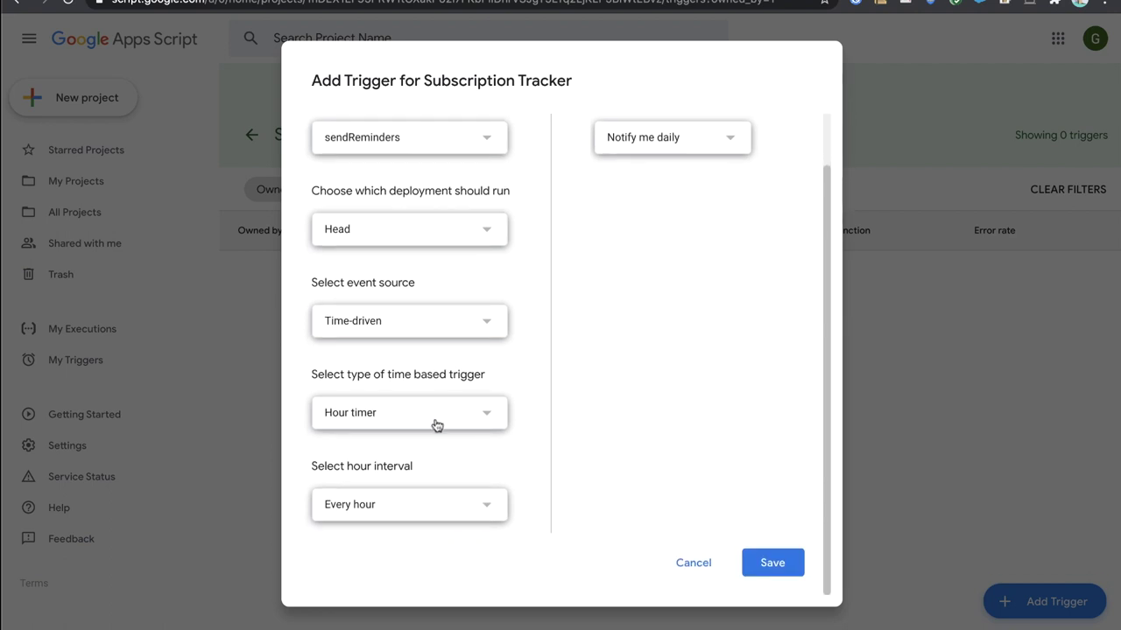
click(395, 503)
click(388, 603)
click(686, 143)
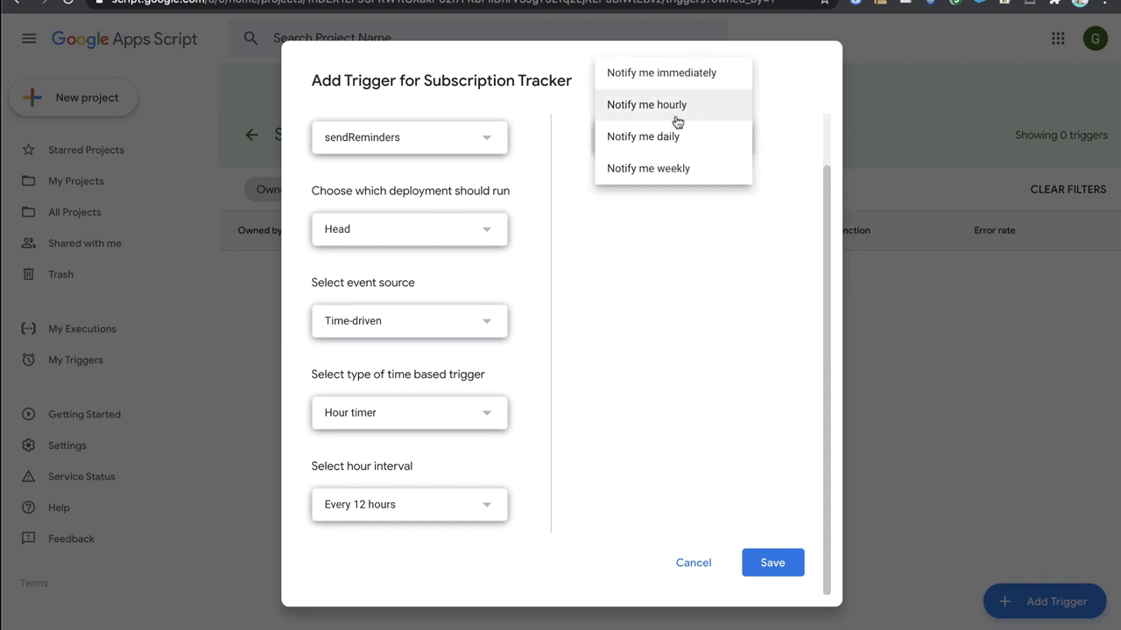
click(699, 84)
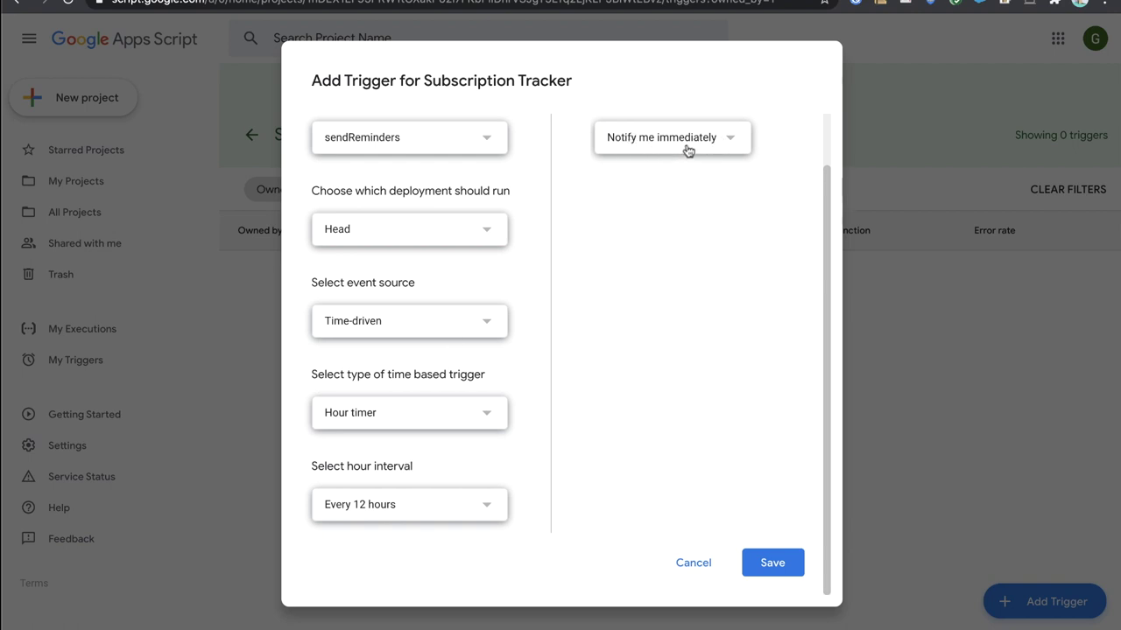
click(784, 563)
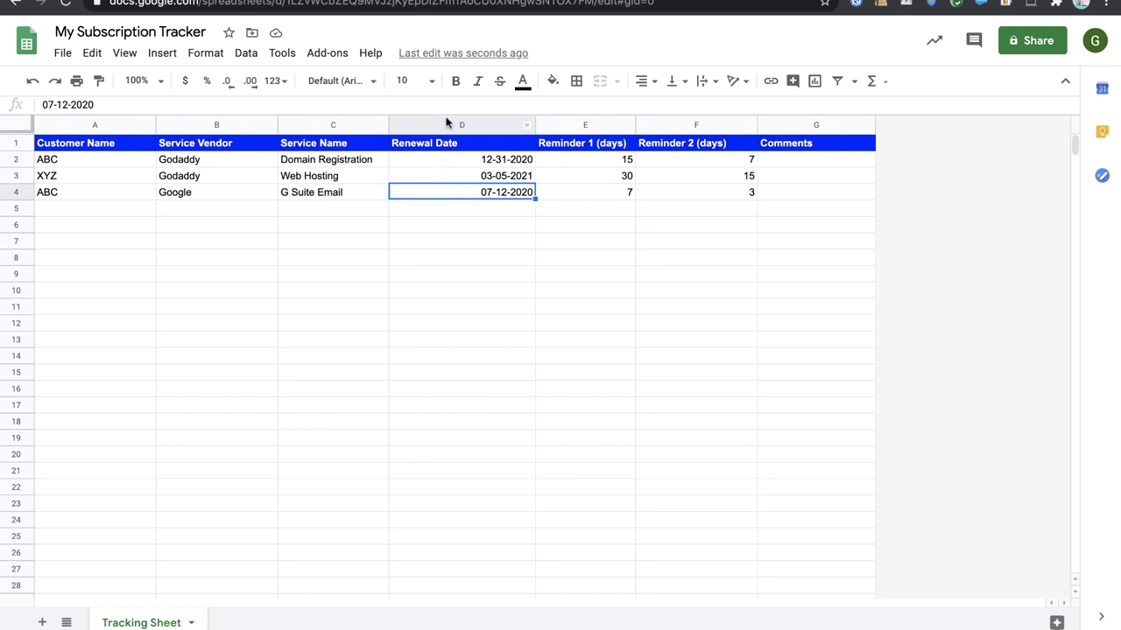
click(580, 195)
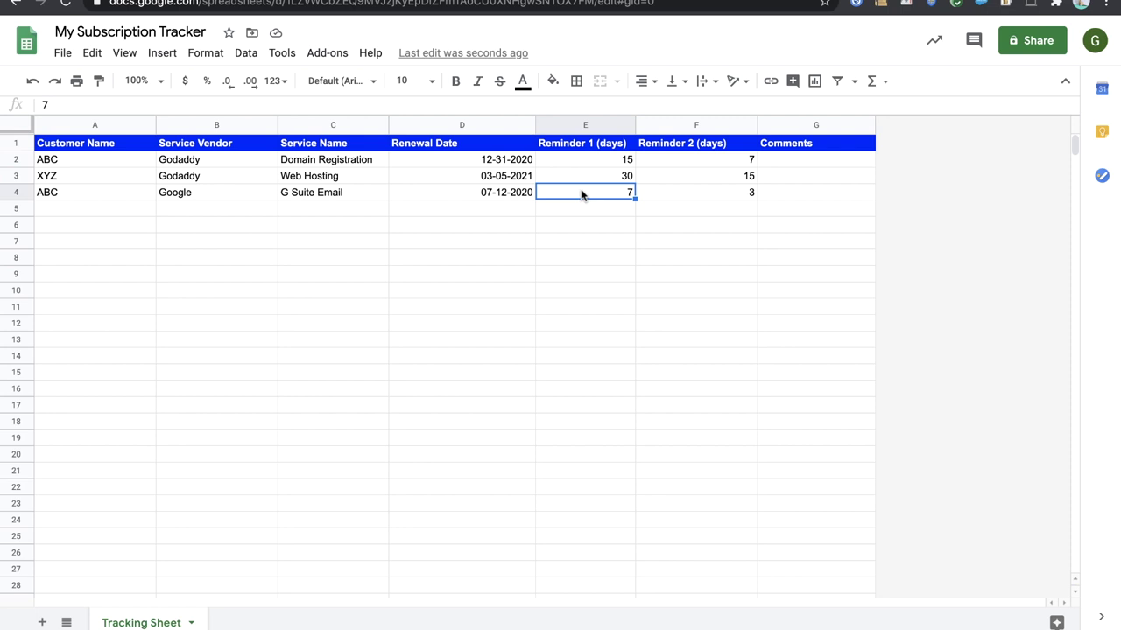
click(692, 198)
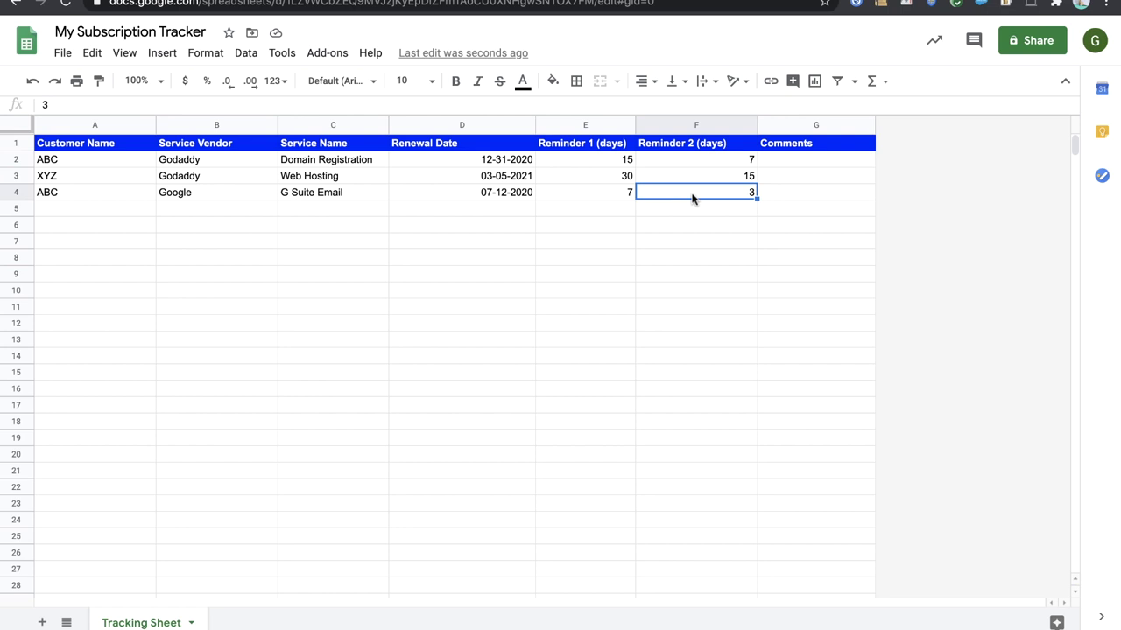
click(628, 195)
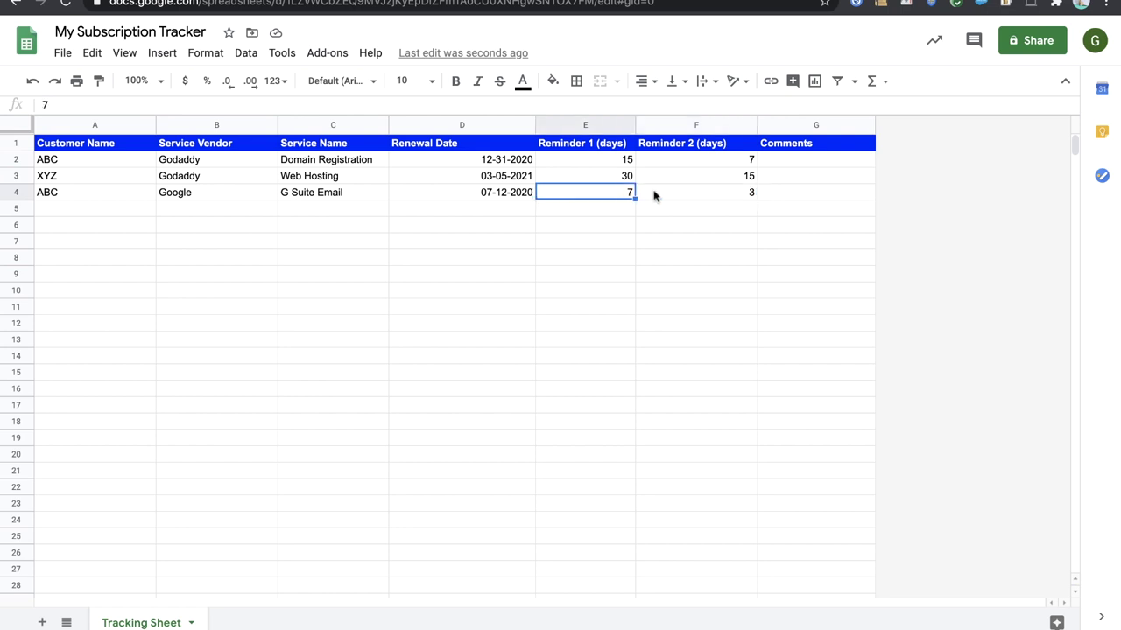
click(656, 196)
click(619, 197)
click(651, 198)
Scroll the Subscription Tracker blog post and jump to its FAQs section.
key(Left)
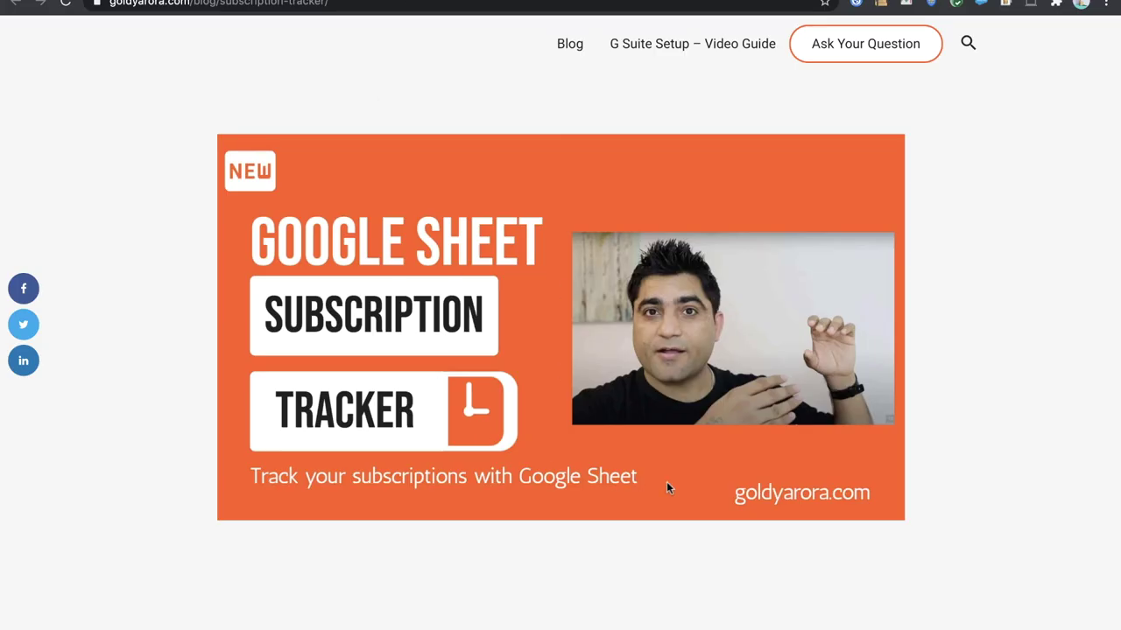
scroll(666, 481, down, 8)
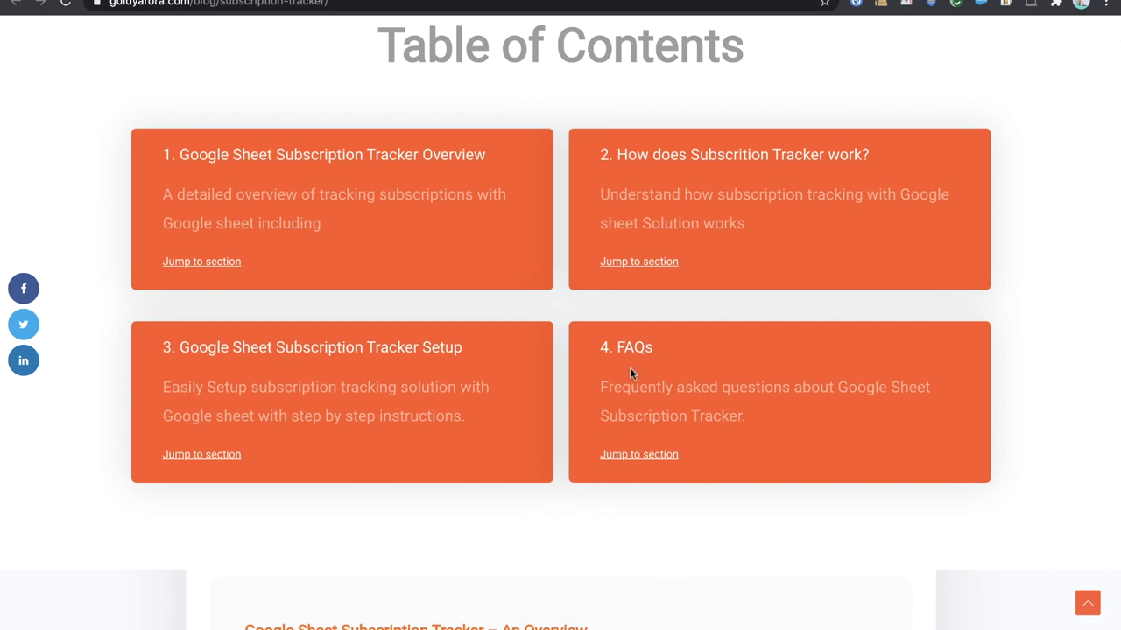
click(624, 457)
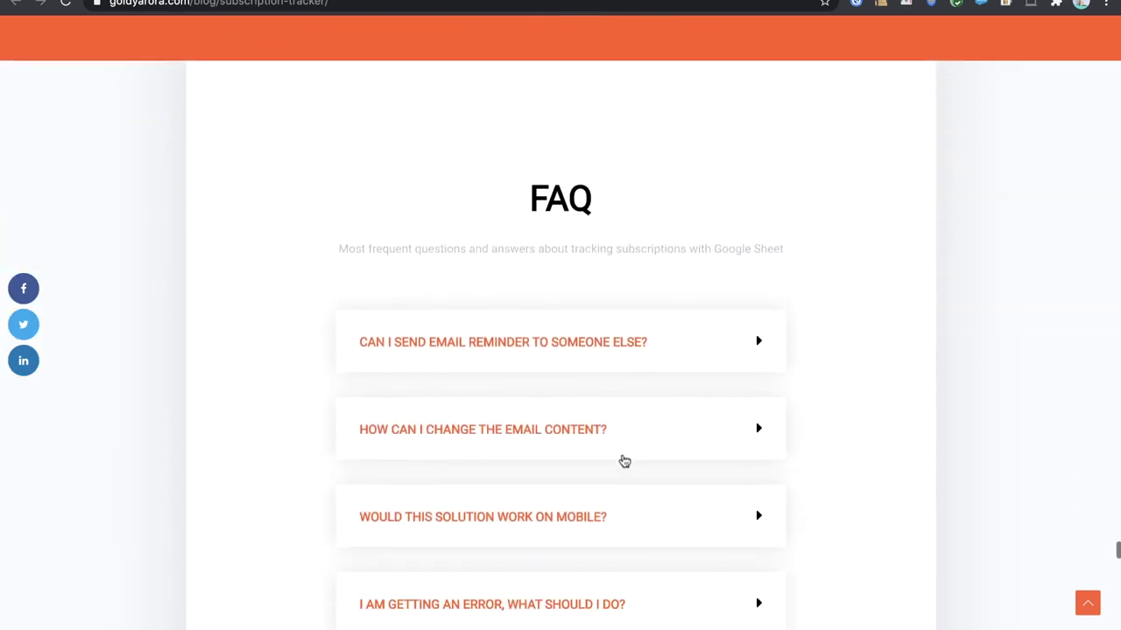